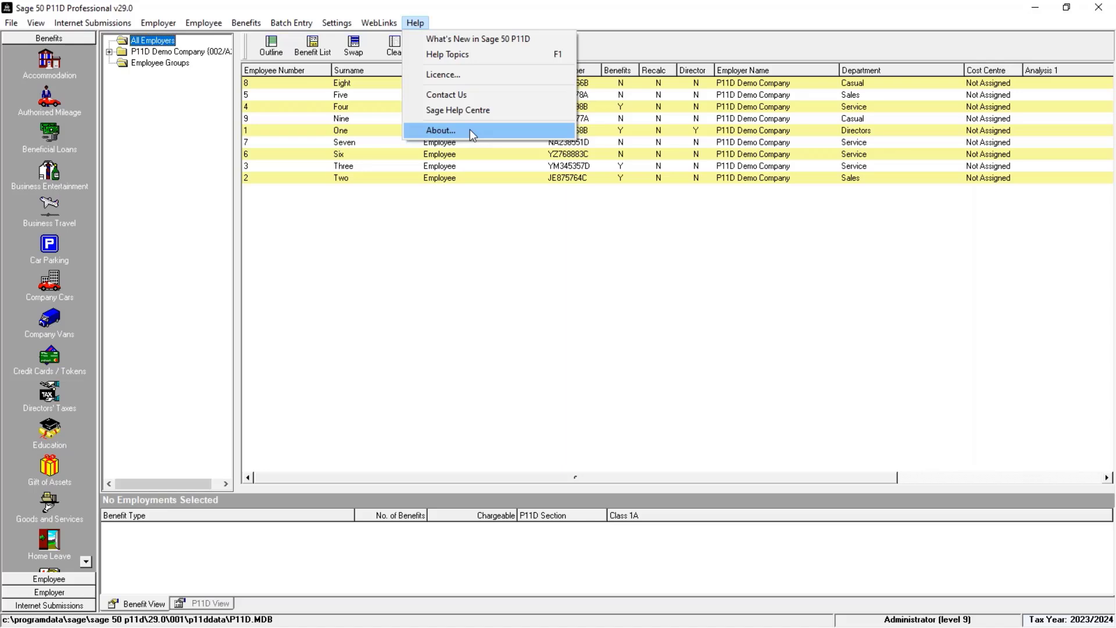
Open the Change Database Location setting and copy the full path of the P11D.MDB database.
click(323, 326)
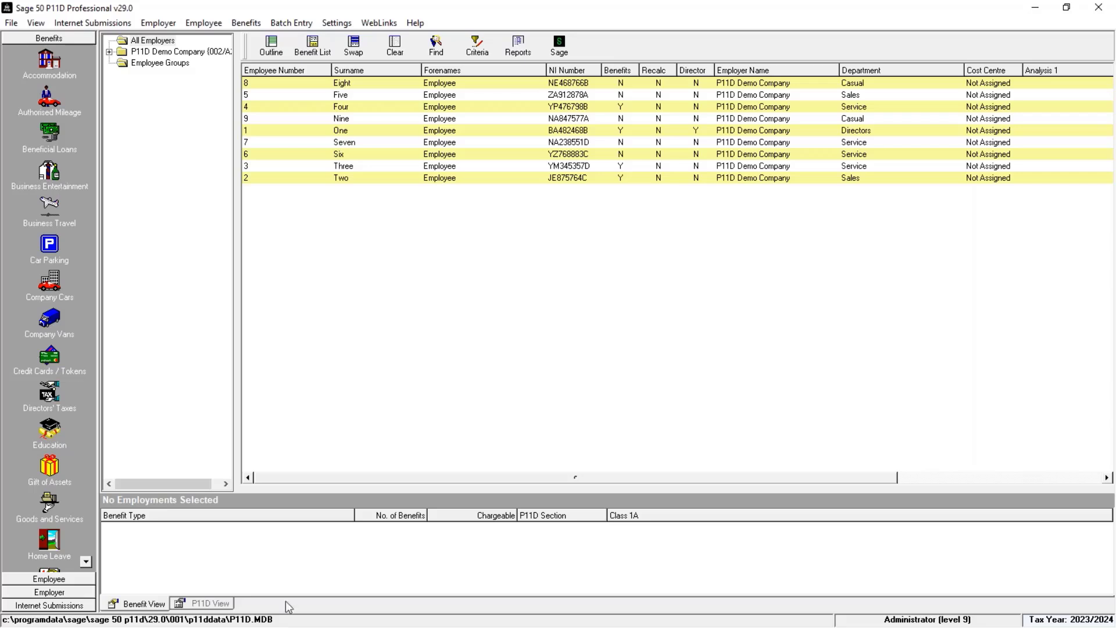
click(14, 25)
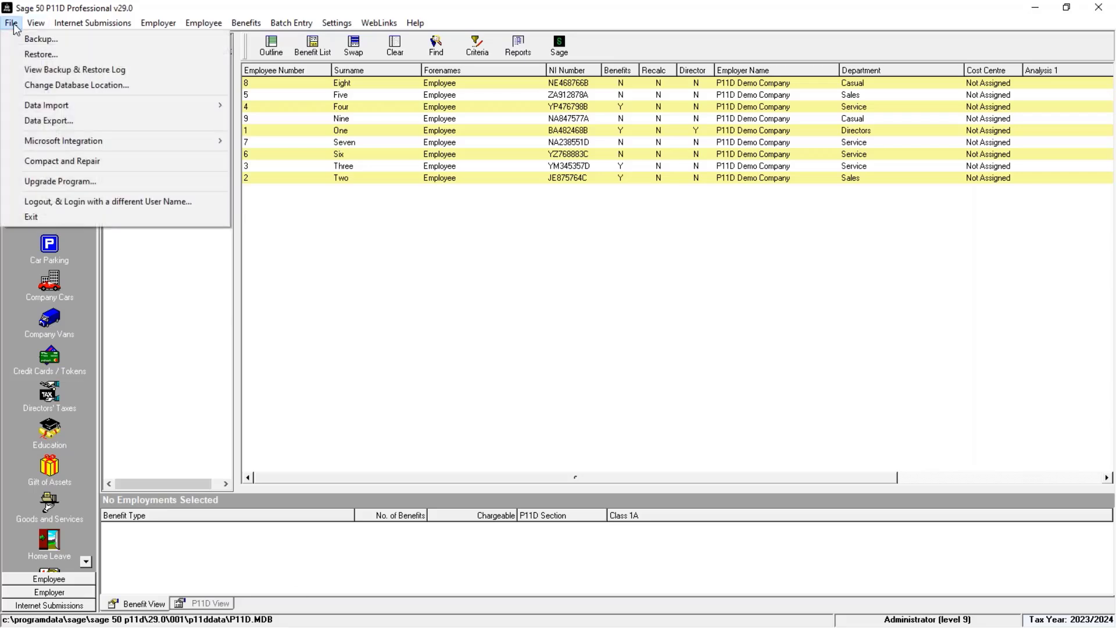
click(81, 89)
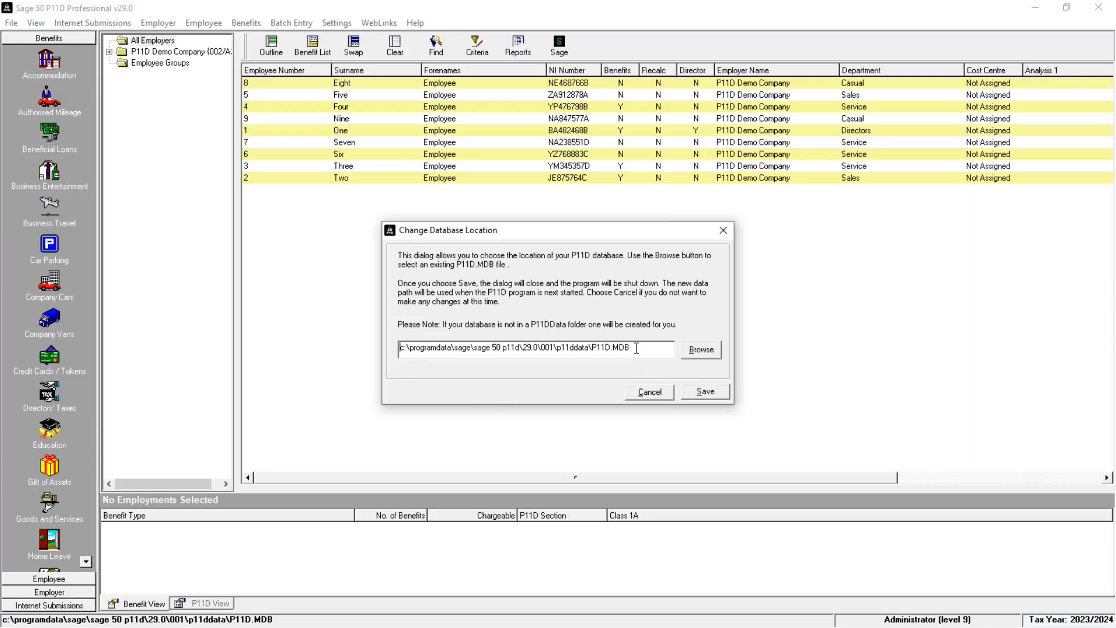
drag(636, 347, 385, 347)
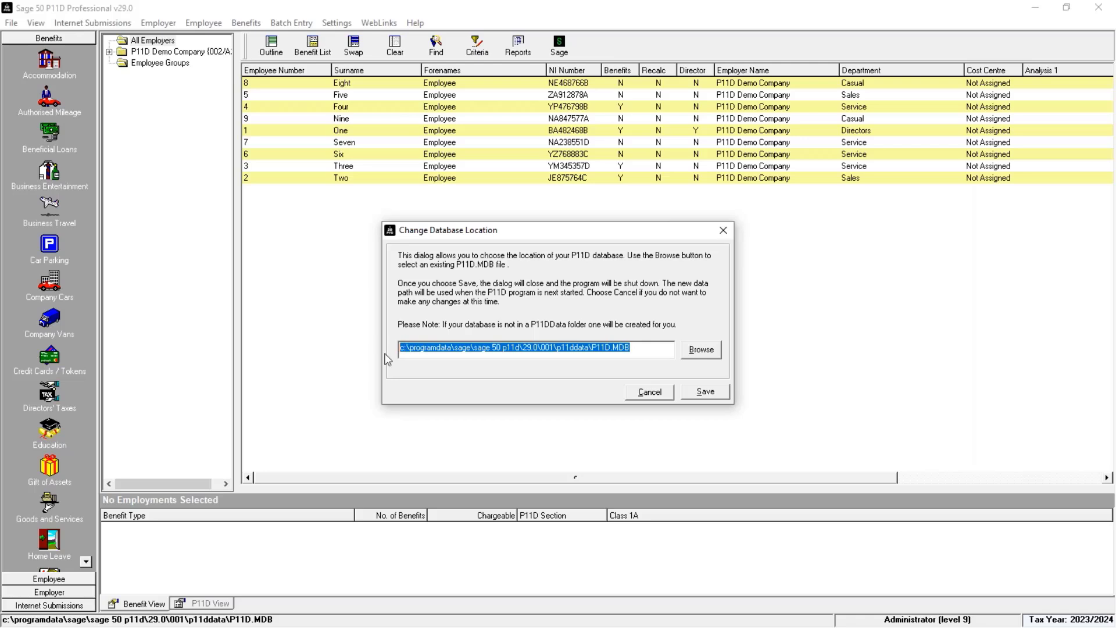
right_click(486, 349)
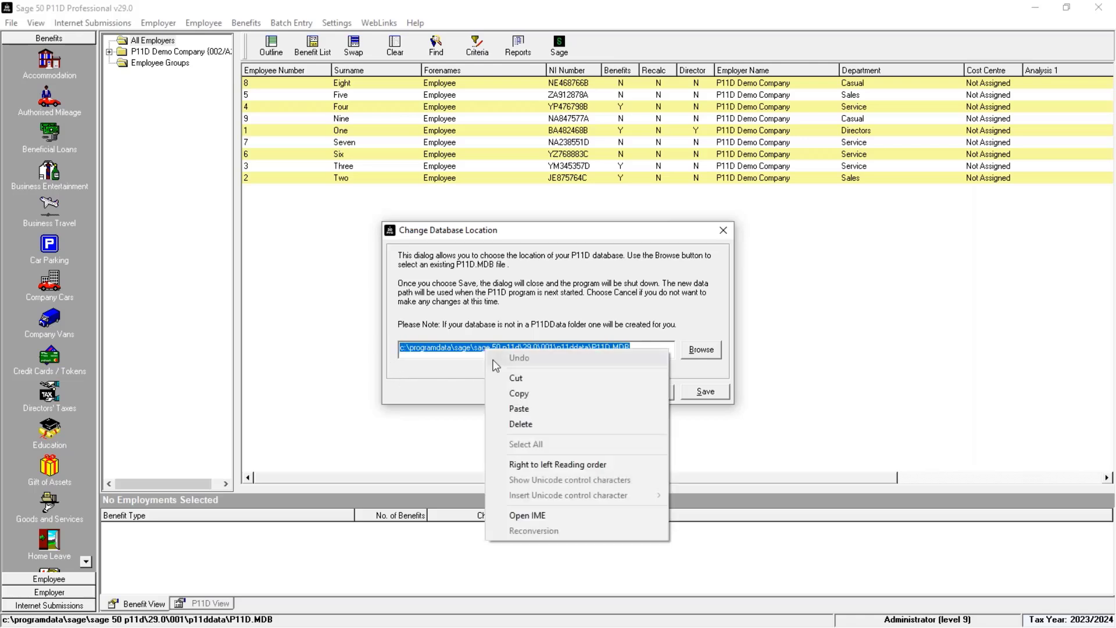
click(536, 394)
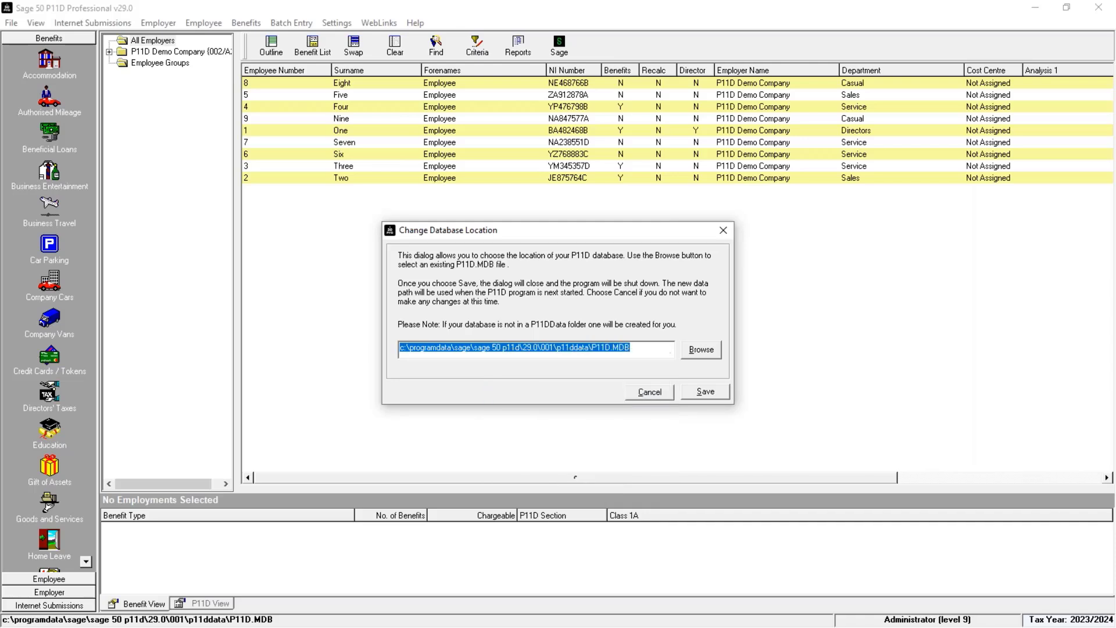
Paste the copied database path into a blank Notepad document, minimise it and cancel the database location change.
key(super+e)
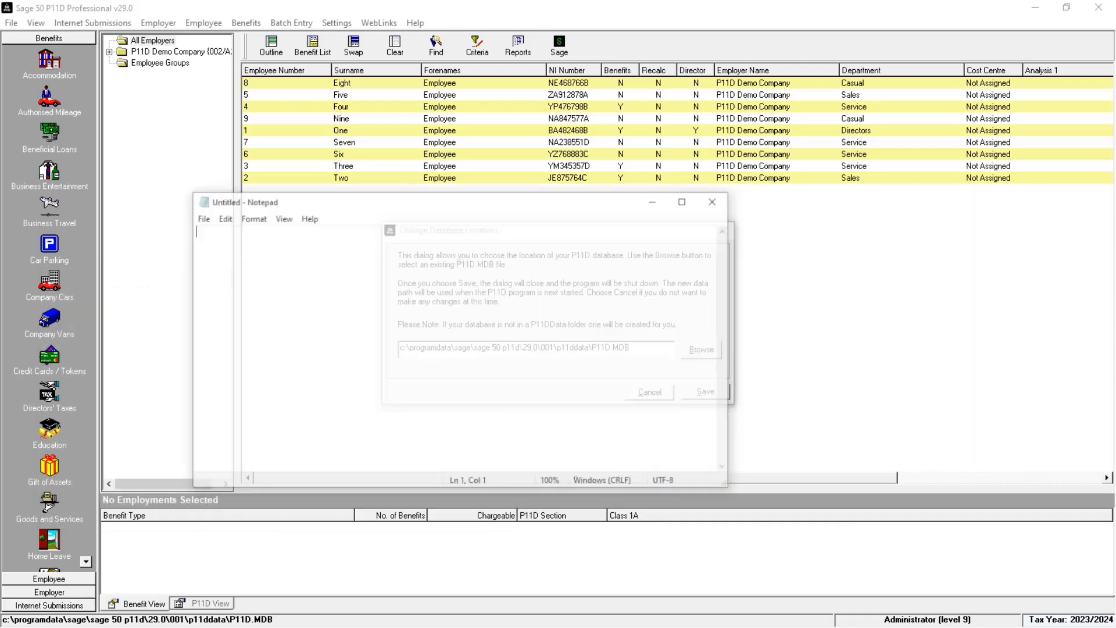
right_click(294, 214)
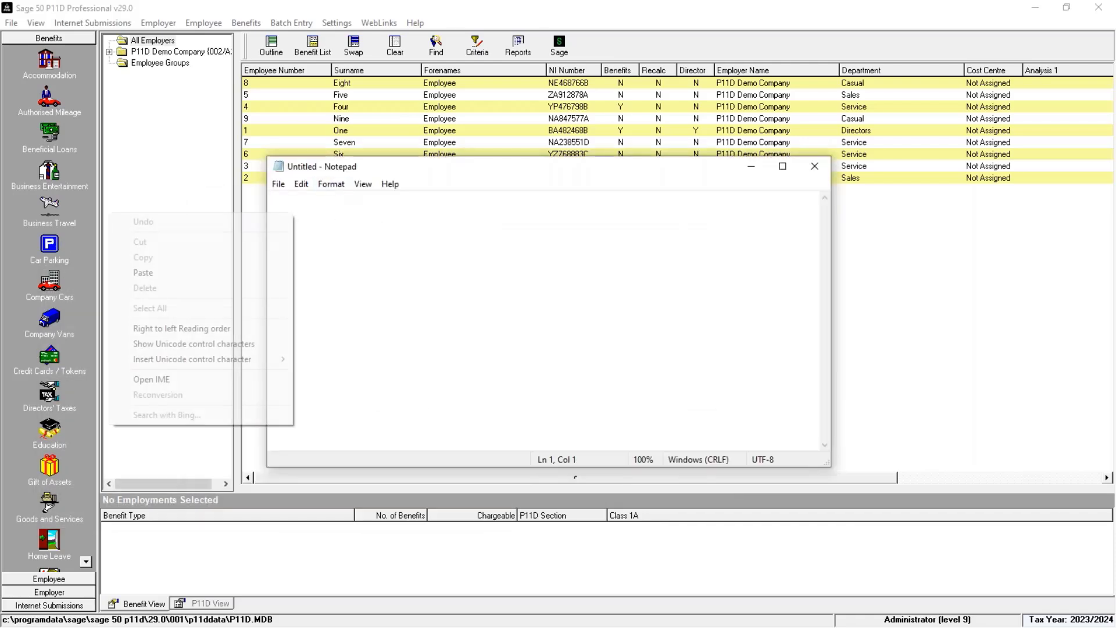
click(249, 272)
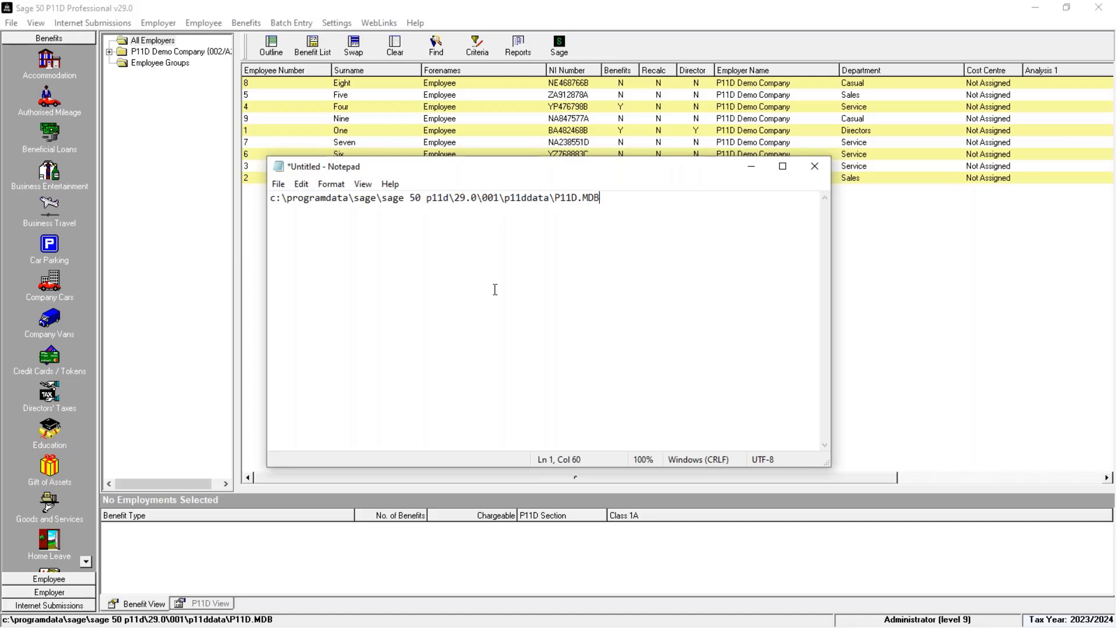
click(759, 166)
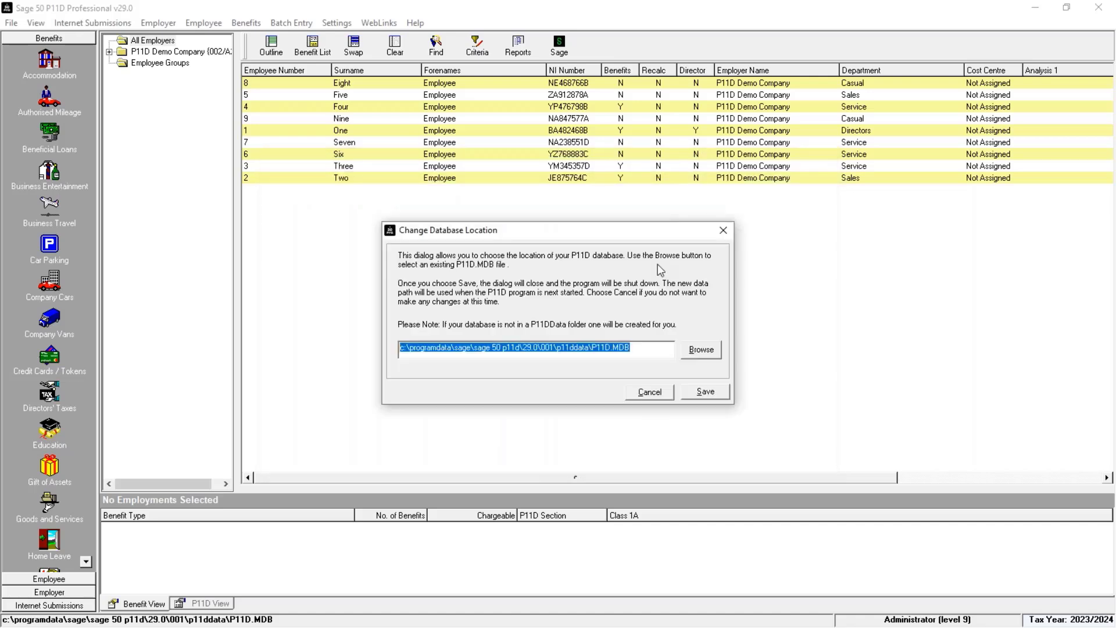
click(654, 393)
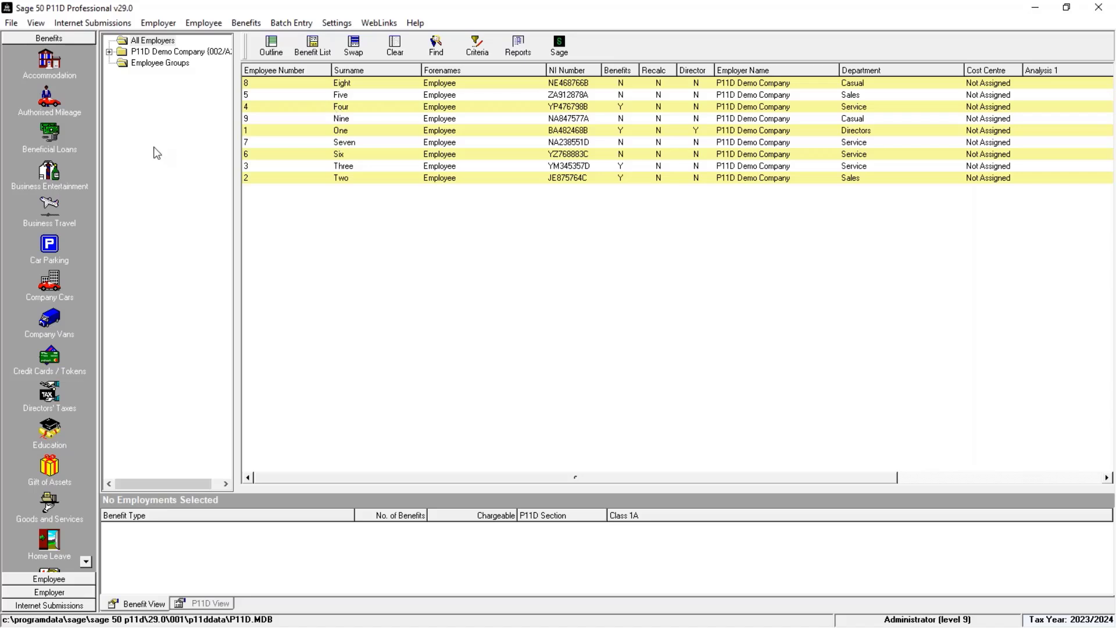
Run Compact and Repair on the P11D data.
click(10, 24)
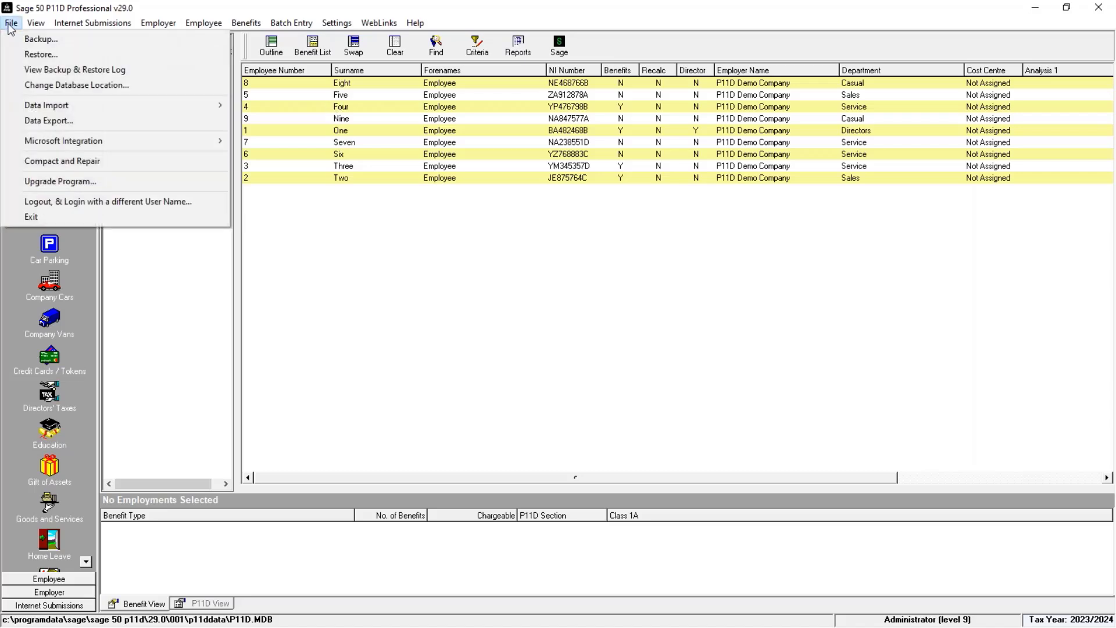
click(72, 167)
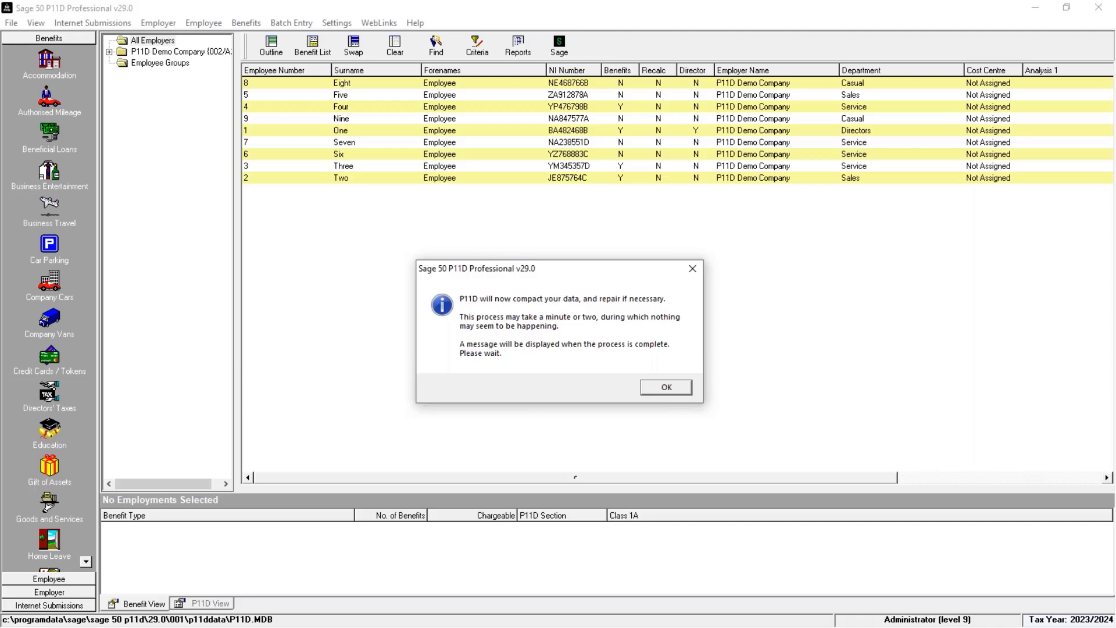
click(651, 387)
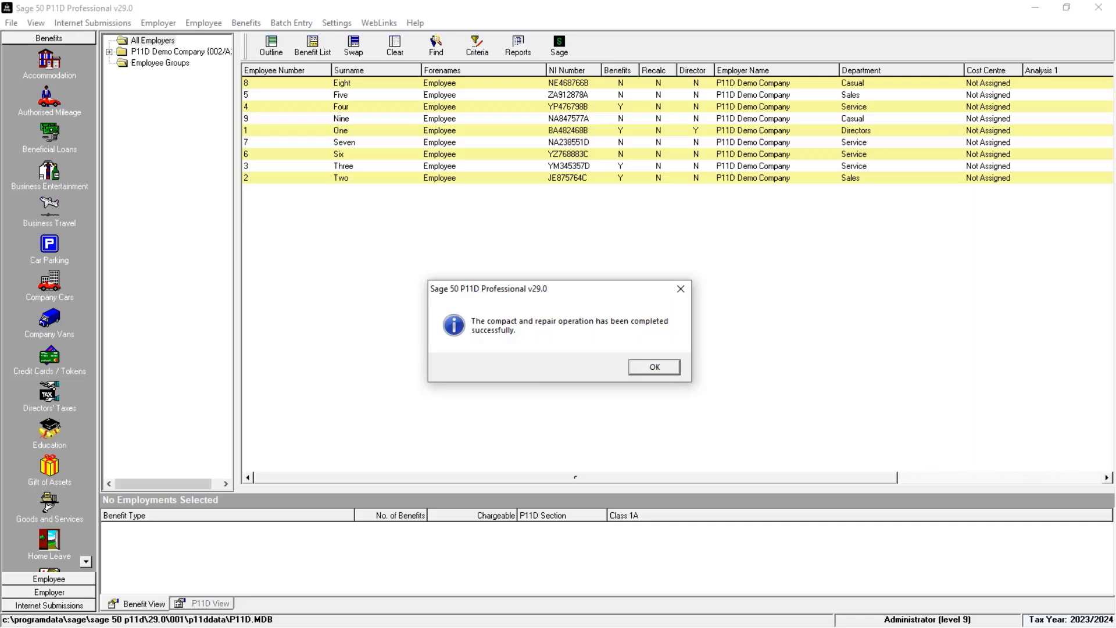
click(658, 372)
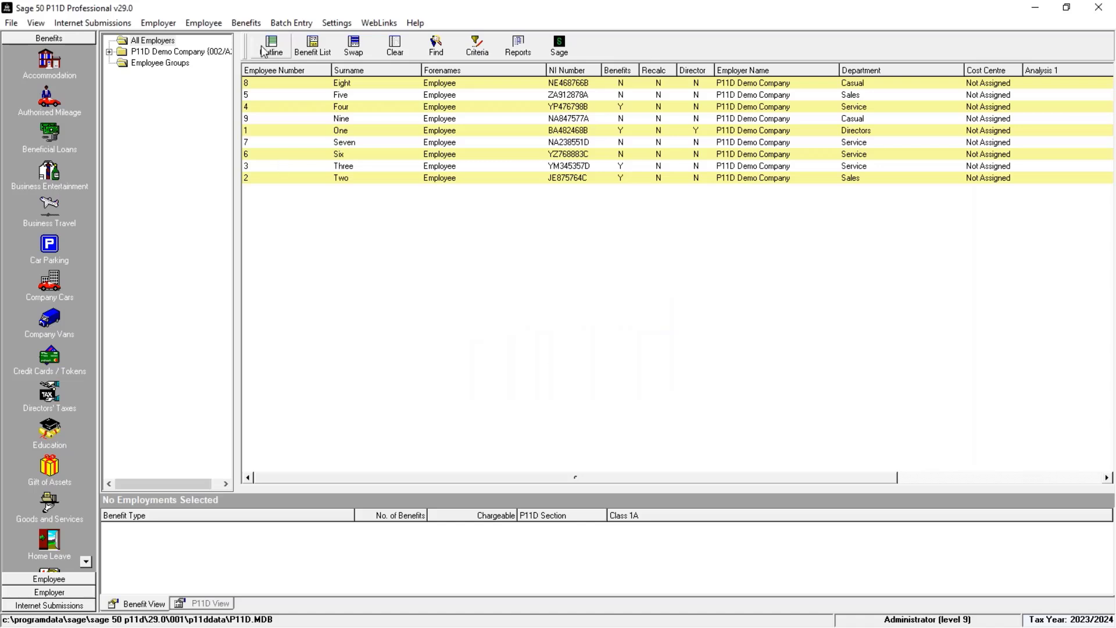
Set up a backup of the data files, saved to the Desktop as "v29 P11D data".
click(12, 23)
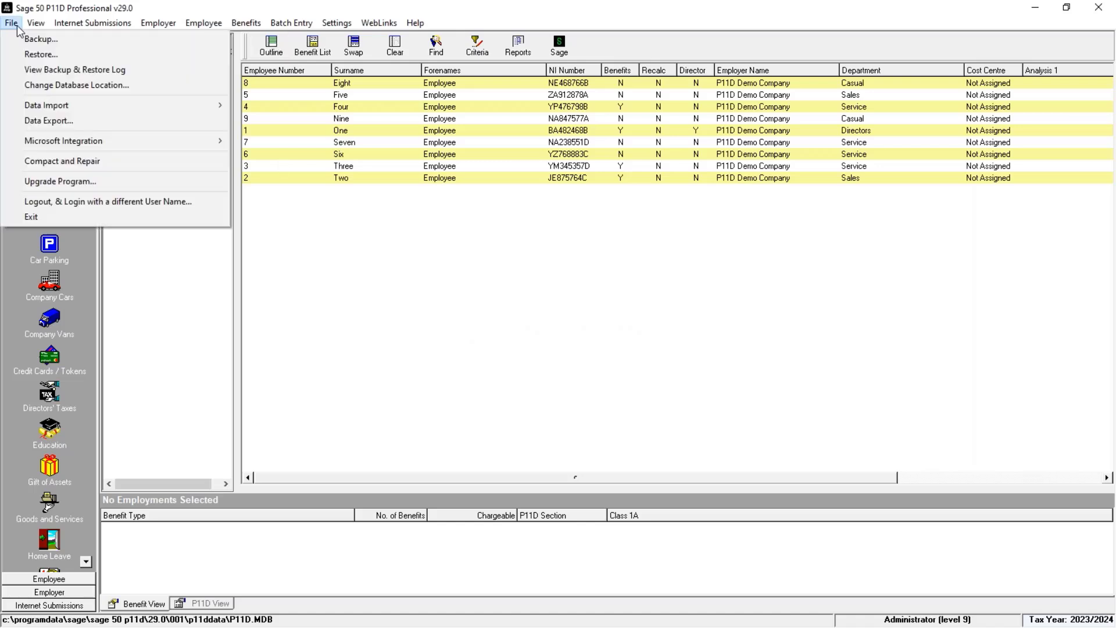
click(91, 41)
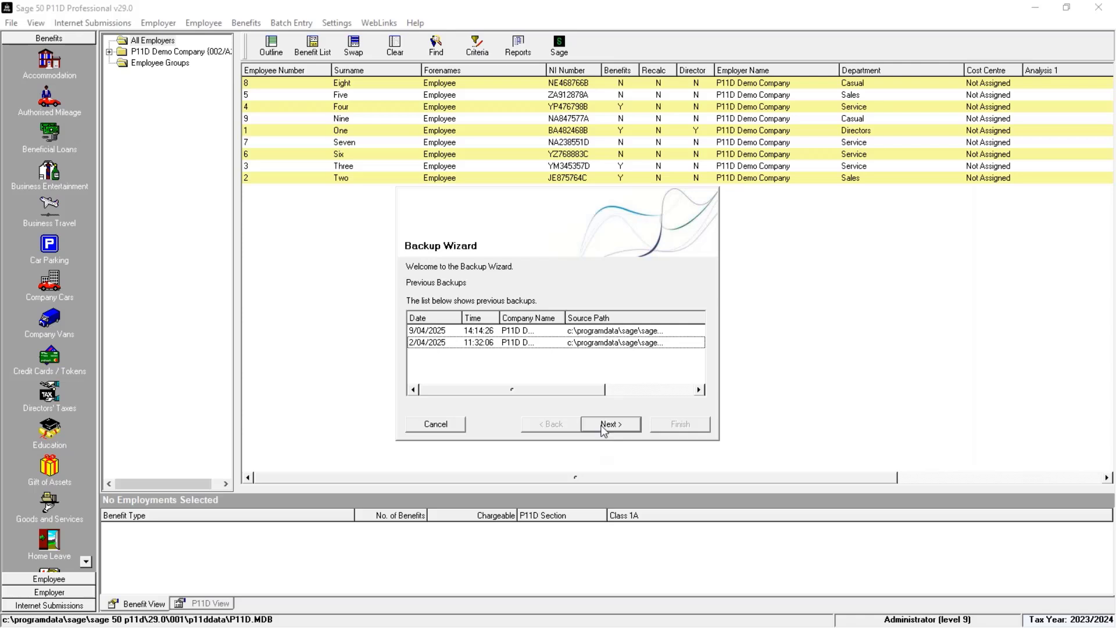
click(604, 428)
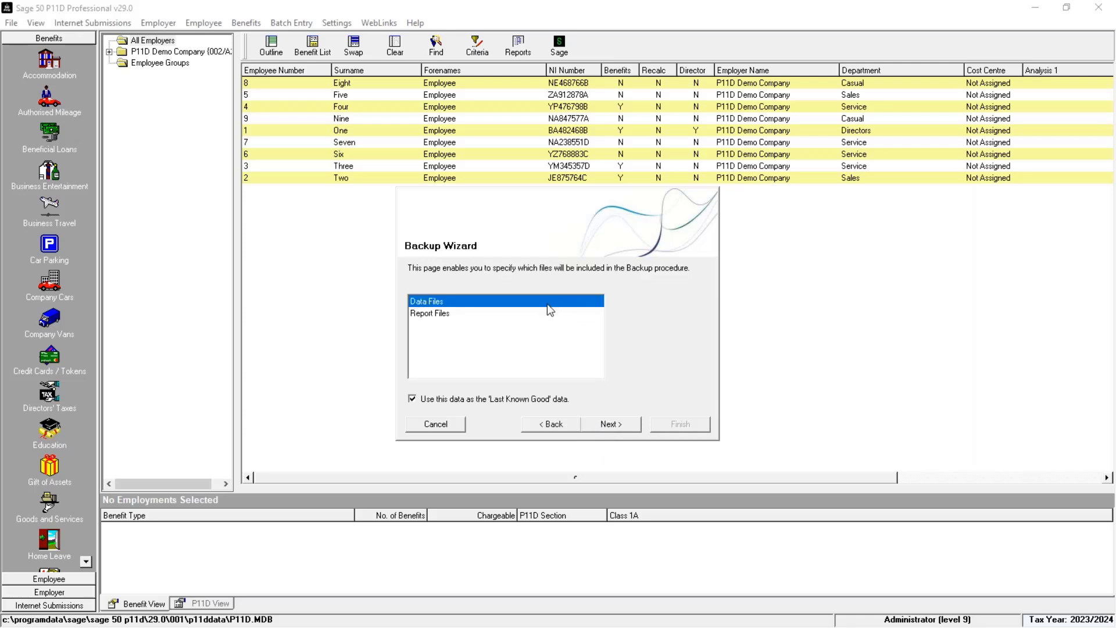
click(623, 430)
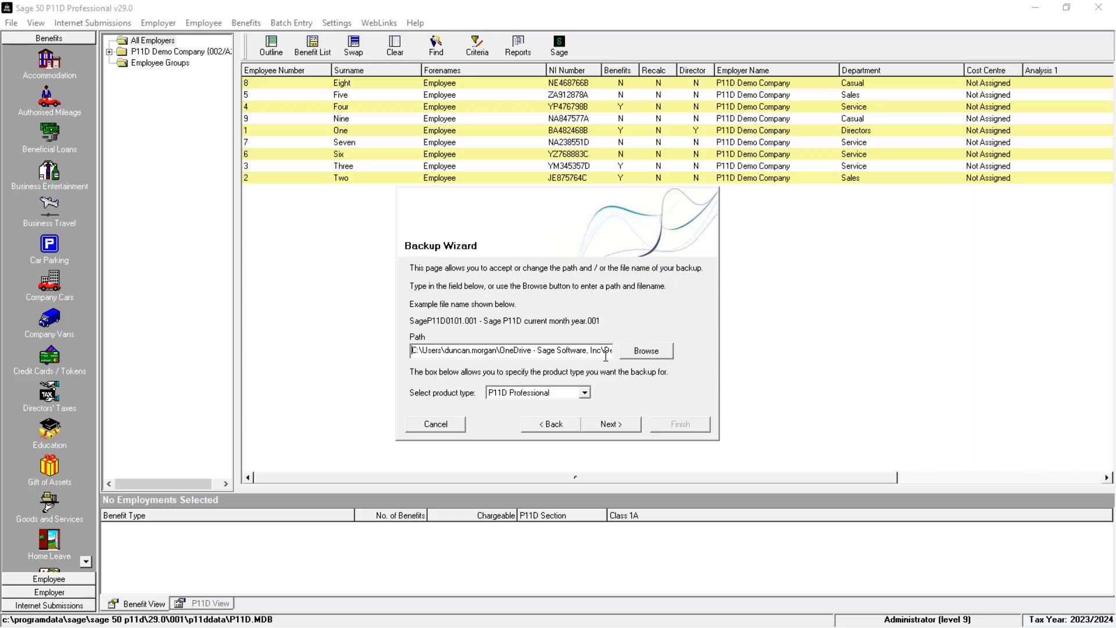
click(644, 356)
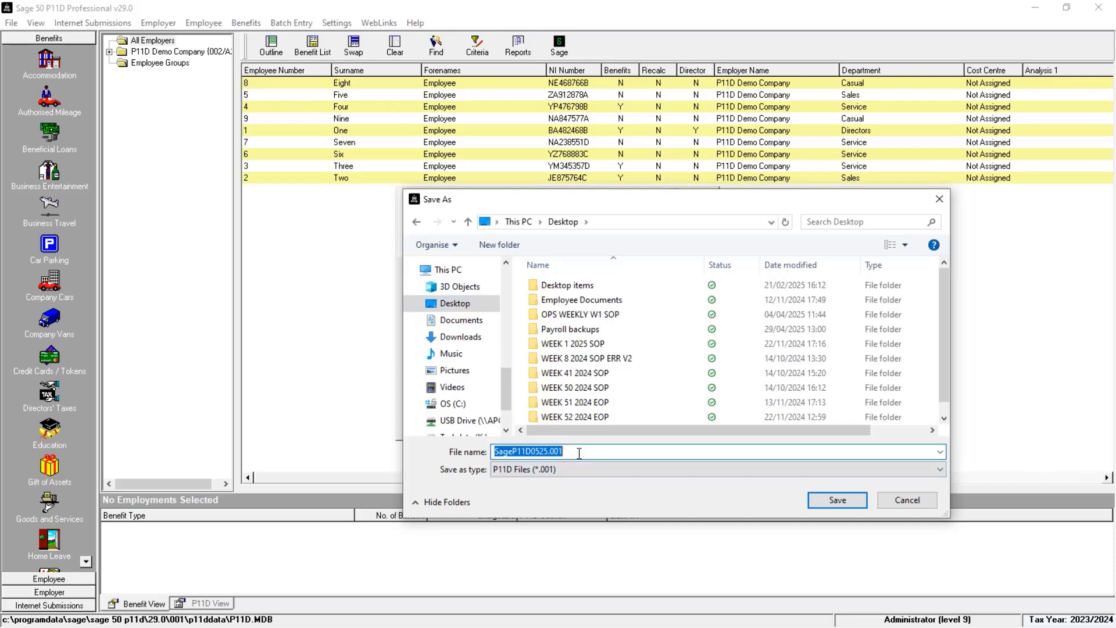
text(v29 P11)
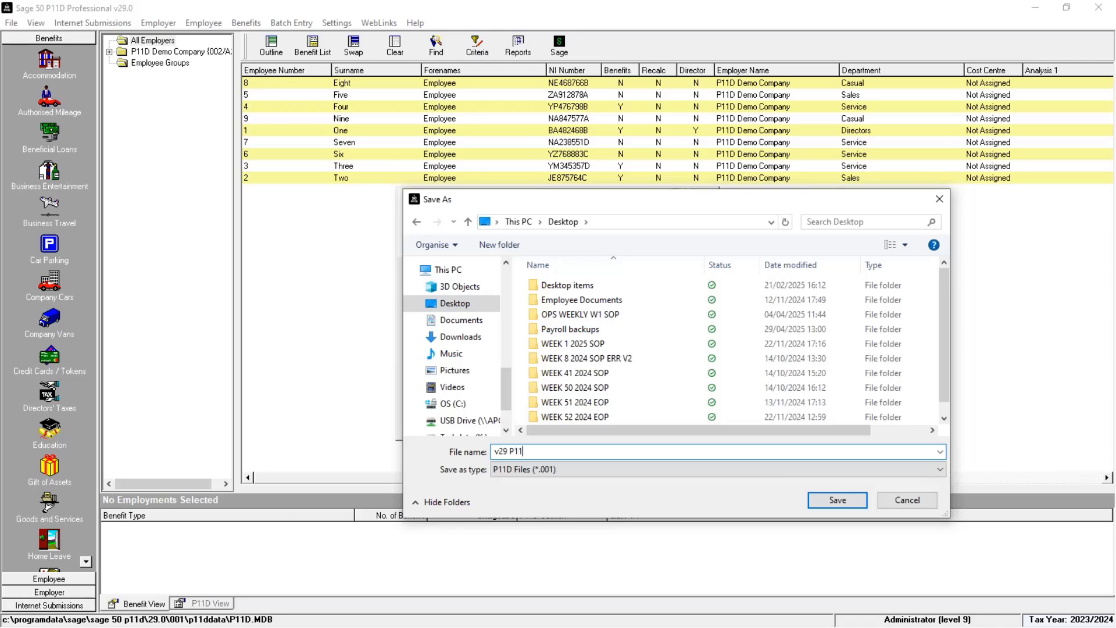
text(D data)
click(837, 501)
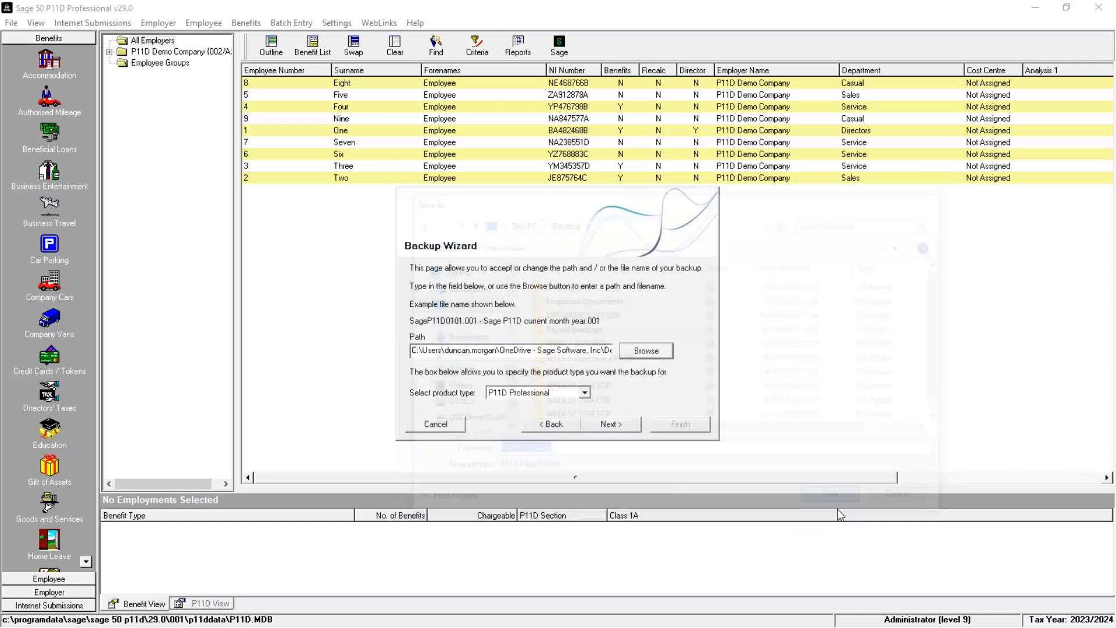
Run the prepared backup and exit Sage 50 P11D v29.0.
click(633, 429)
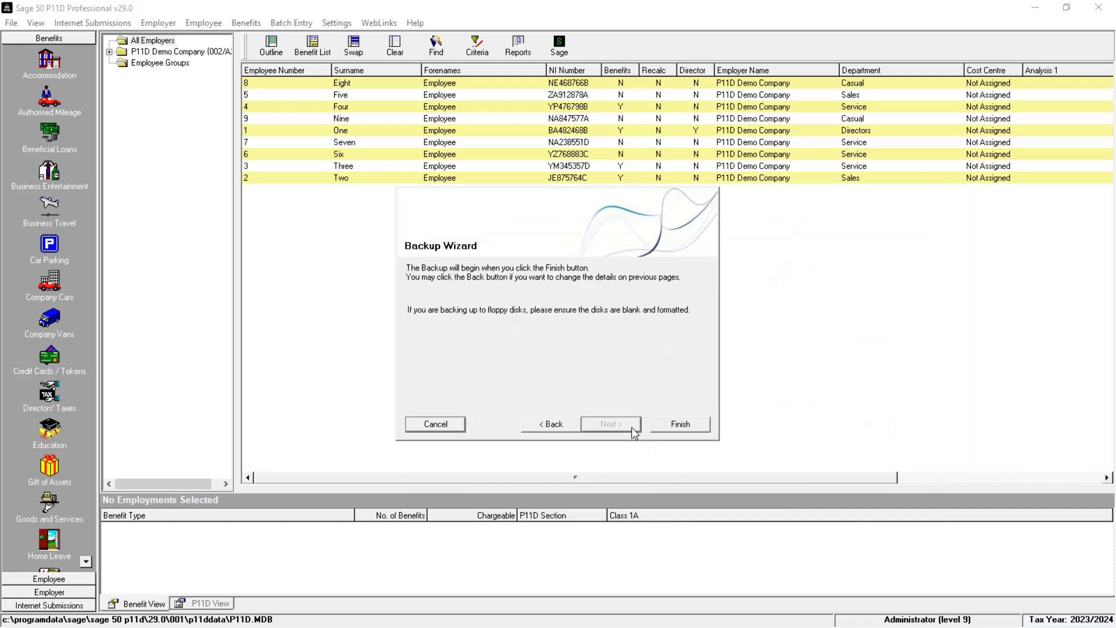
click(678, 424)
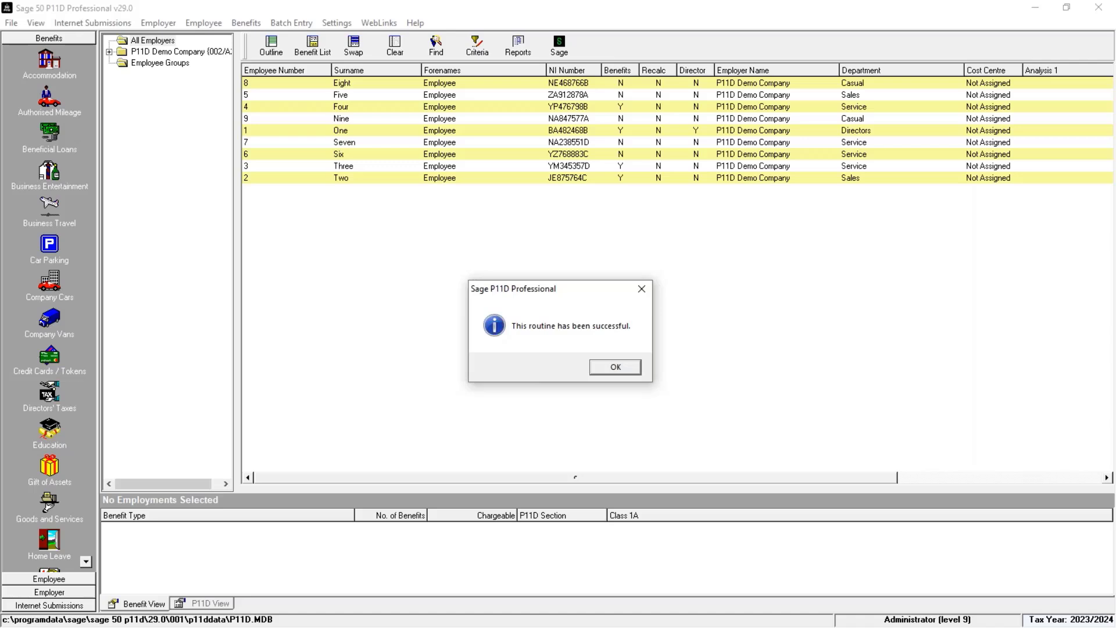
click(616, 366)
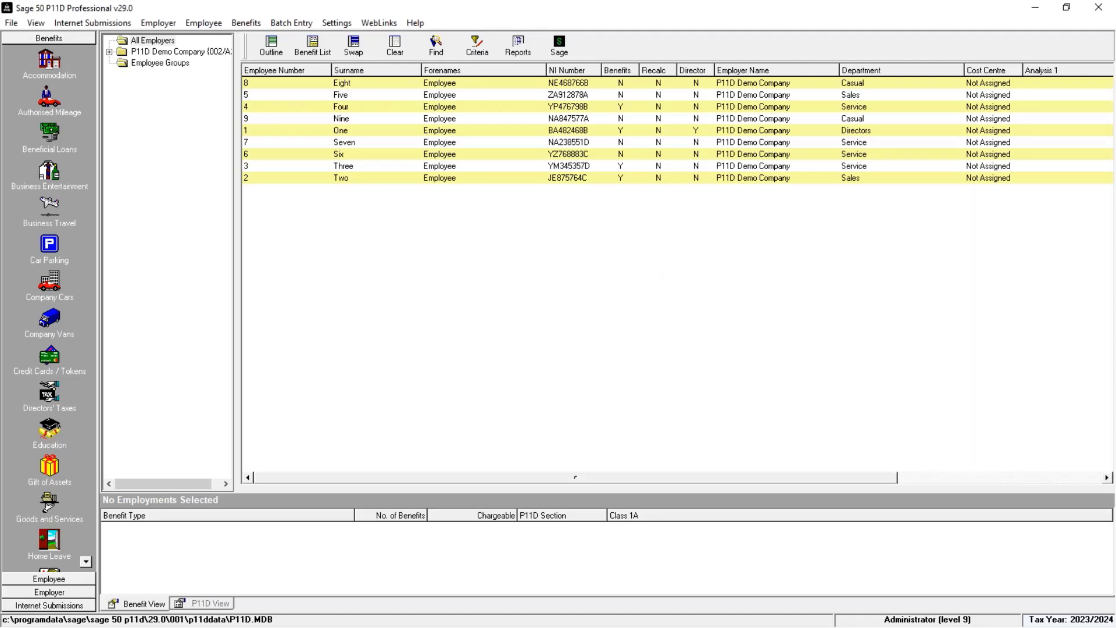
click(1097, 9)
click(612, 371)
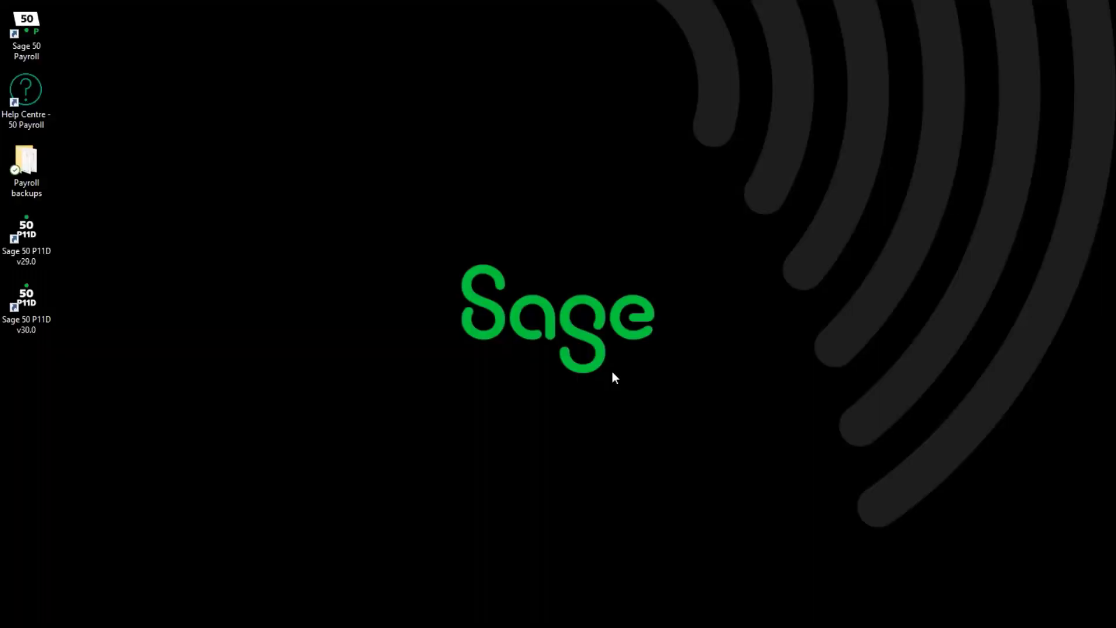
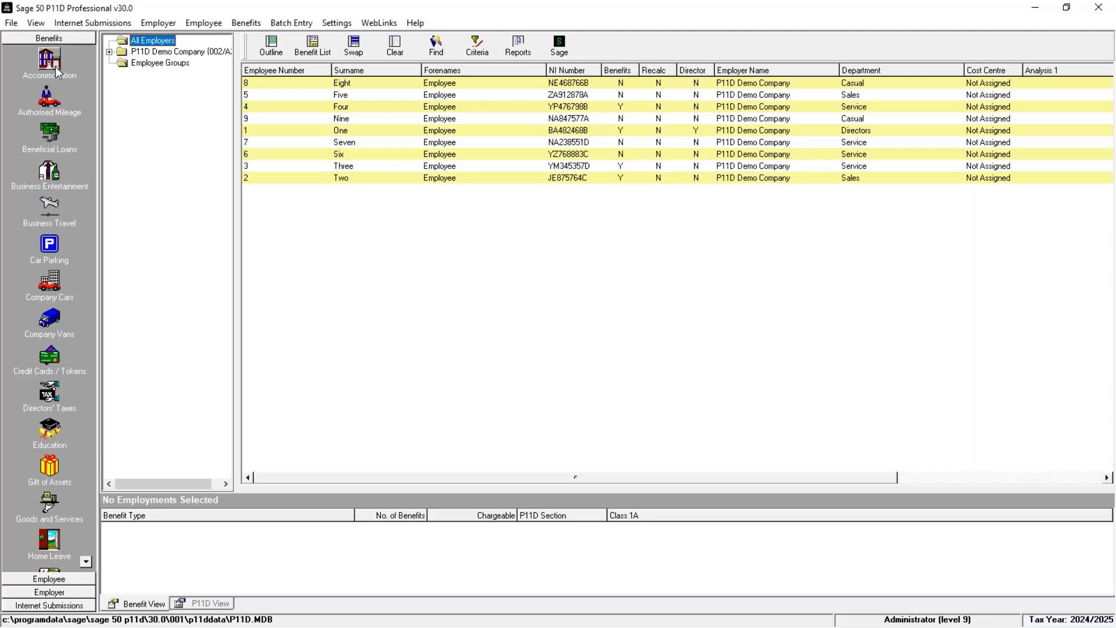
Look through the shortcuts in the Benefits, Employee, Employer and Internet Submissions groups, returning to Benefits.
click(83, 561)
click(85, 562)
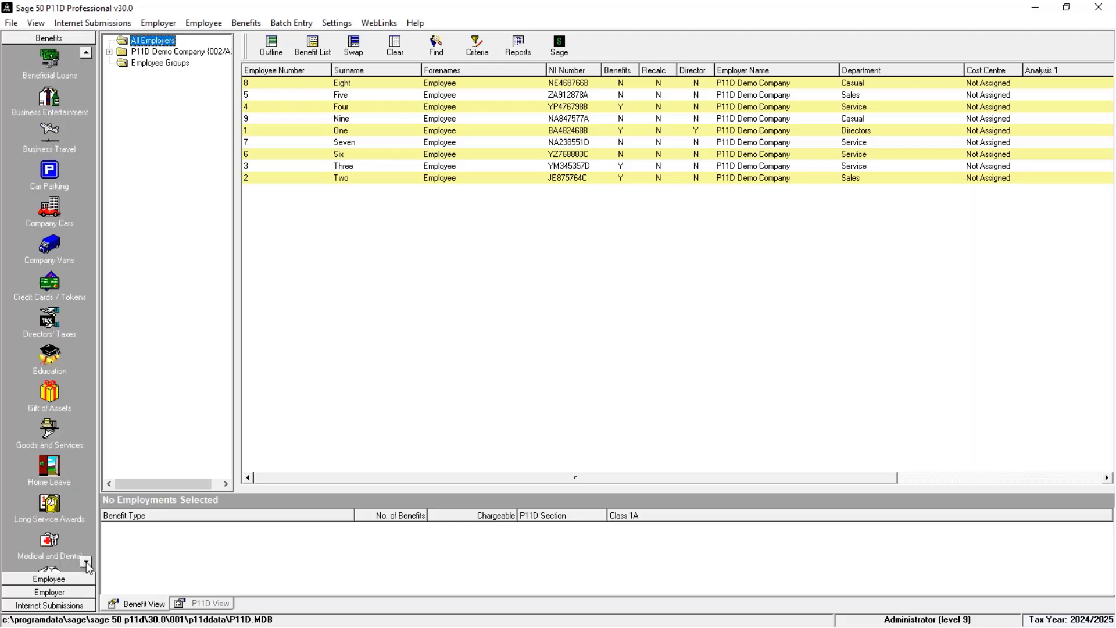
click(86, 561)
click(86, 561)
click(86, 562)
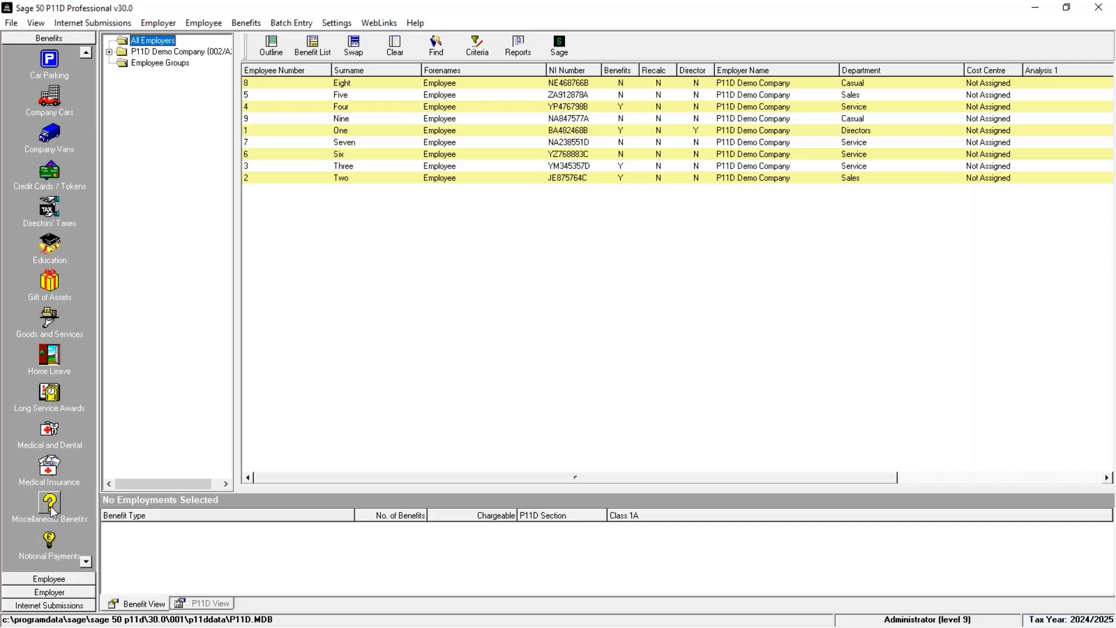
click(63, 580)
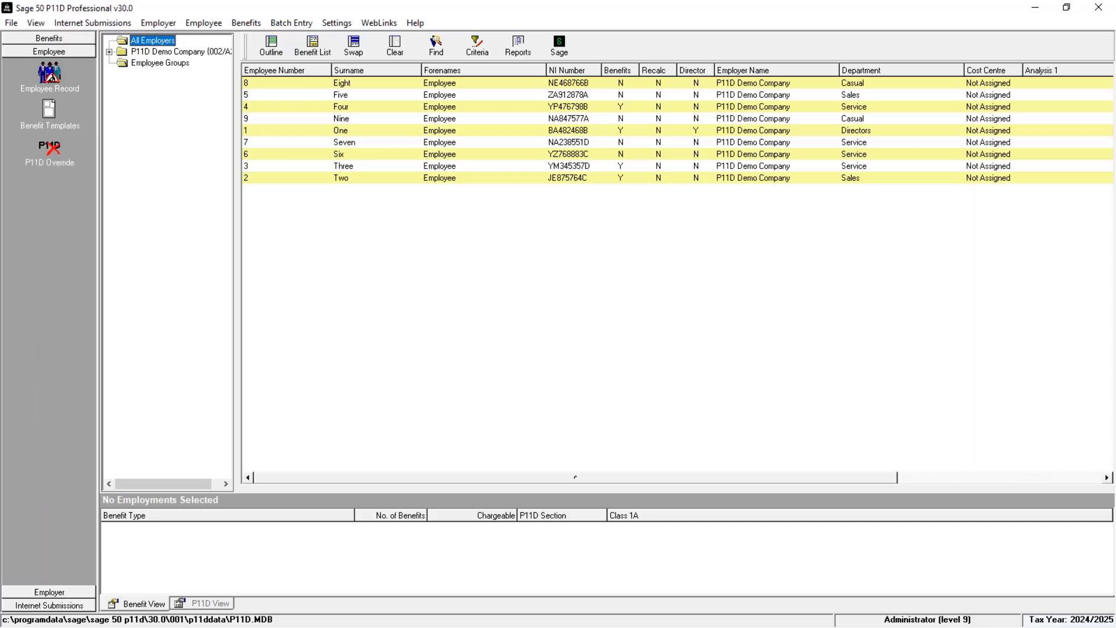
click(60, 593)
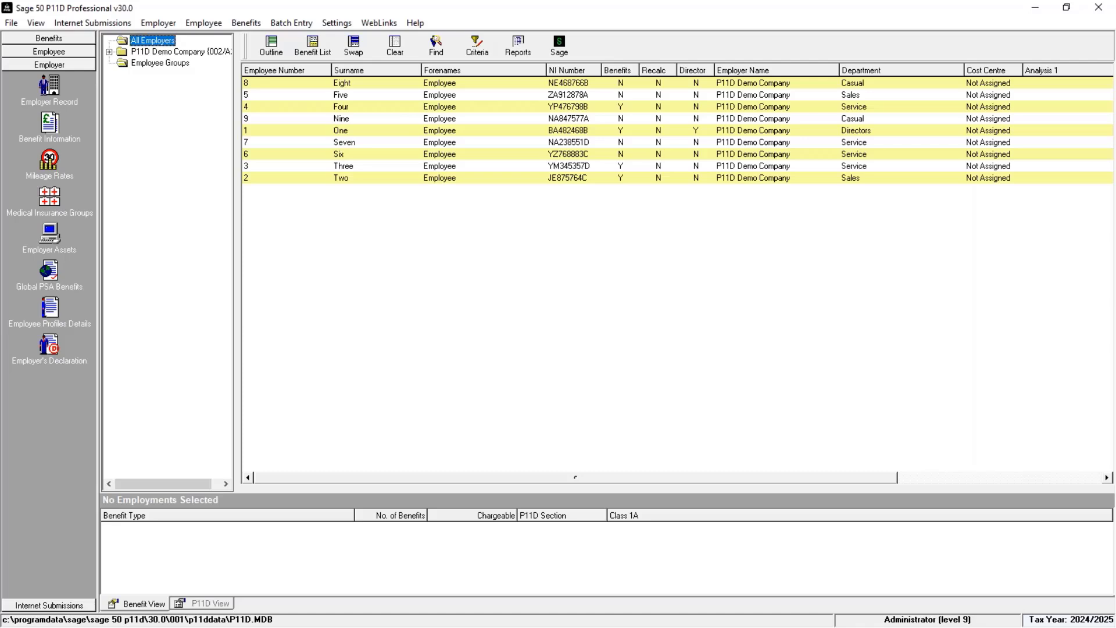
click(62, 605)
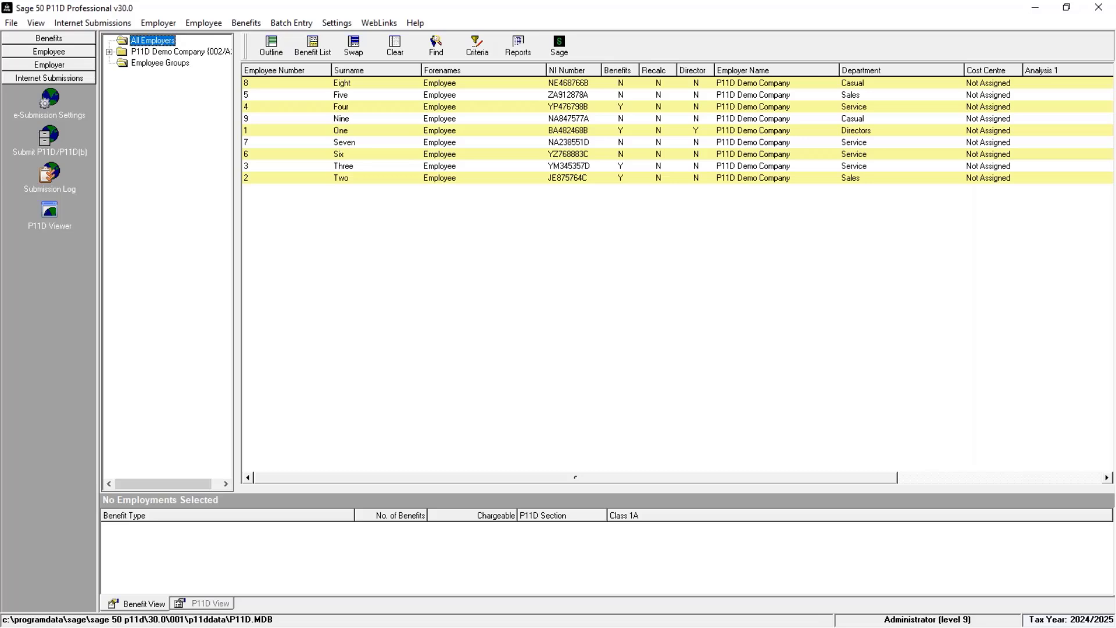
click(66, 39)
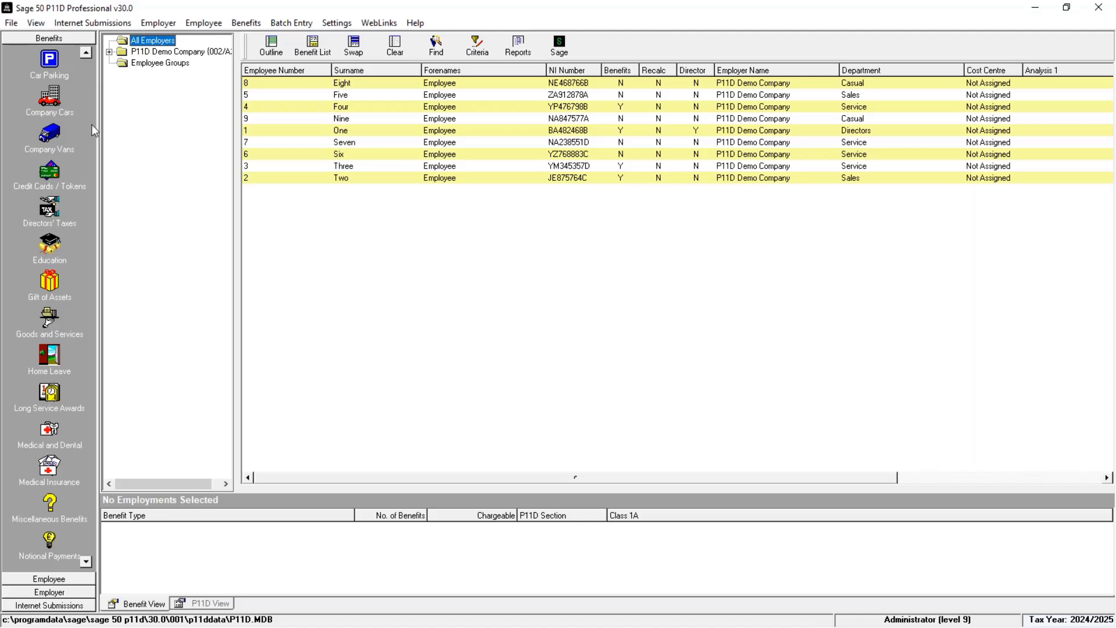
Review the commands available for Benefits, Employee, Employer and Internet Submissions without choosing any.
click(246, 26)
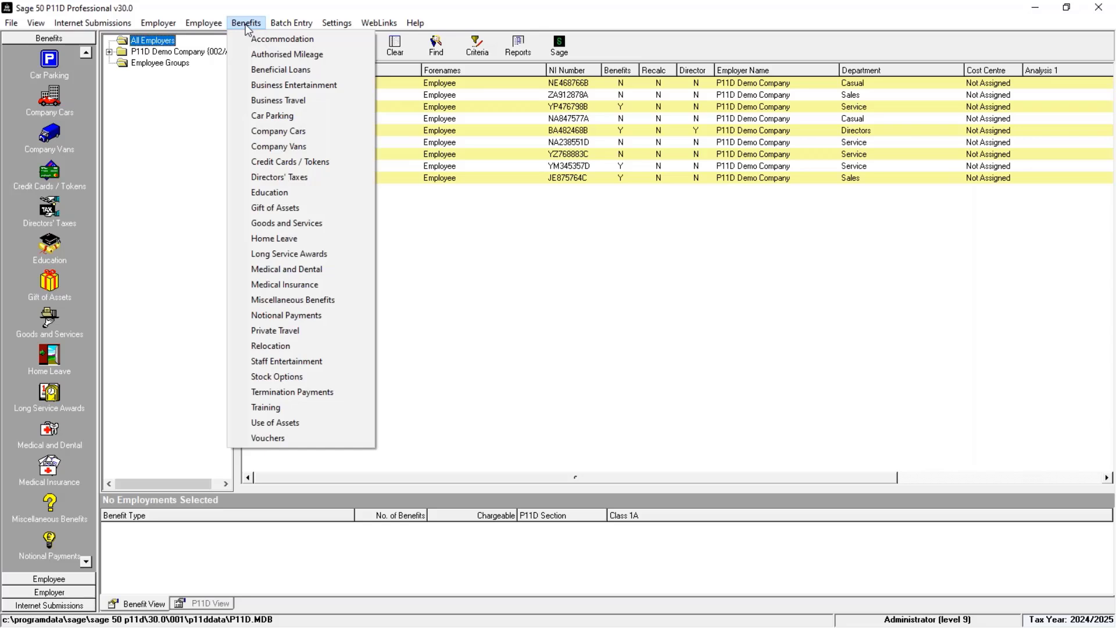
mouse_move(215, 25)
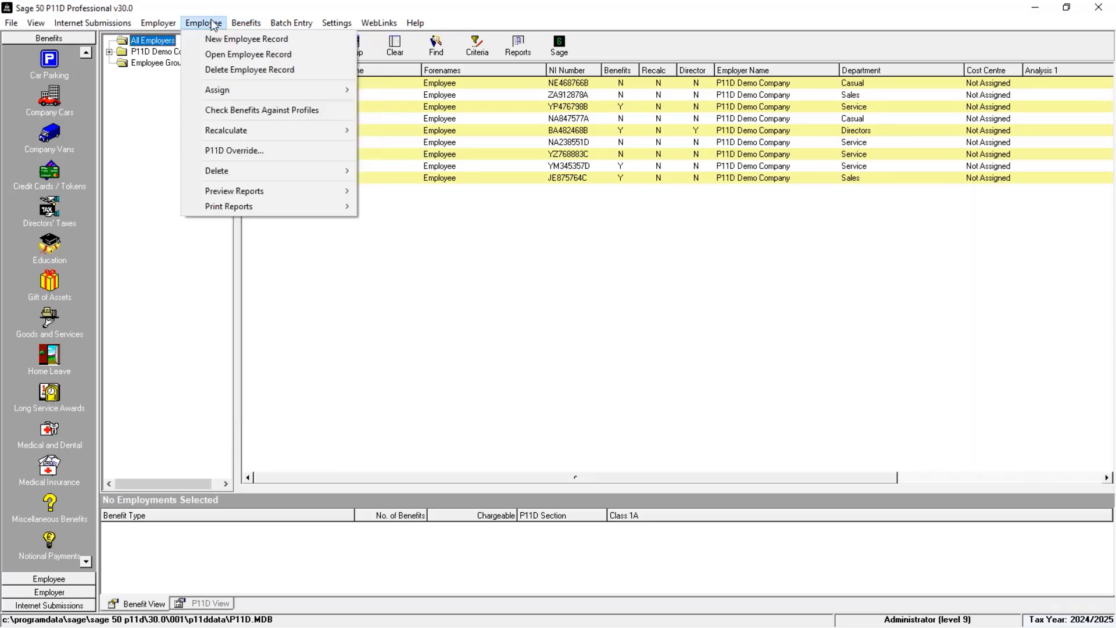
mouse_move(166, 27)
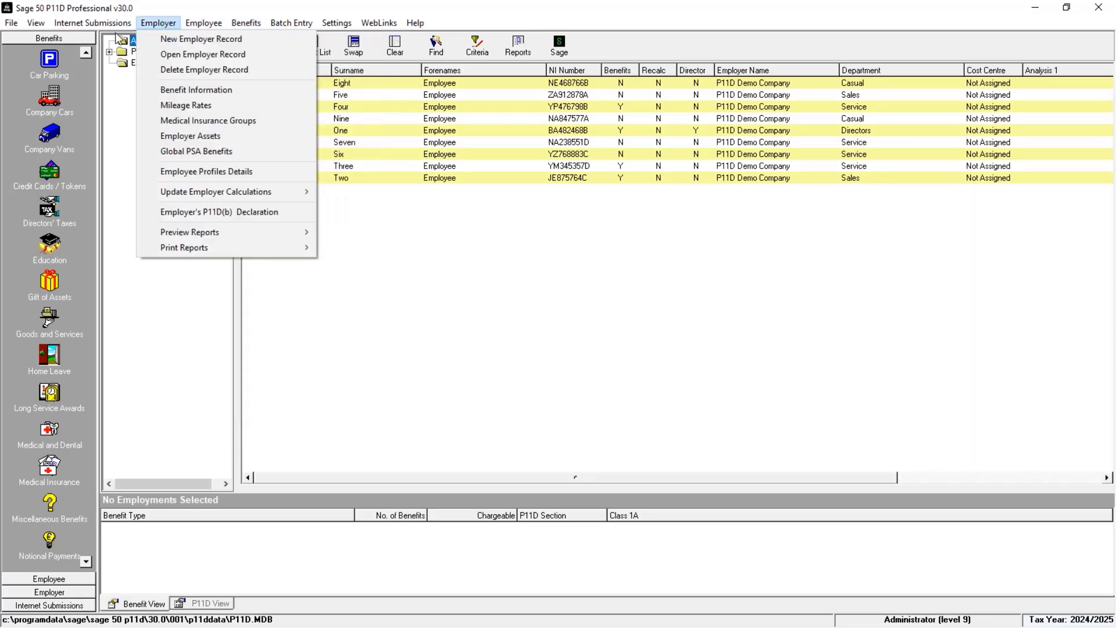
mouse_move(100, 26)
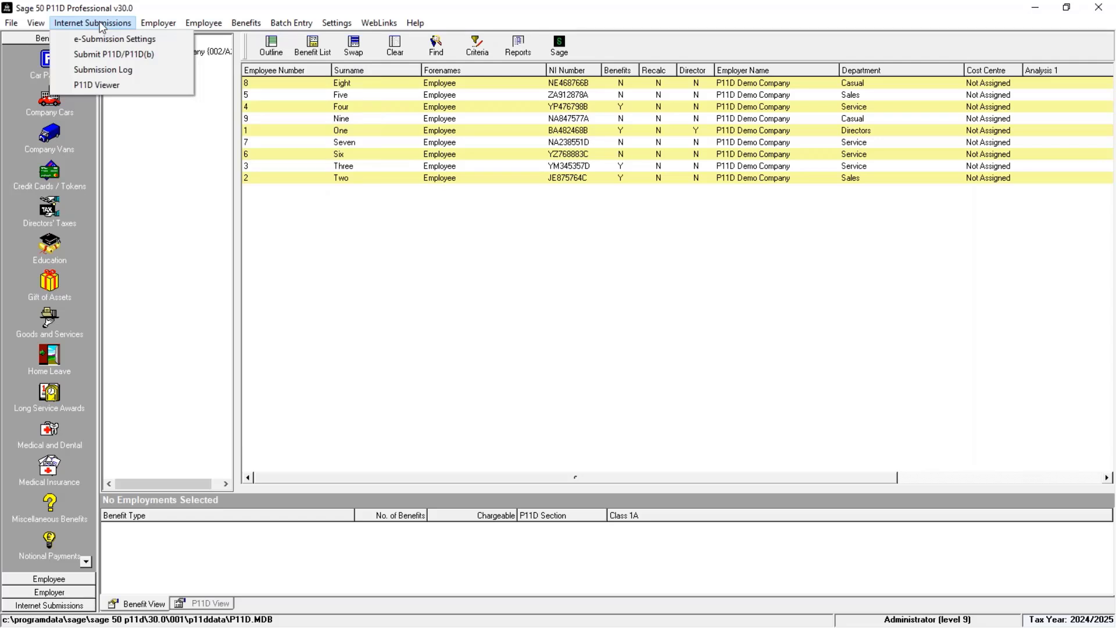
click(335, 301)
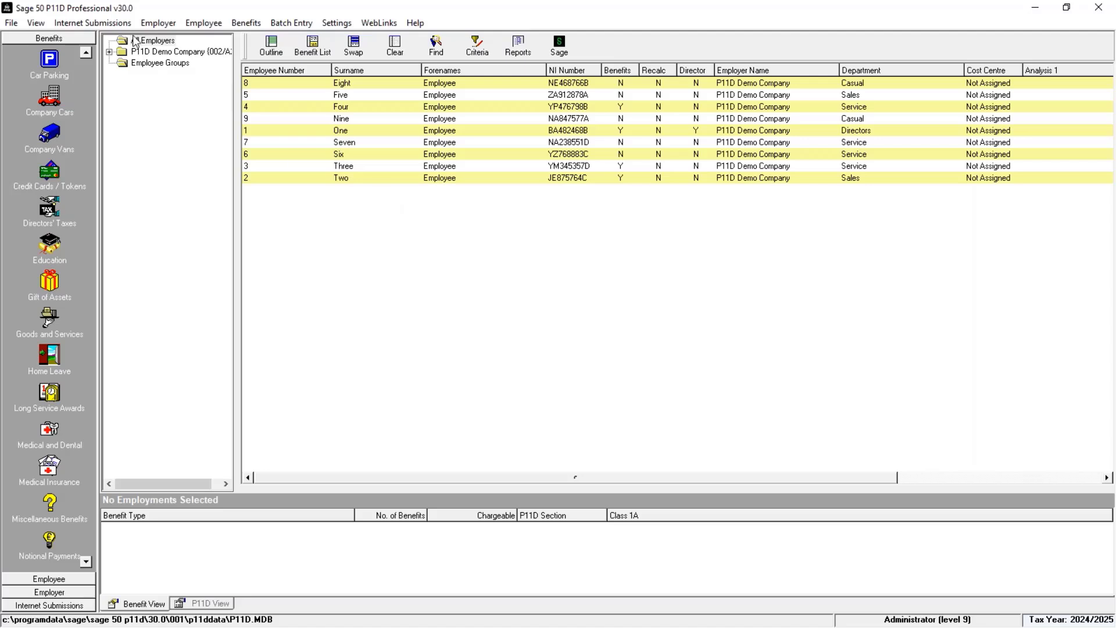
Select P11D Demo Company and switch the employer outline off and back on.
click(169, 52)
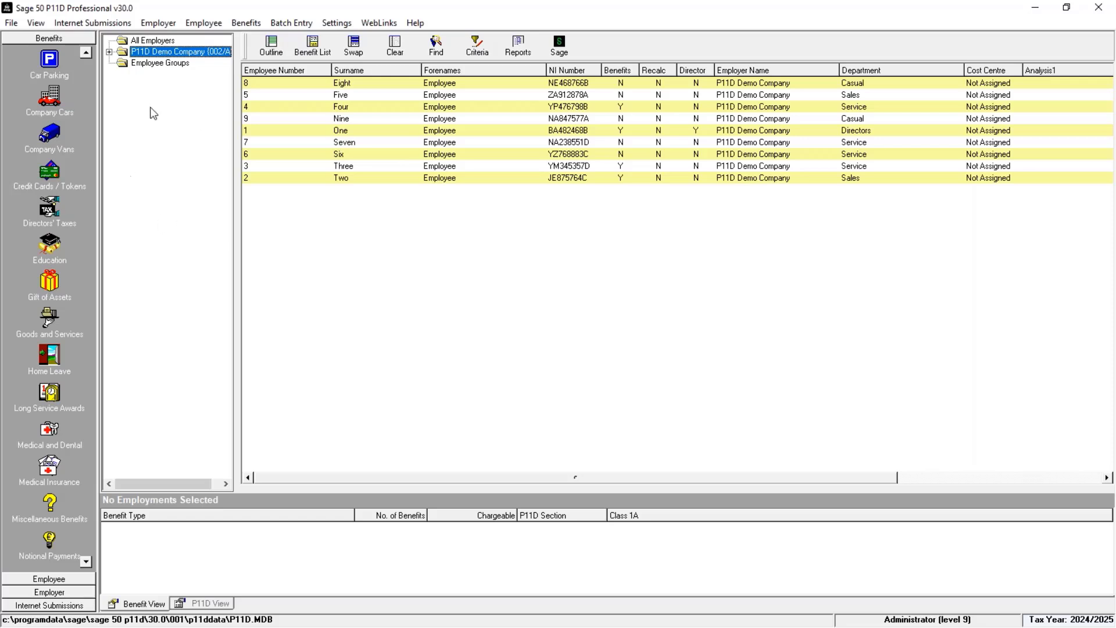
click(272, 50)
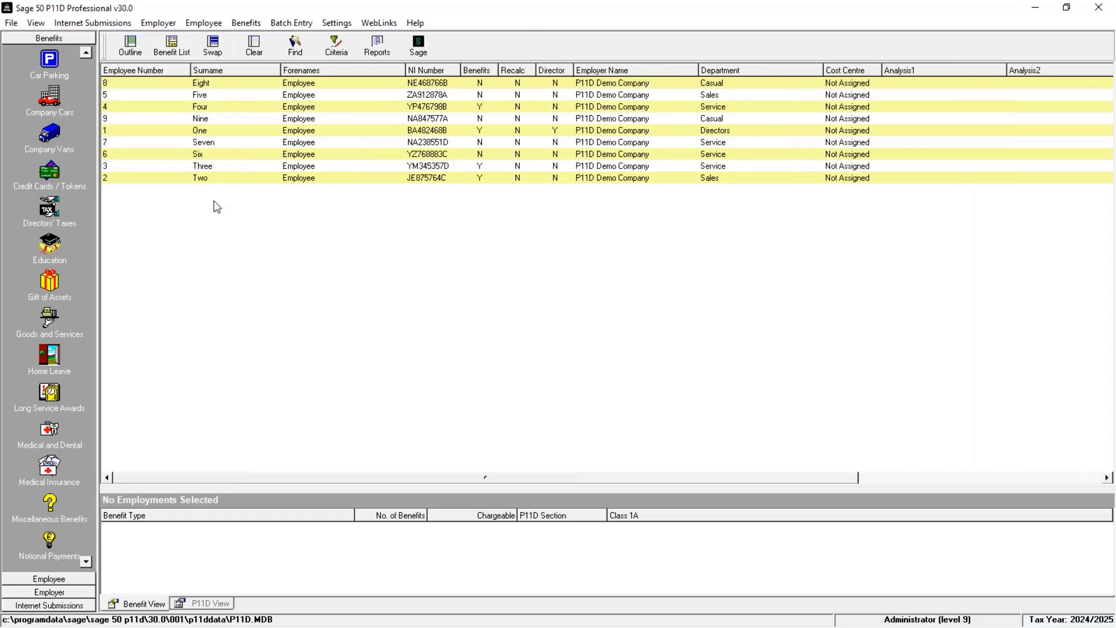
click(137, 50)
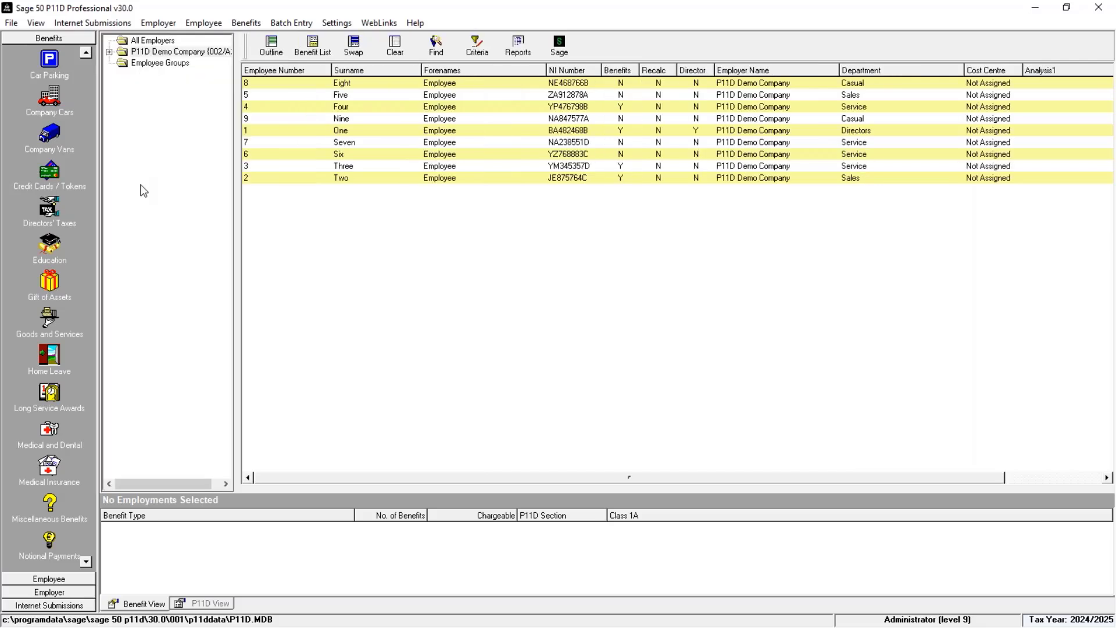
Select employee 1 and examine the company car and car fuel benefit entries.
click(332, 132)
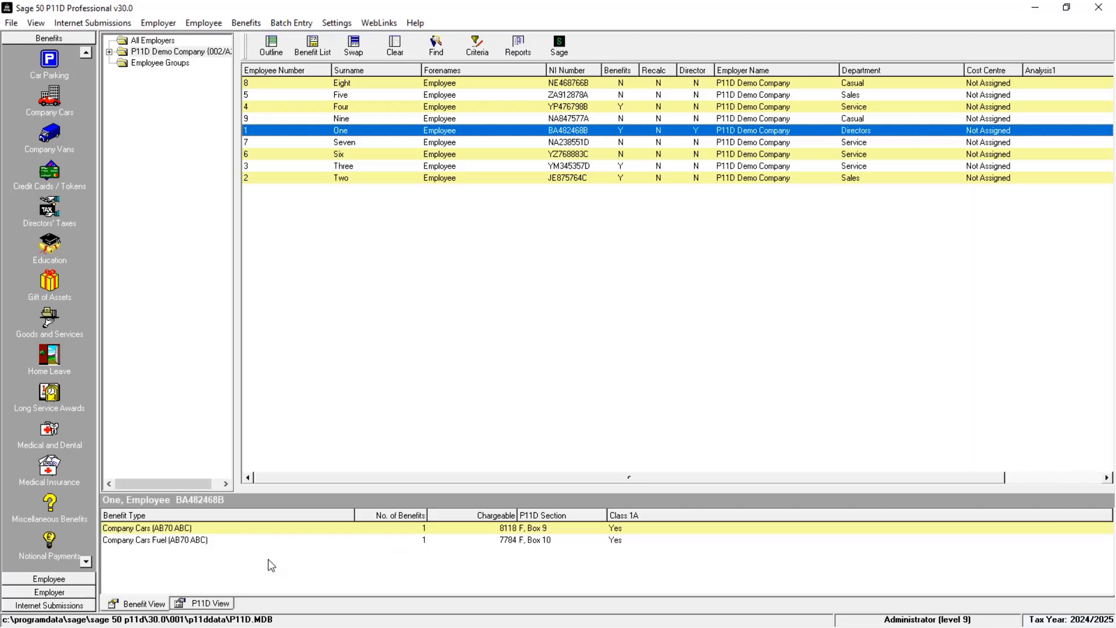
click(184, 529)
click(200, 542)
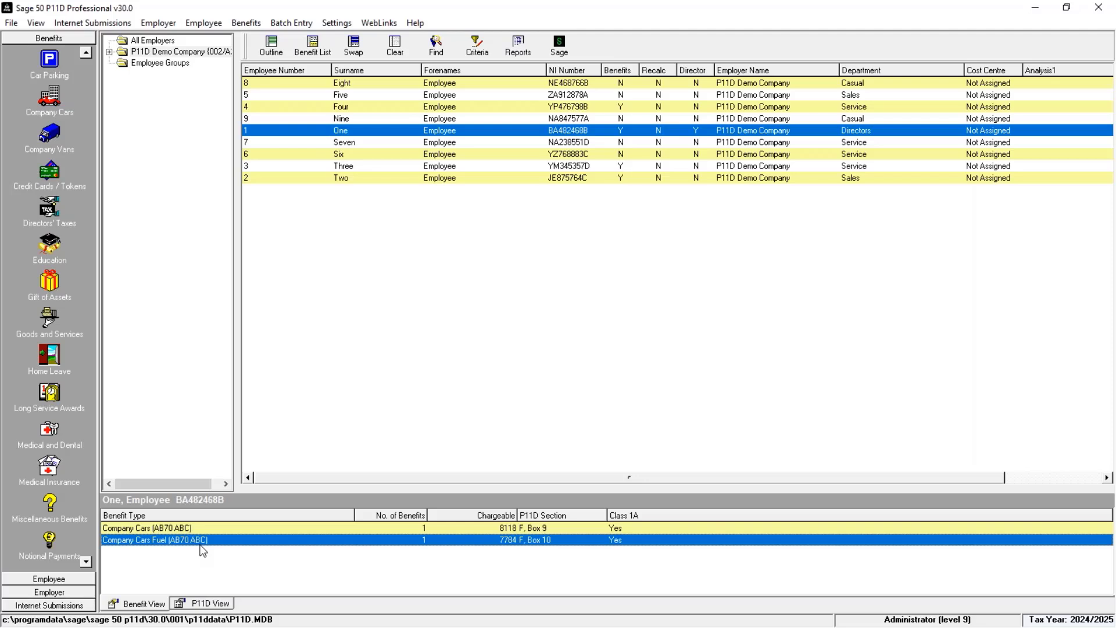
click(202, 529)
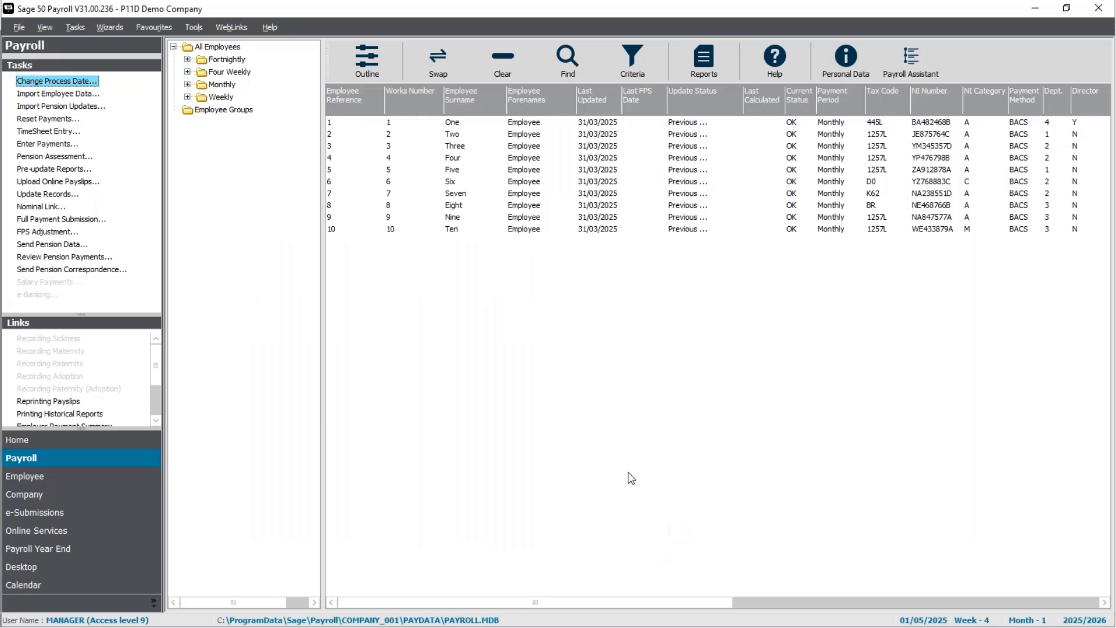
In Sage 50 Payroll, check the Employment details in employee 10's record and close the record.
click(459, 231)
double_click(456, 230)
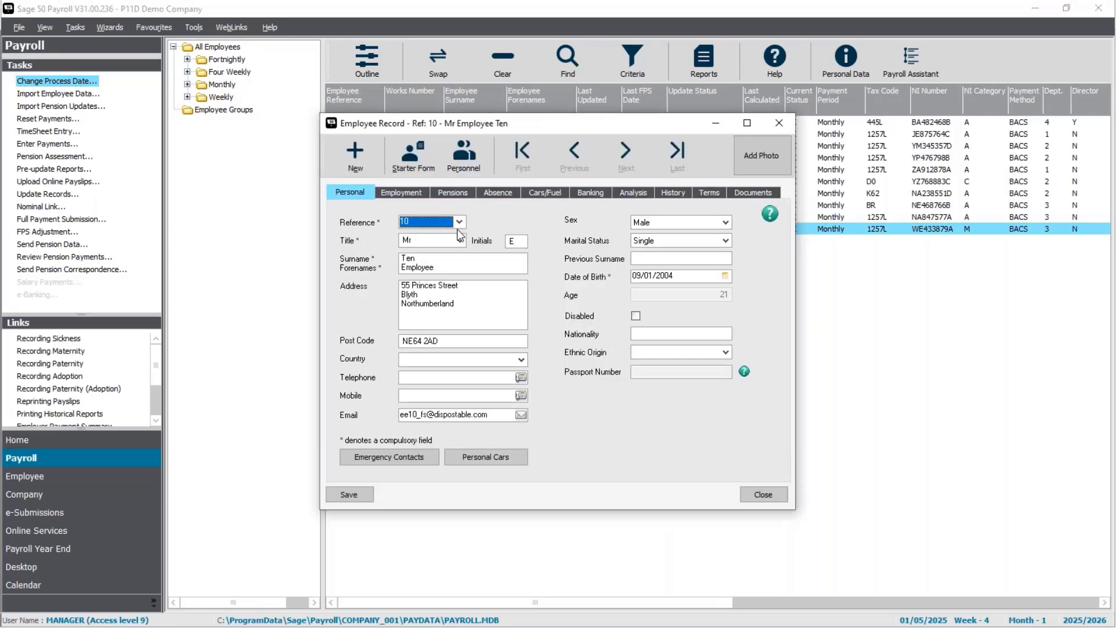
click(409, 192)
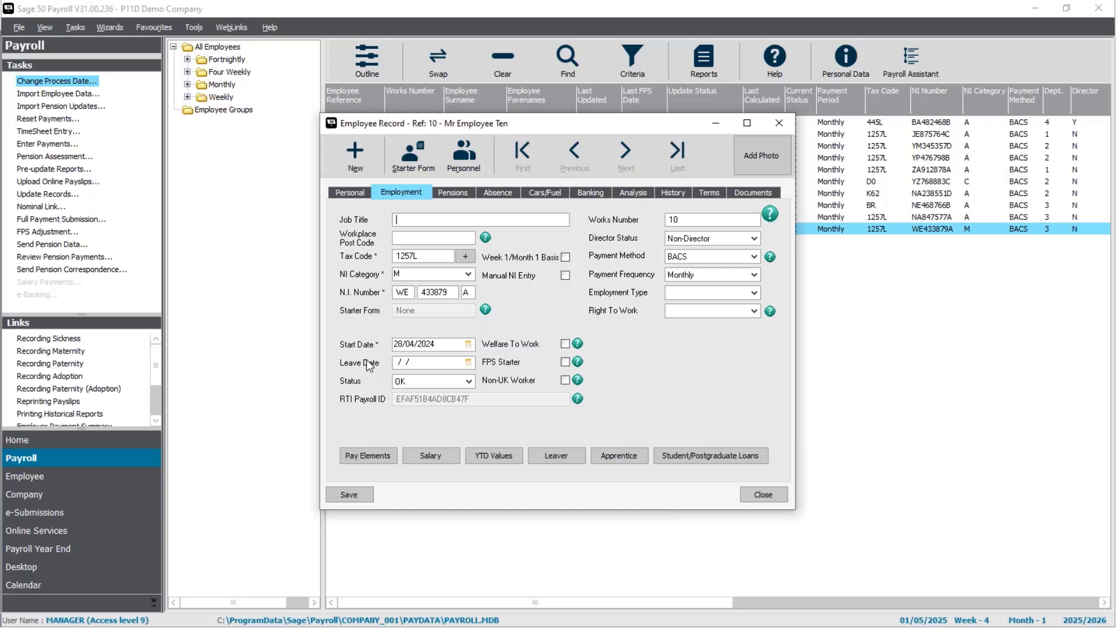
click(762, 495)
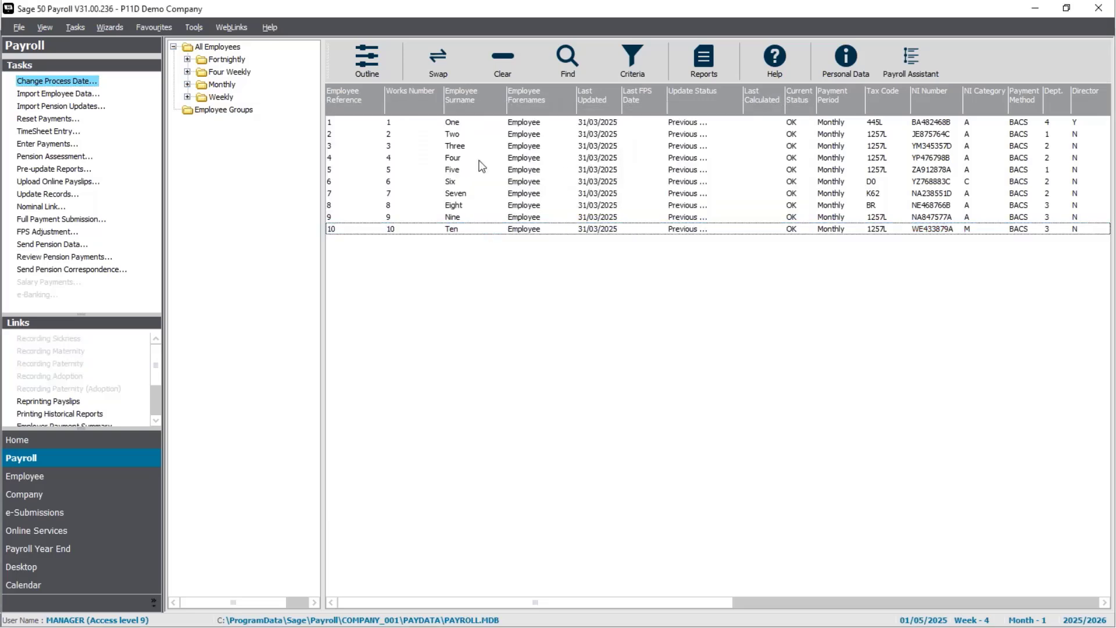
Open employee 1's payroll record, inspect the Cars/Fuel details of the Vauxhall Astra and the Polestar 2, and close it.
double_click(474, 123)
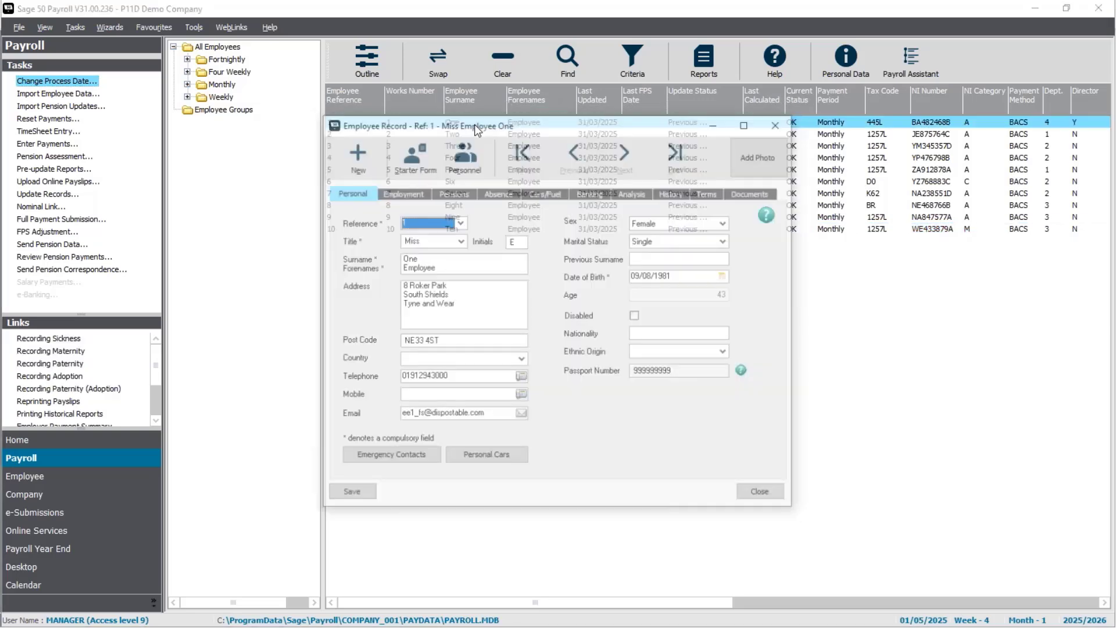
click(546, 193)
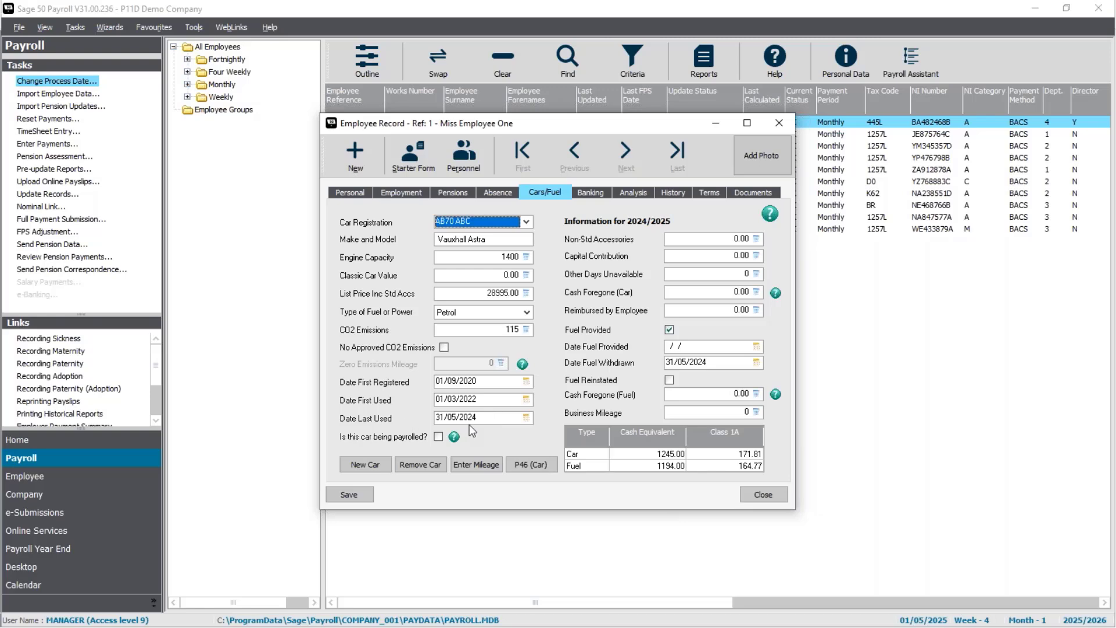
click(526, 222)
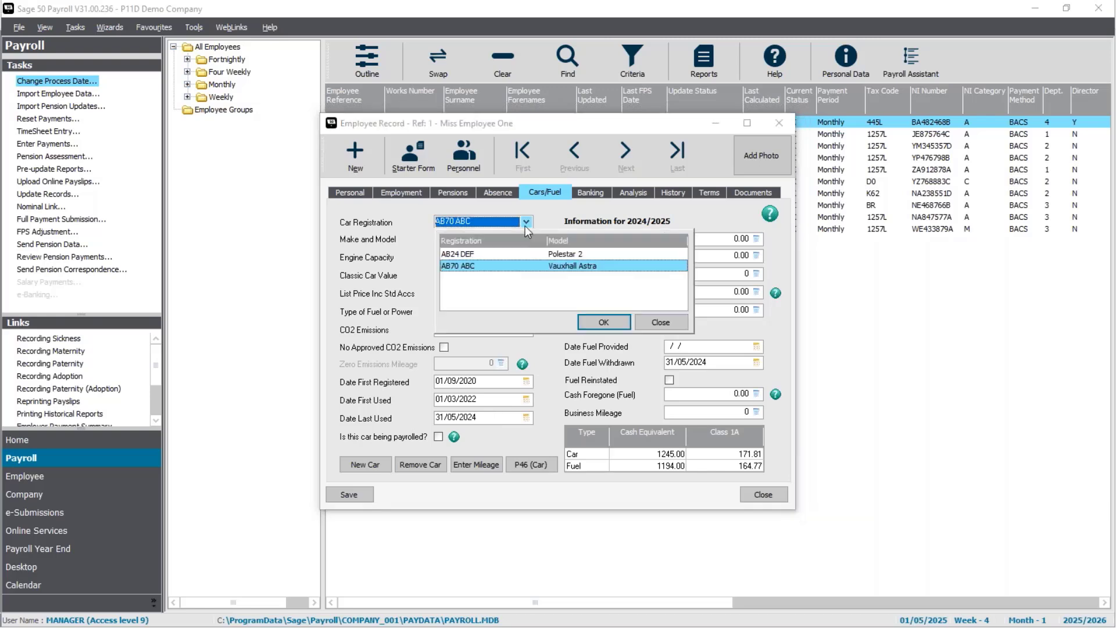
click(544, 255)
click(610, 323)
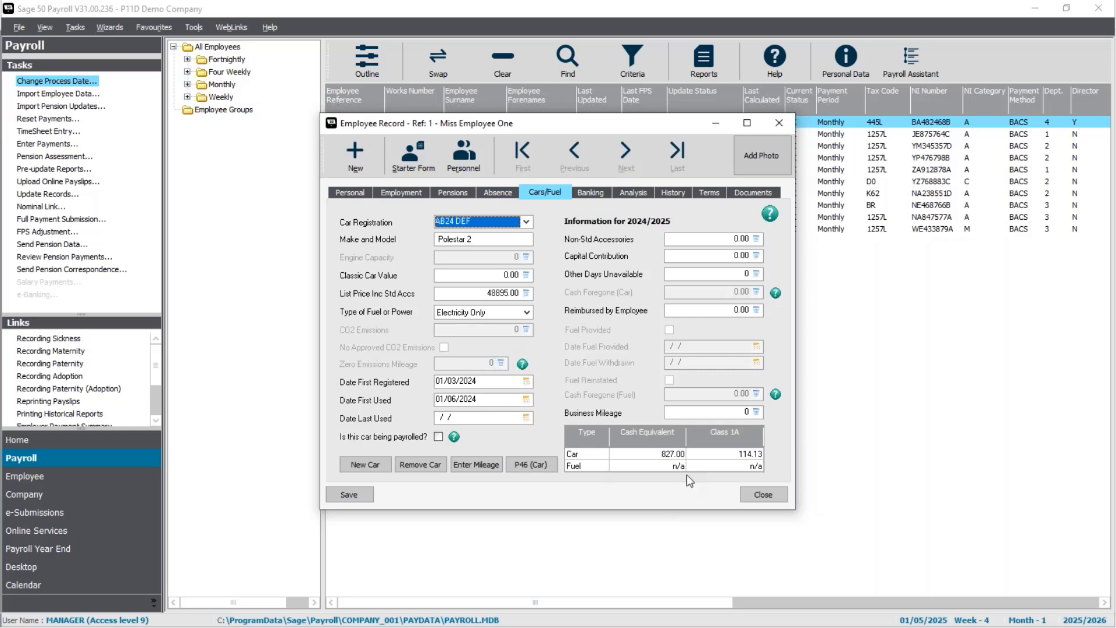
click(763, 495)
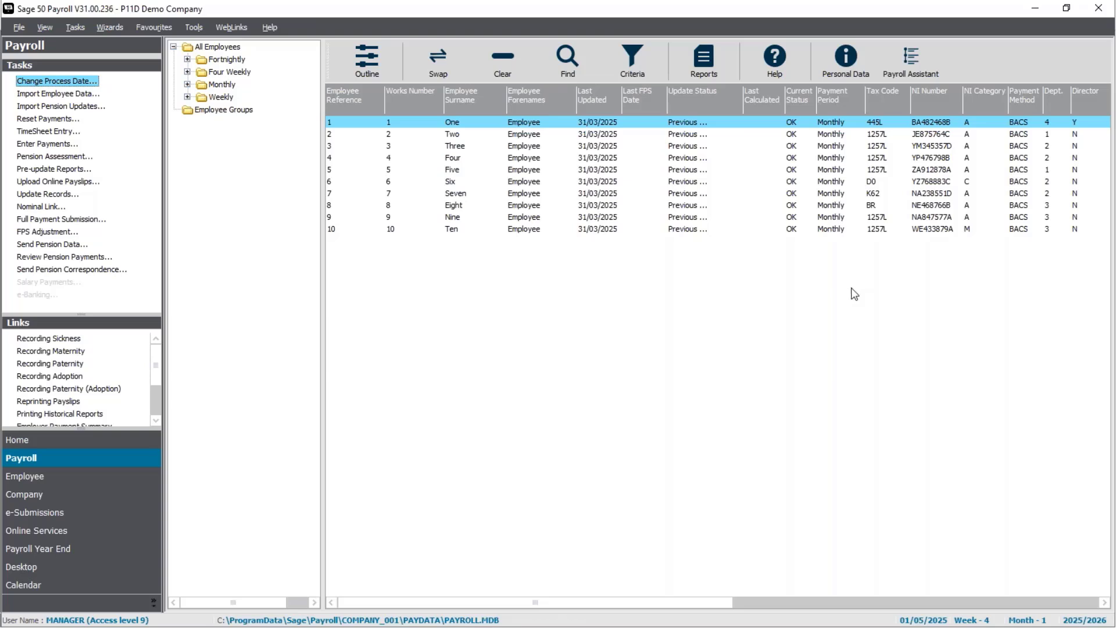
Close Sage 50 Payroll and clear the employee selection in Sage 50 P11D.
click(1096, 17)
click(520, 371)
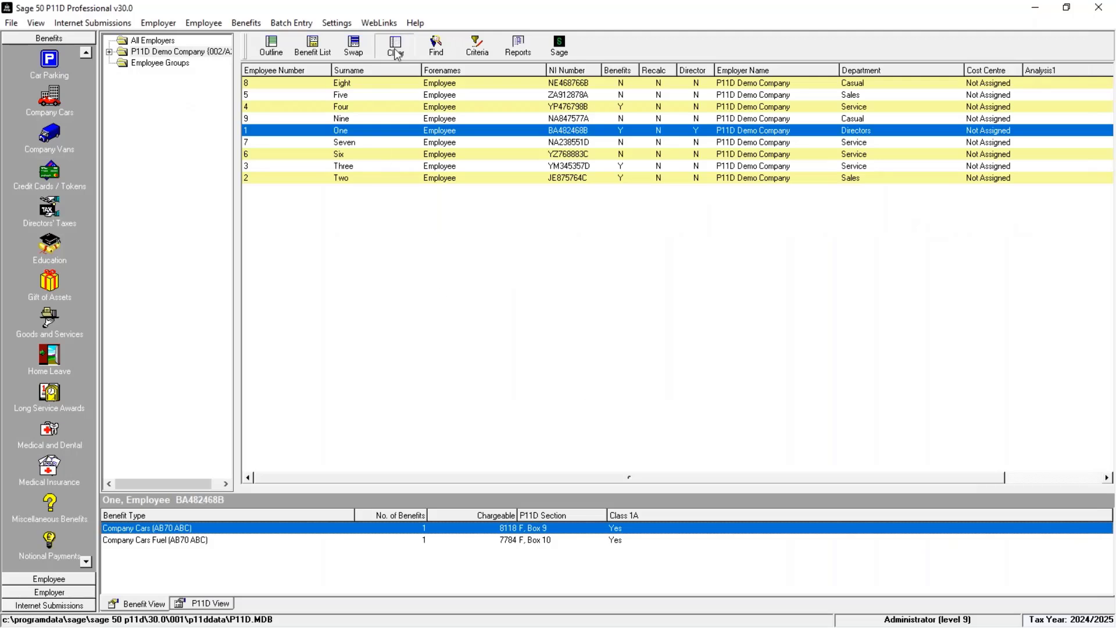
click(395, 47)
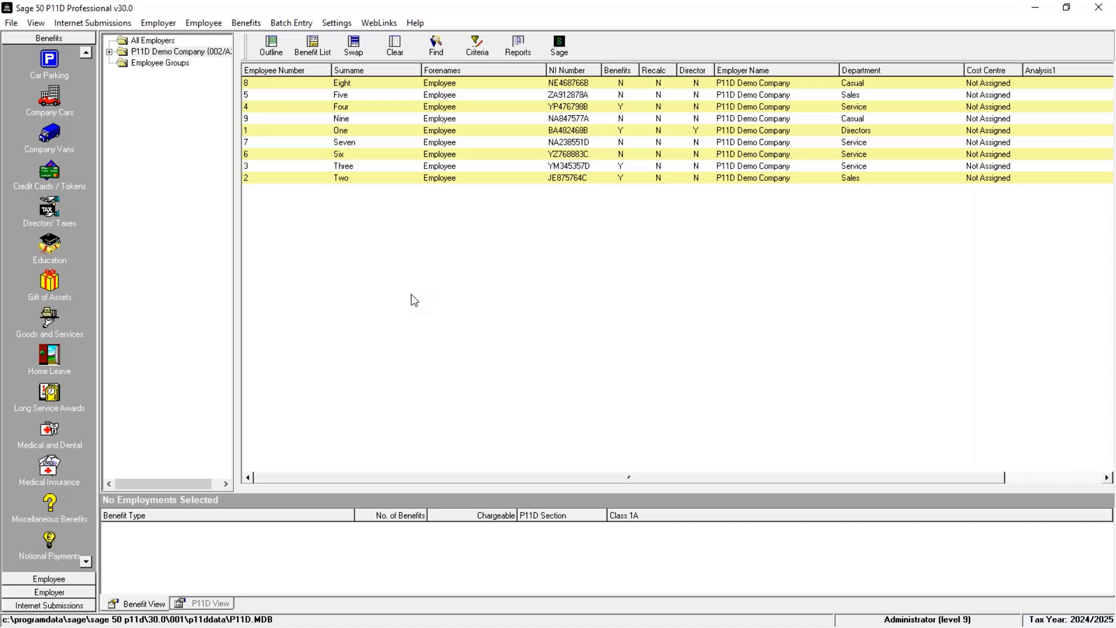
Start the Sage Payroll data import wizard and choose to specify the data path instead of searching drives.
click(13, 23)
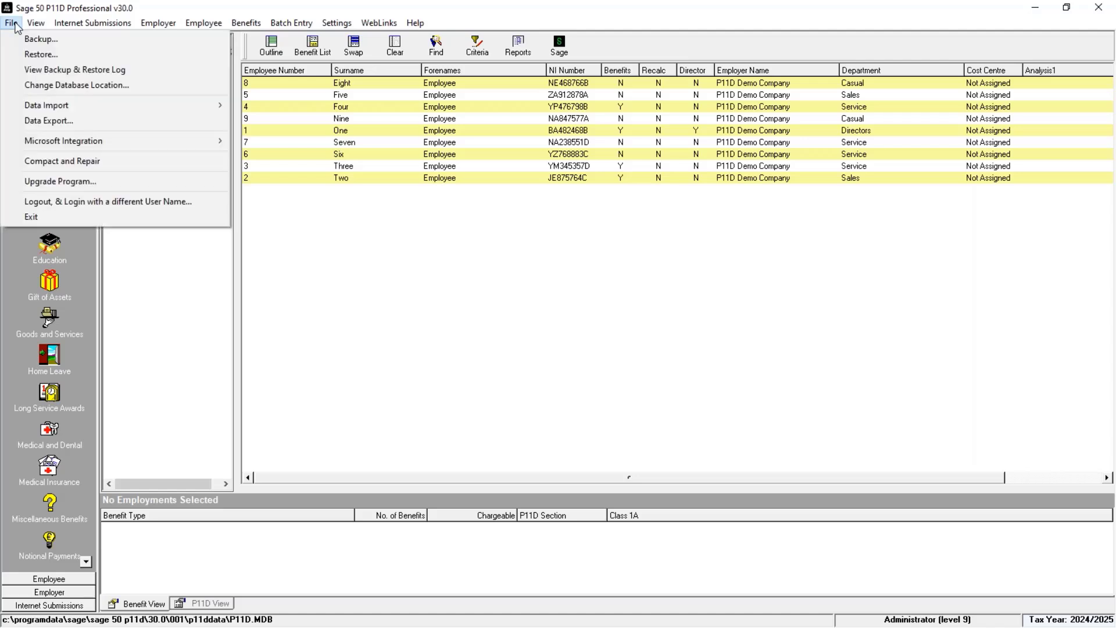
mouse_move(93, 111)
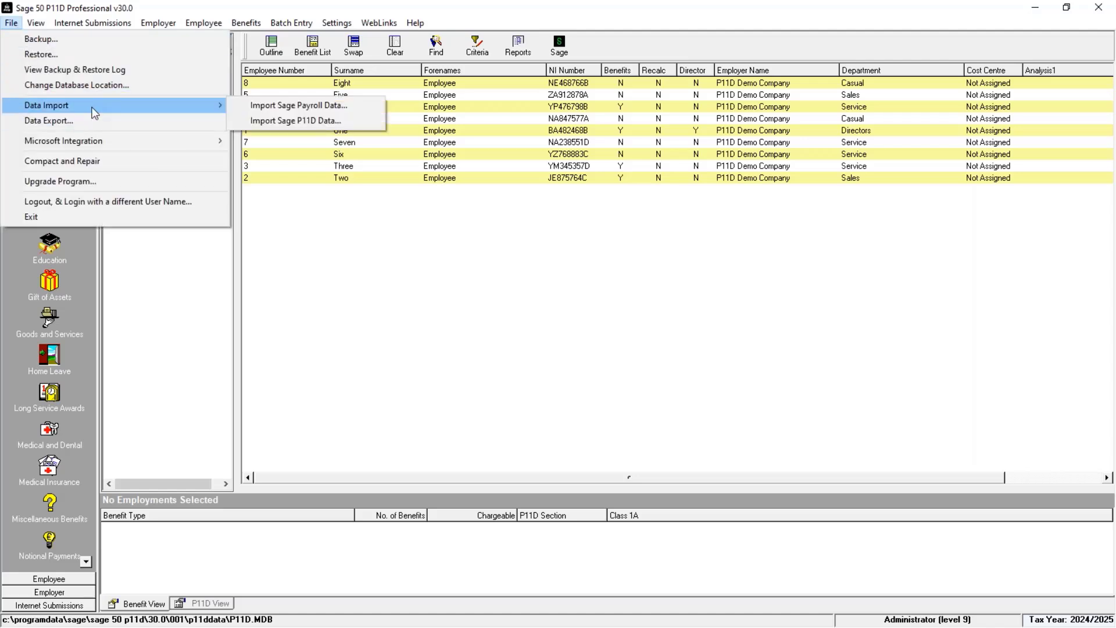
click(334, 109)
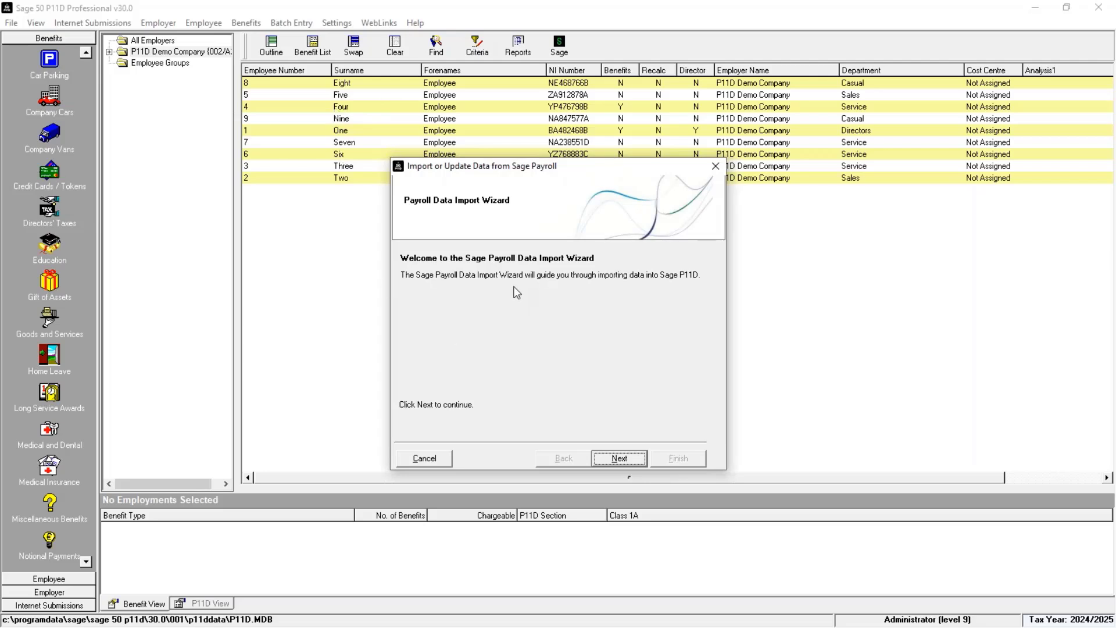
click(617, 459)
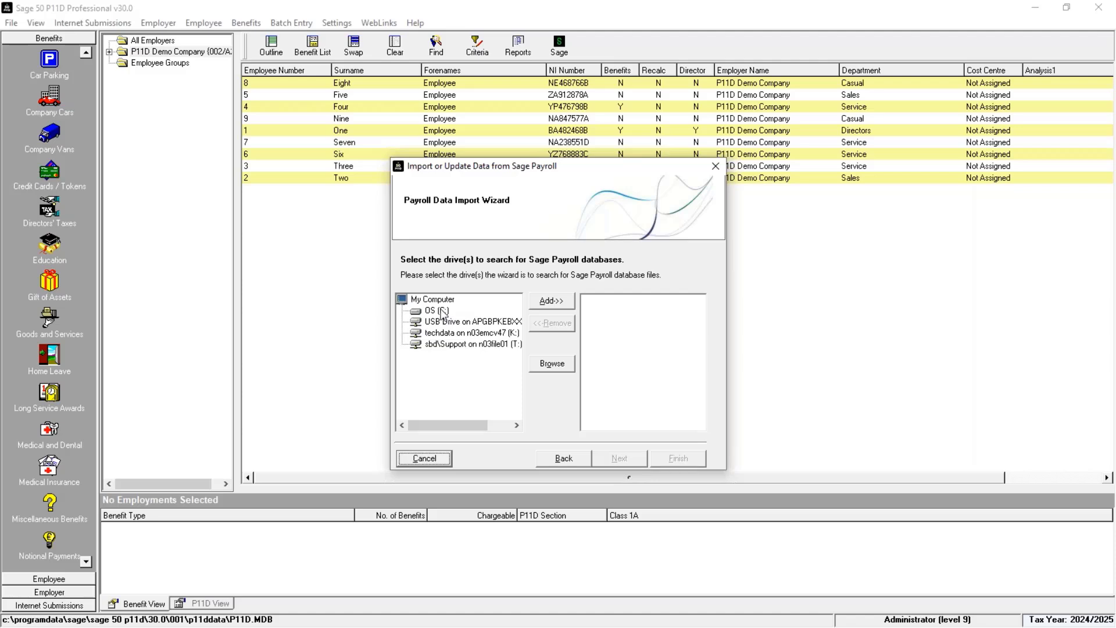
click(551, 363)
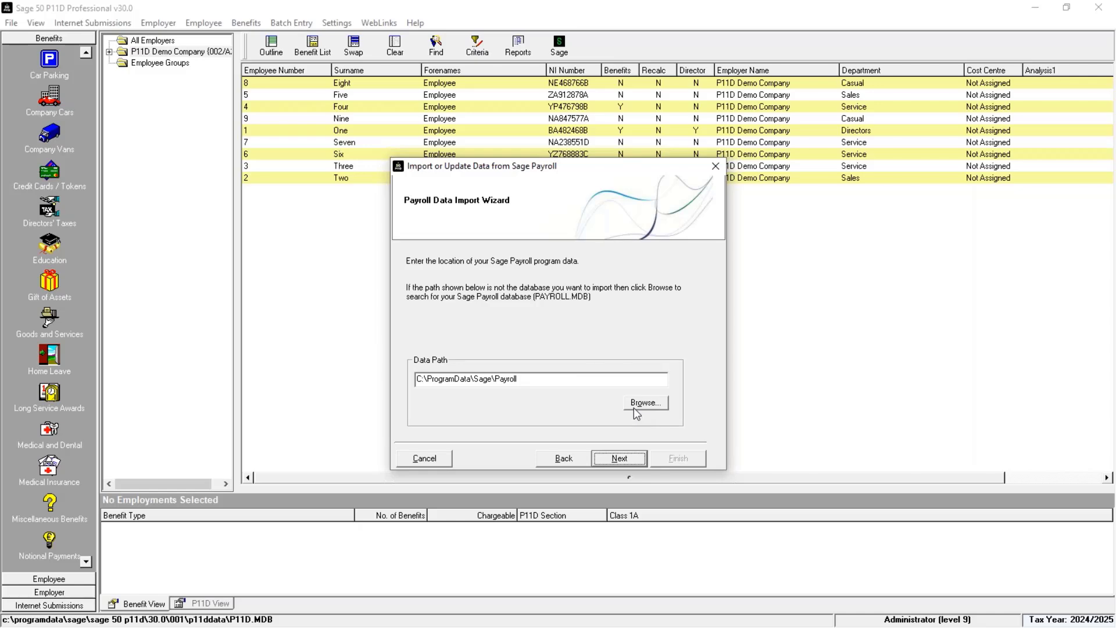
Set the data path to PAYROLL.MDB in the COMPANY_001 PAYDATA folder and choose P11D Demo Company as the company to import.
click(654, 401)
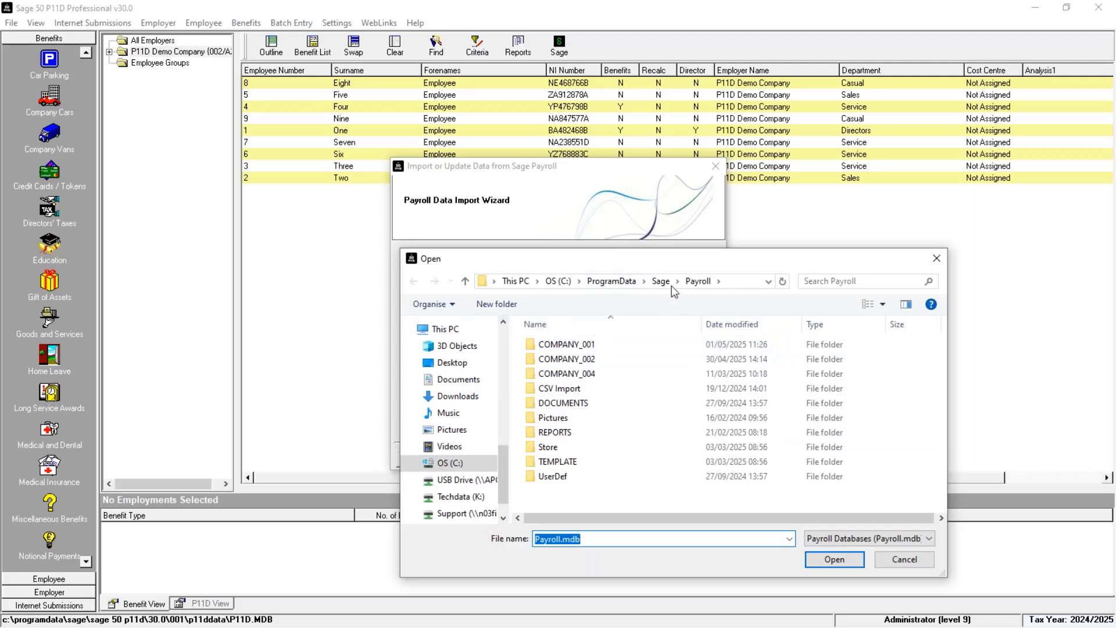
double_click(582, 345)
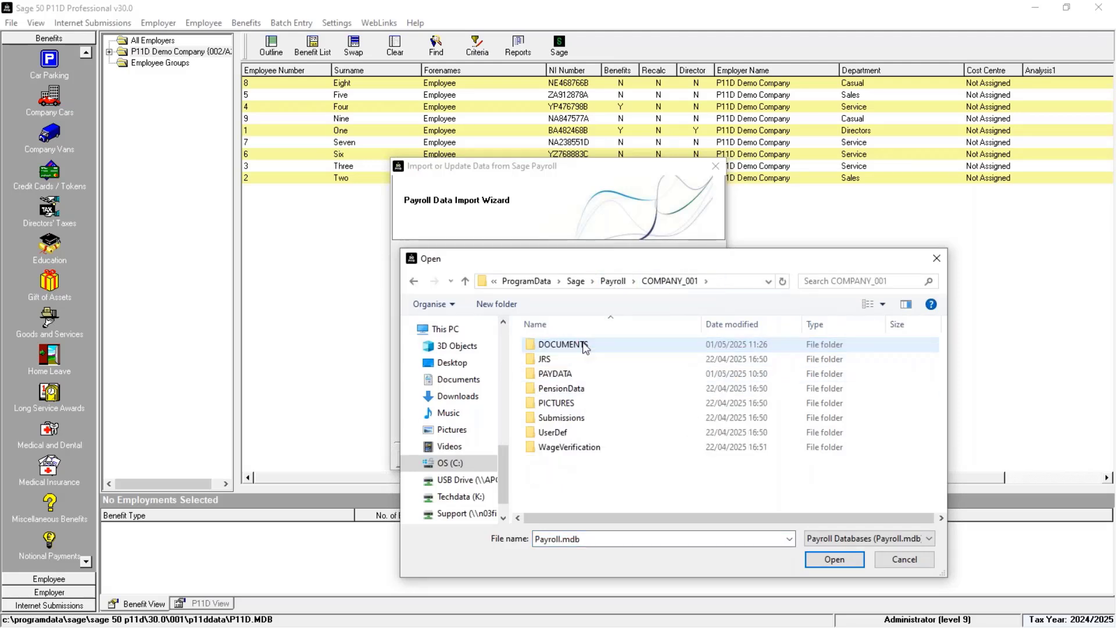
double_click(566, 375)
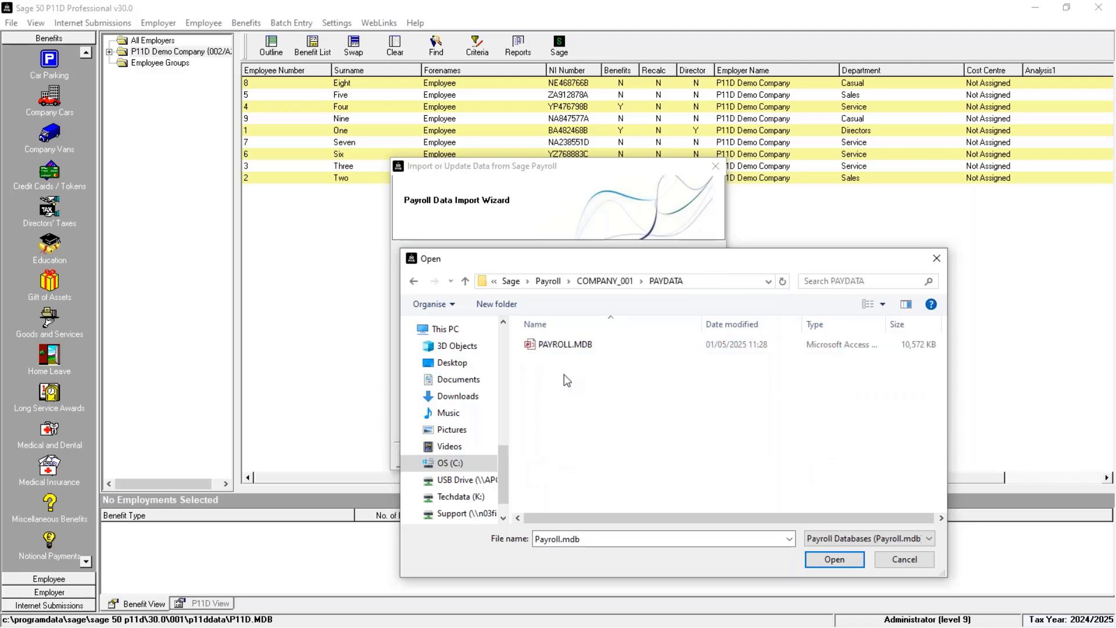
click(575, 346)
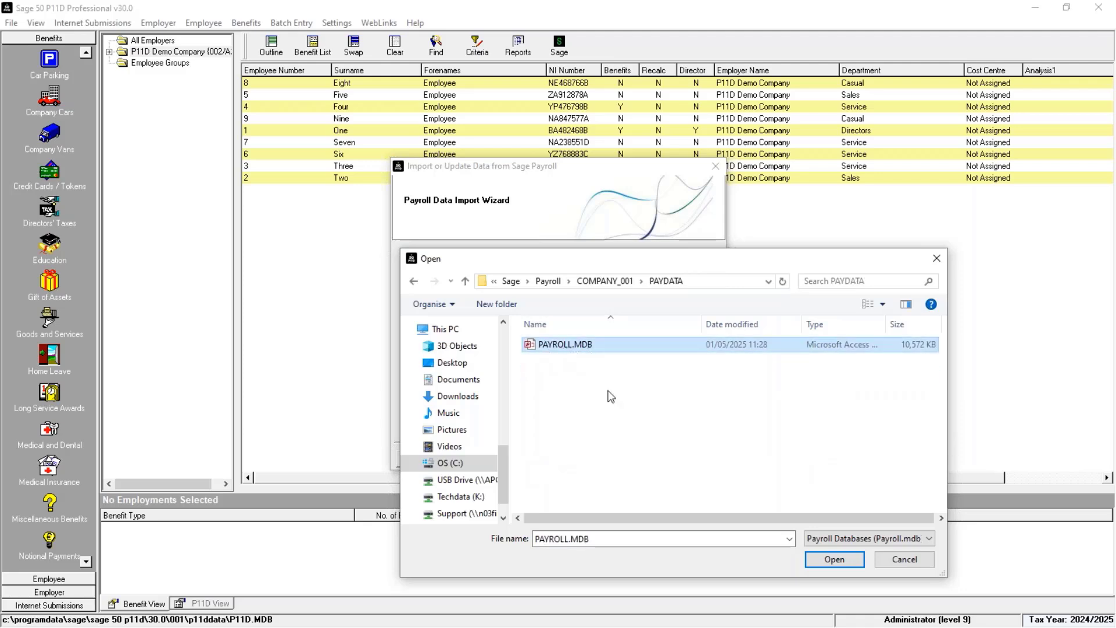
click(834, 559)
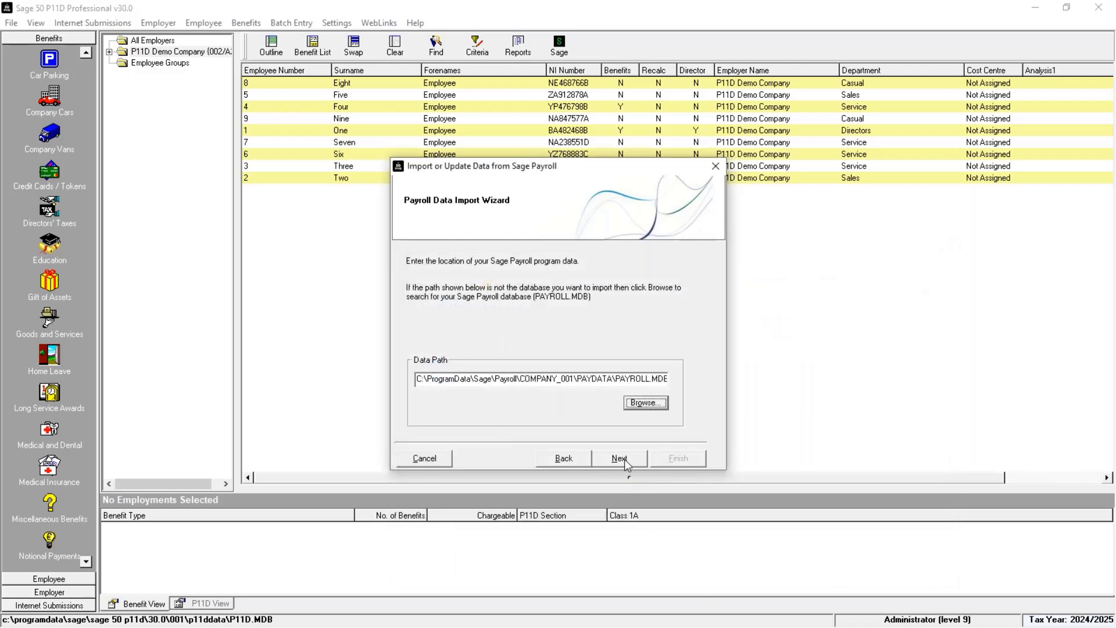
click(620, 458)
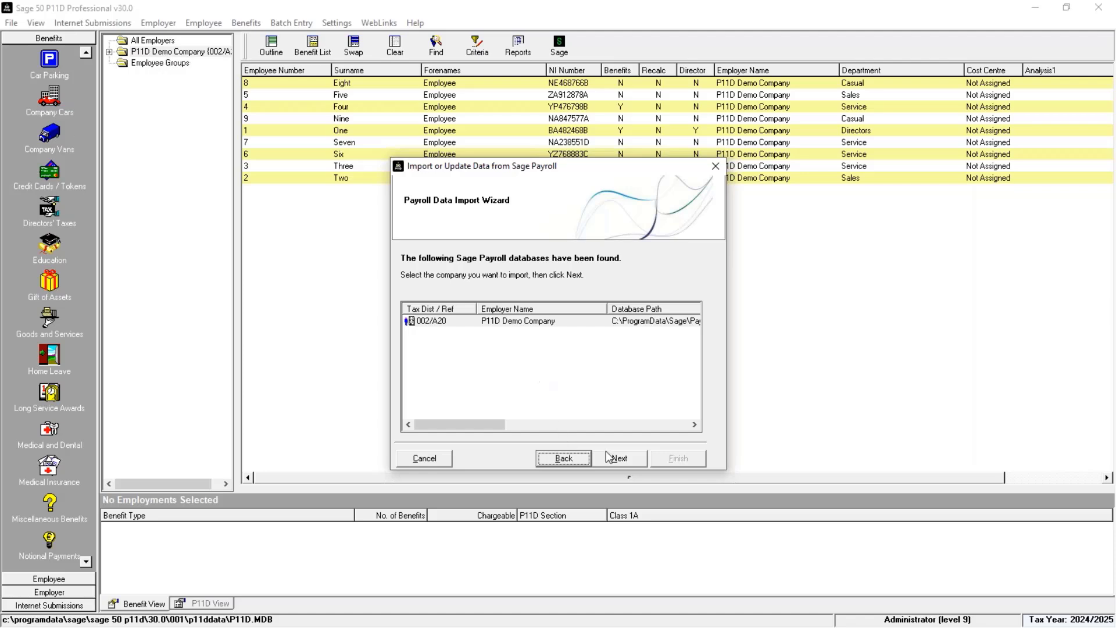
click(611, 322)
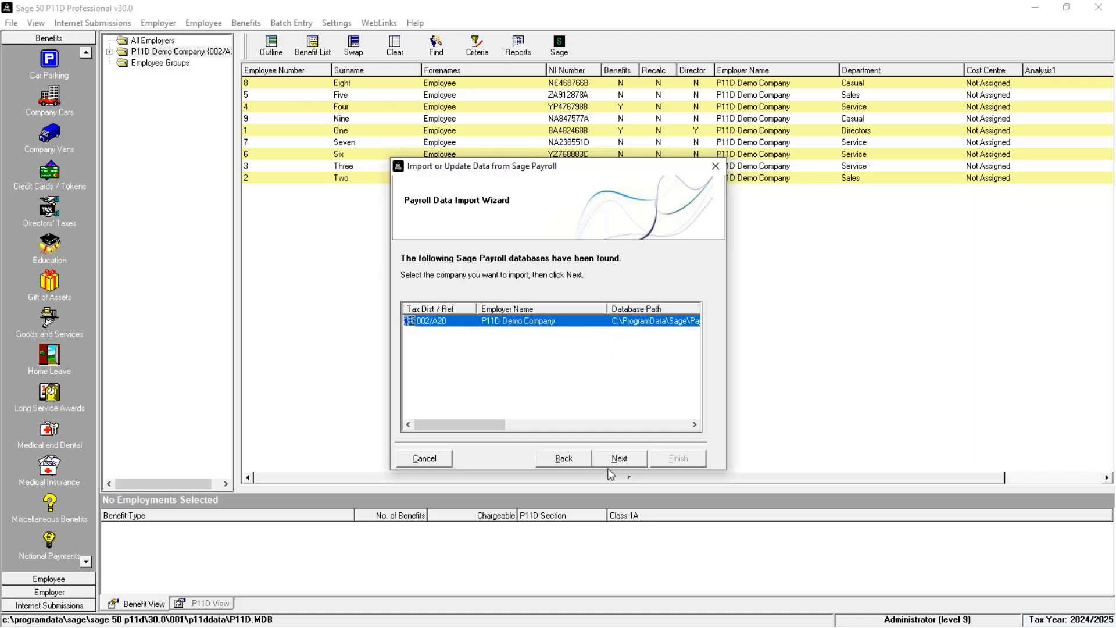
click(617, 459)
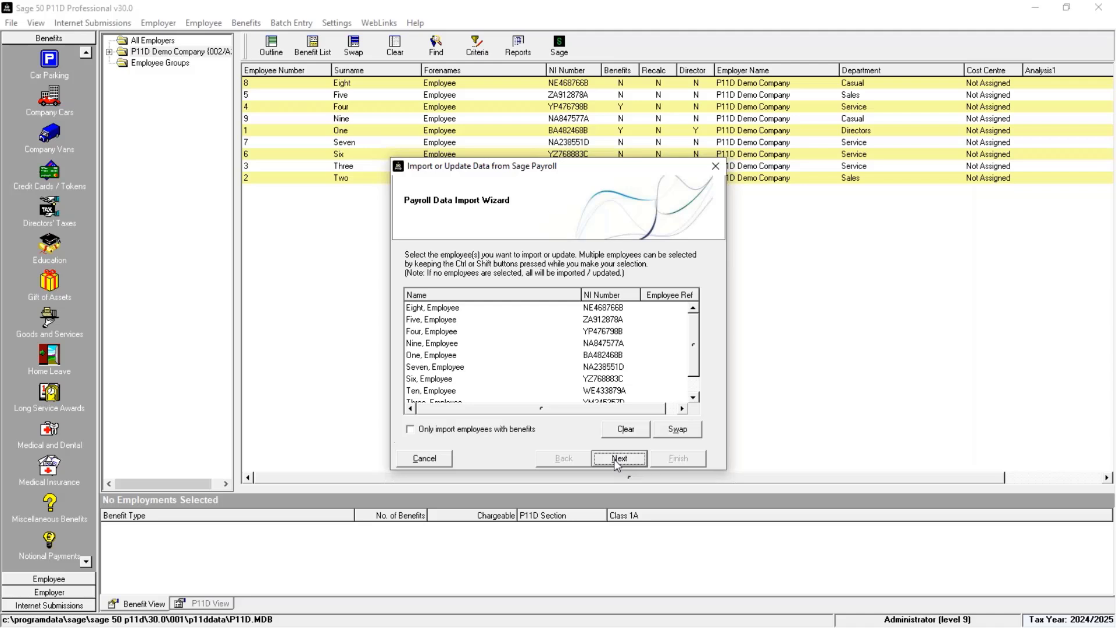
click(440, 310)
ctrl+click(431, 344)
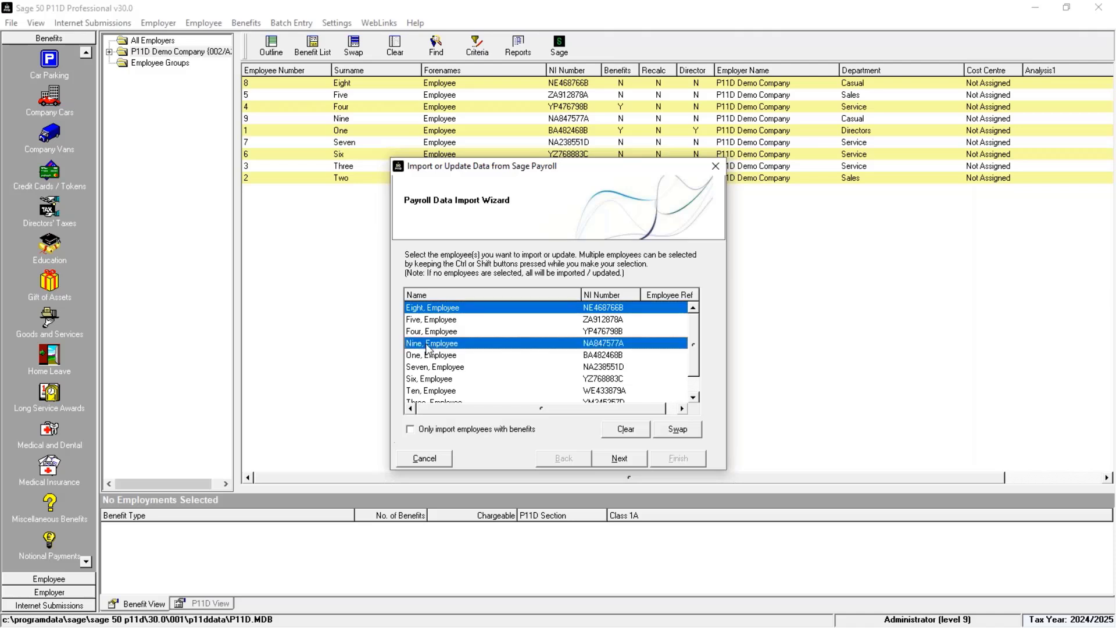
ctrl+click(437, 392)
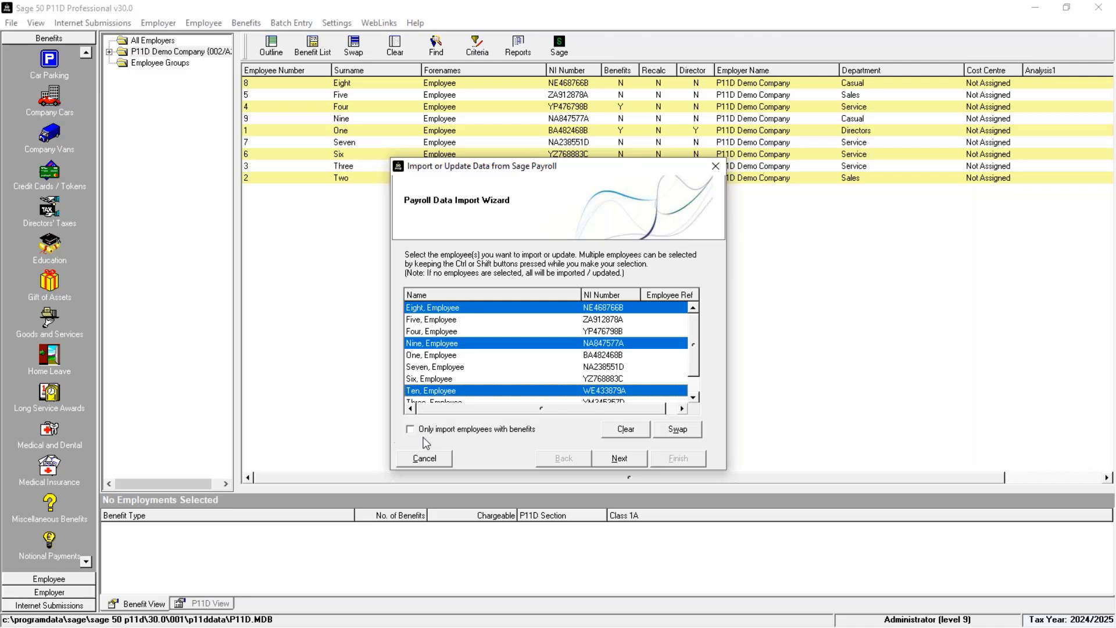
click(626, 430)
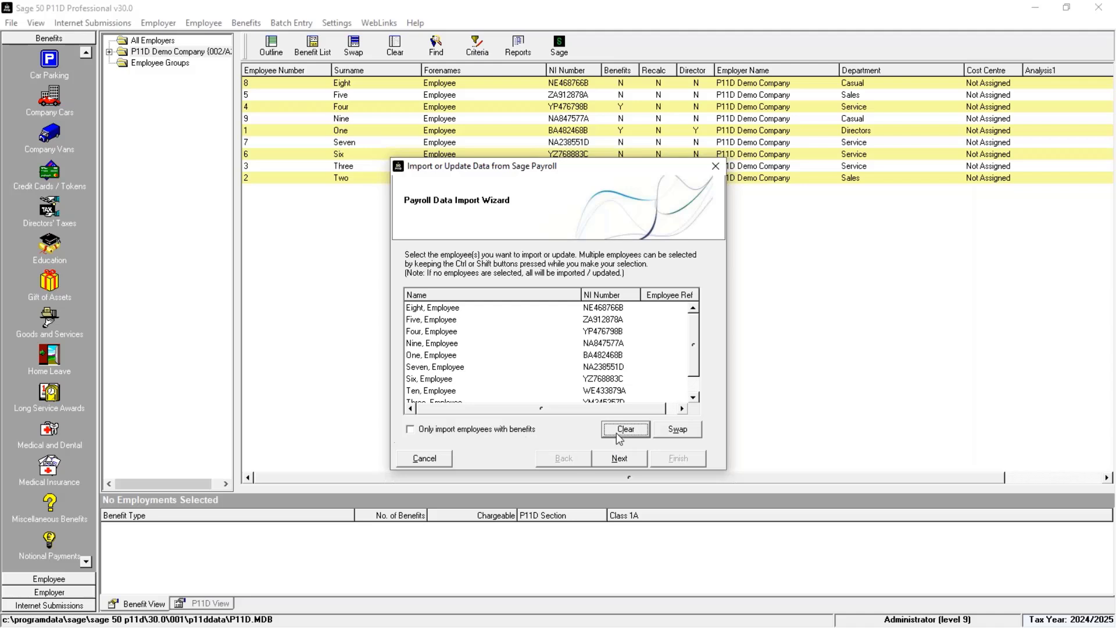
Import all employees, agree to update the existing employer, and finish the wizard with the import log shown.
click(616, 462)
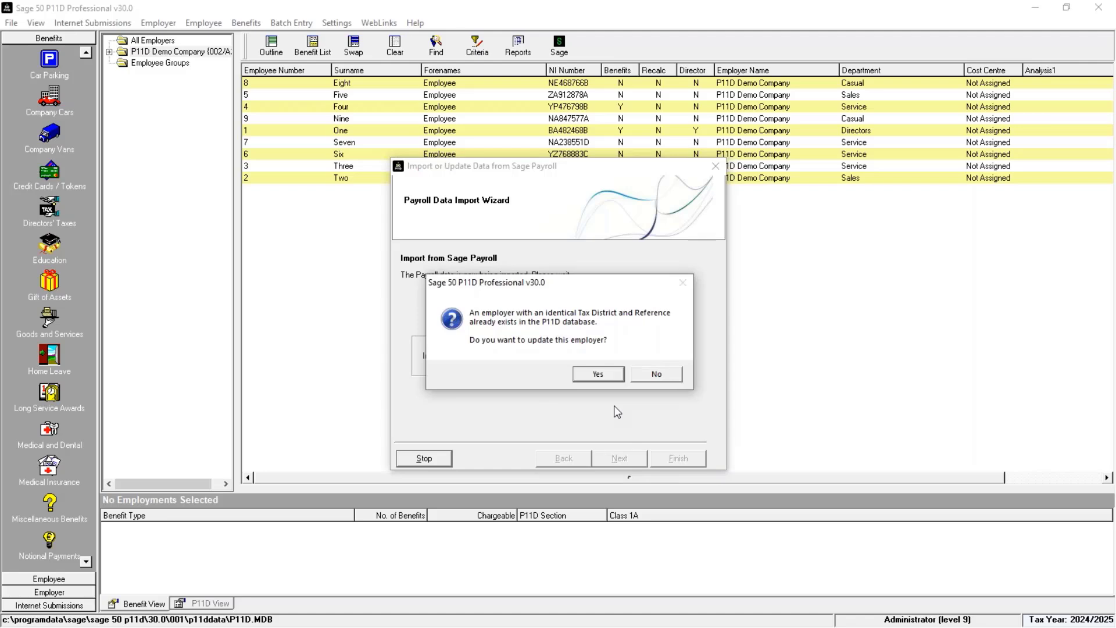
click(595, 383)
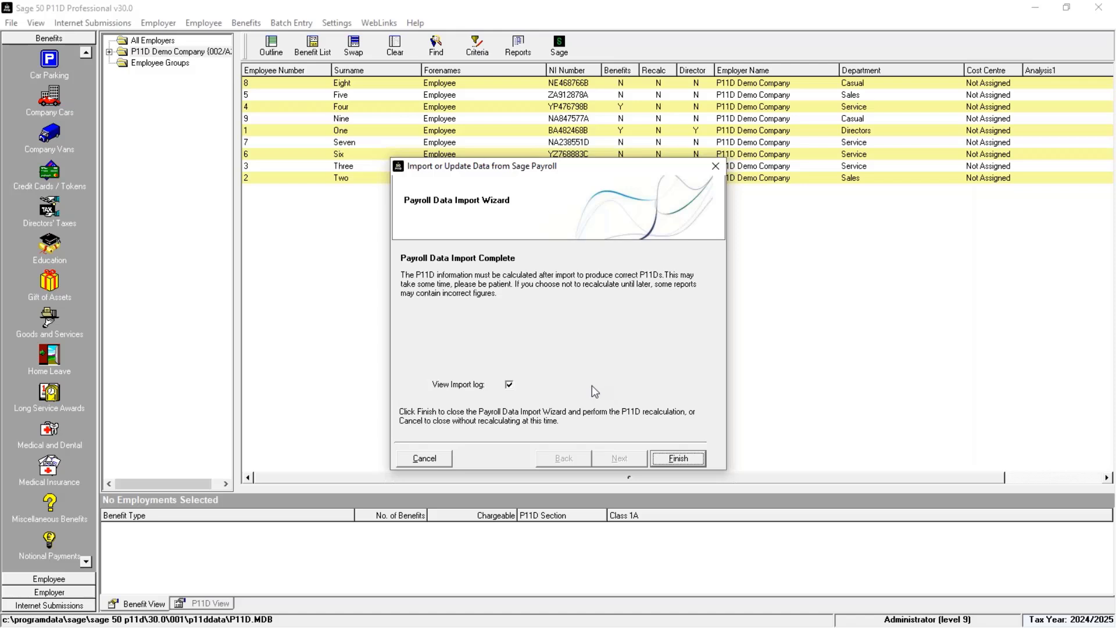
click(691, 463)
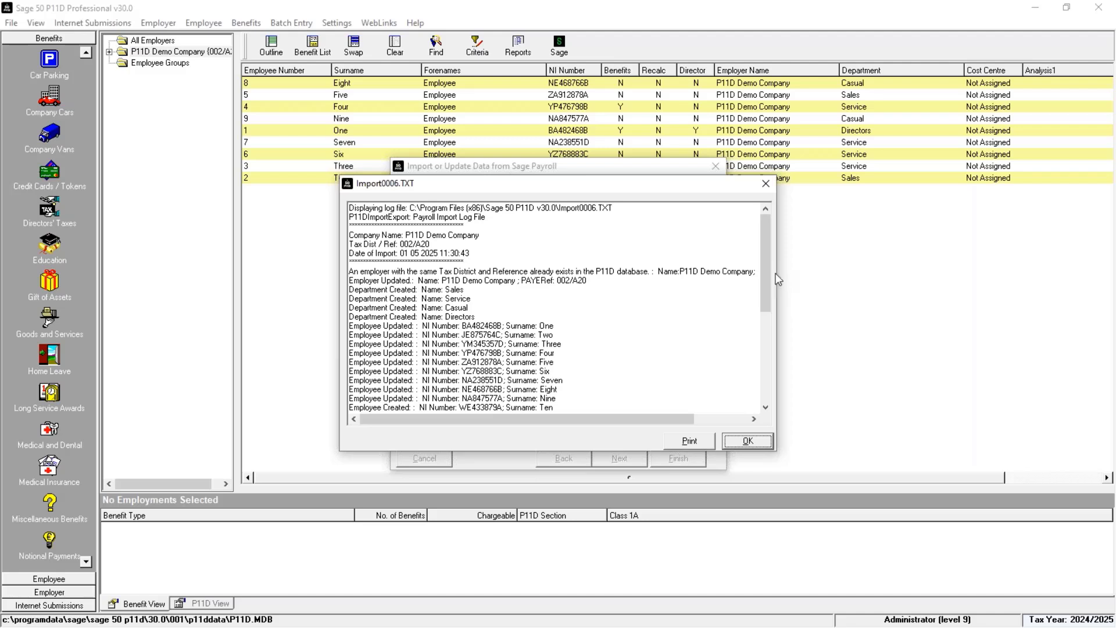
Examine the import log for created and updated employees and cars, read its import summary, and close the log.
scroll(509, 352, down, 1)
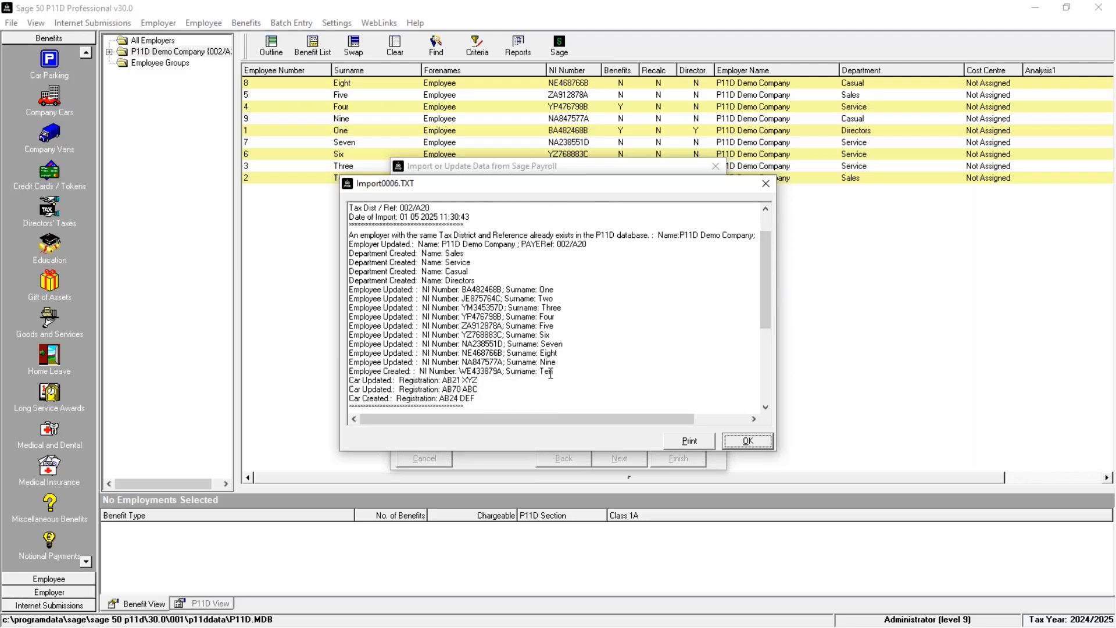
drag(554, 372, 349, 370)
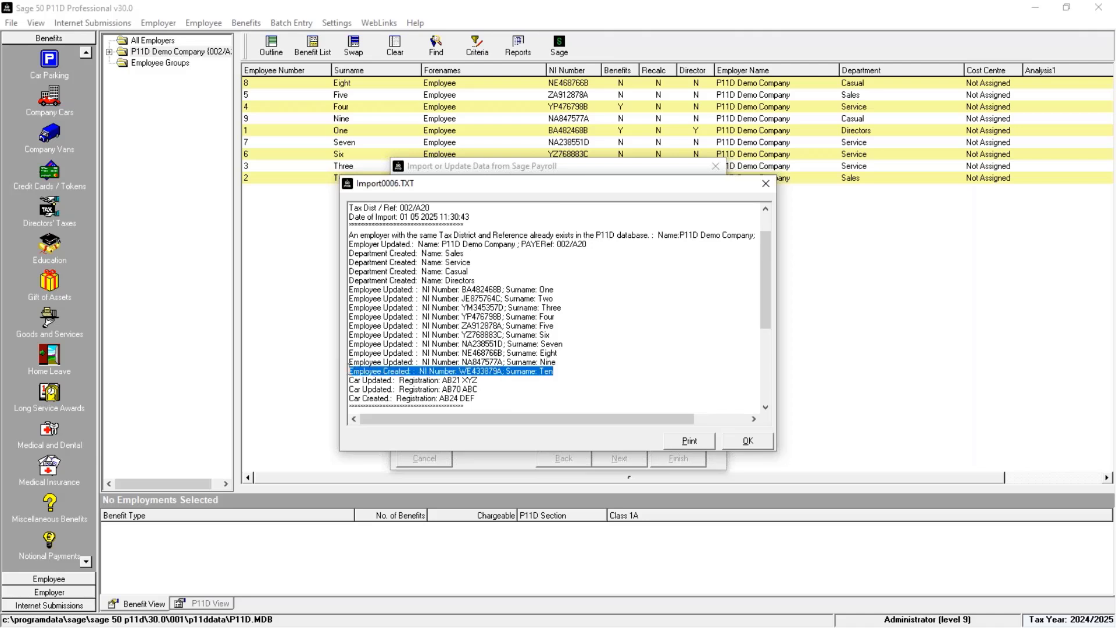
drag(476, 398, 348, 399)
click(764, 407)
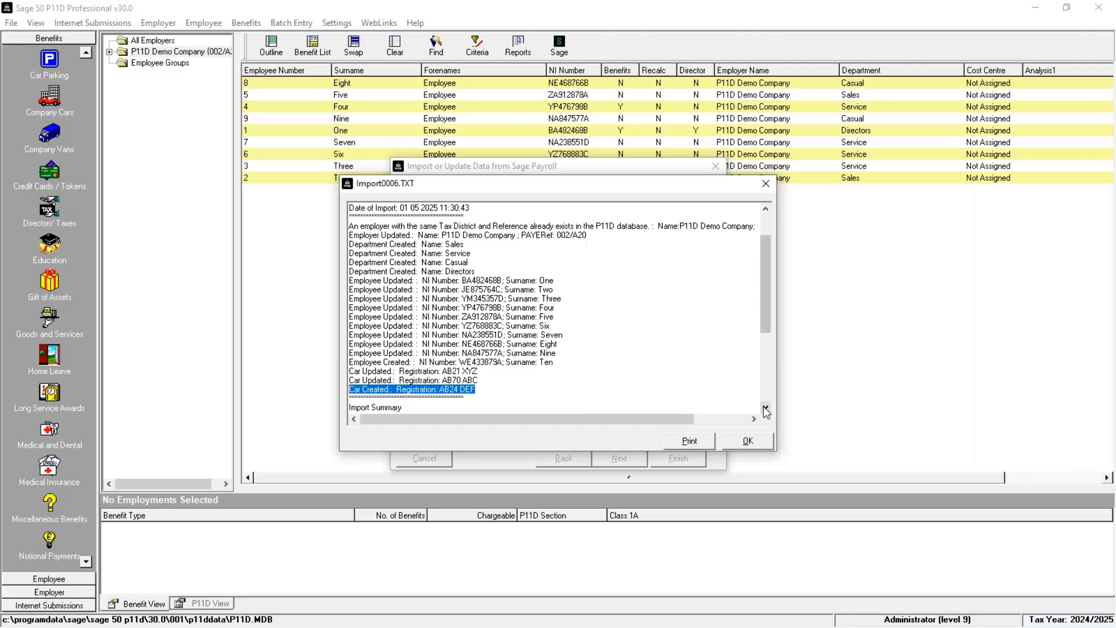
click(764, 407)
click(764, 408)
click(764, 407)
click(764, 407)
click(764, 408)
double_click(764, 407)
click(764, 407)
click(764, 408)
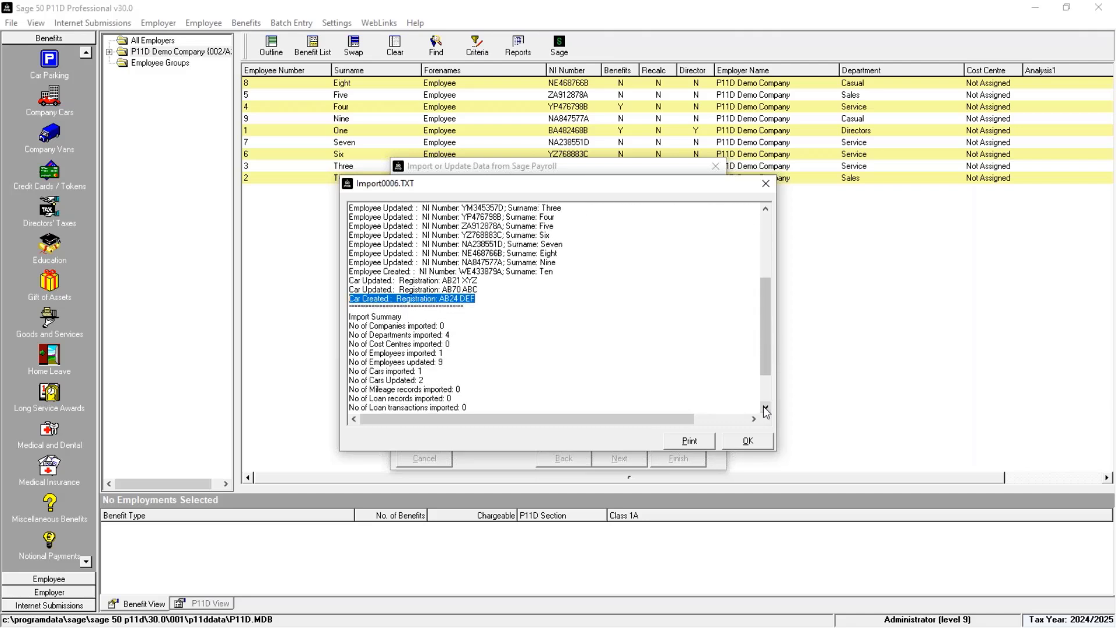
click(764, 407)
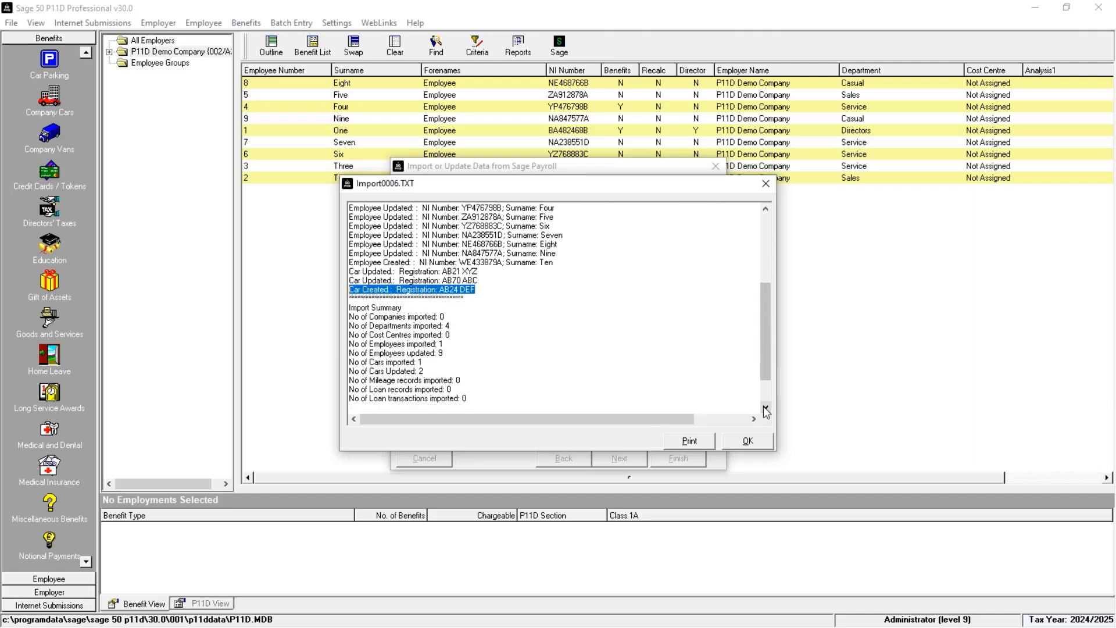
click(759, 443)
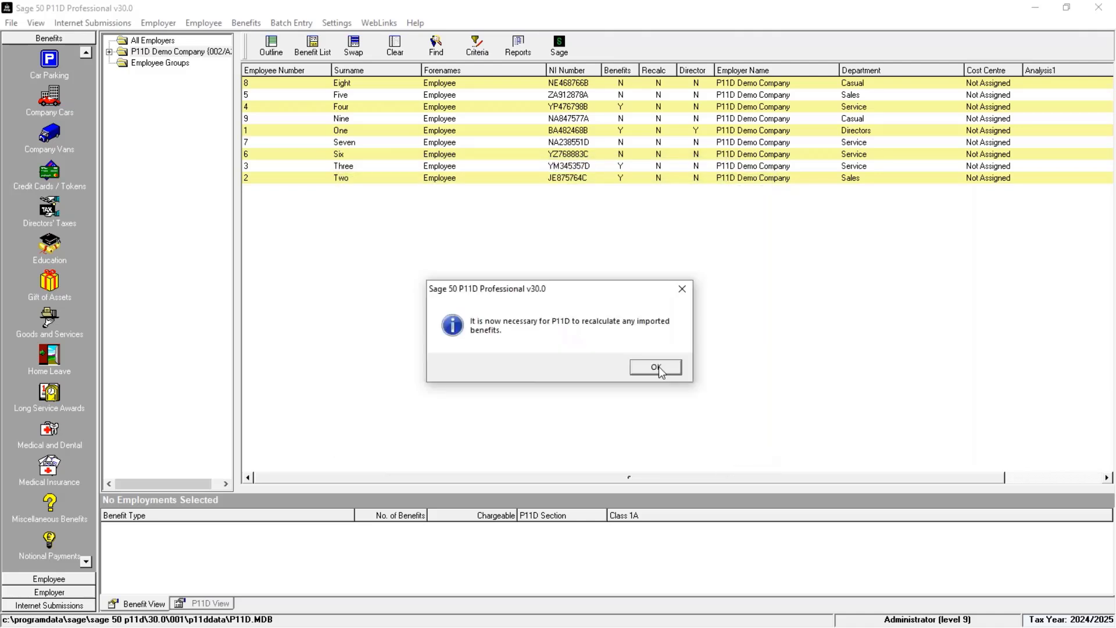
Recalculate the imported benefits and decline importing more payroll data.
click(657, 366)
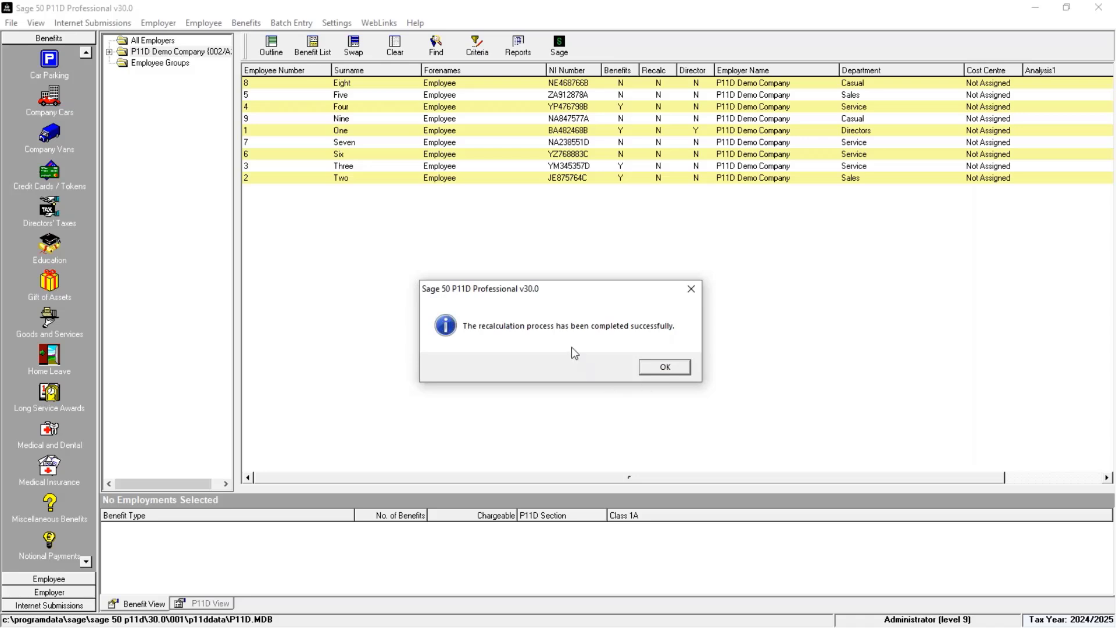
click(680, 372)
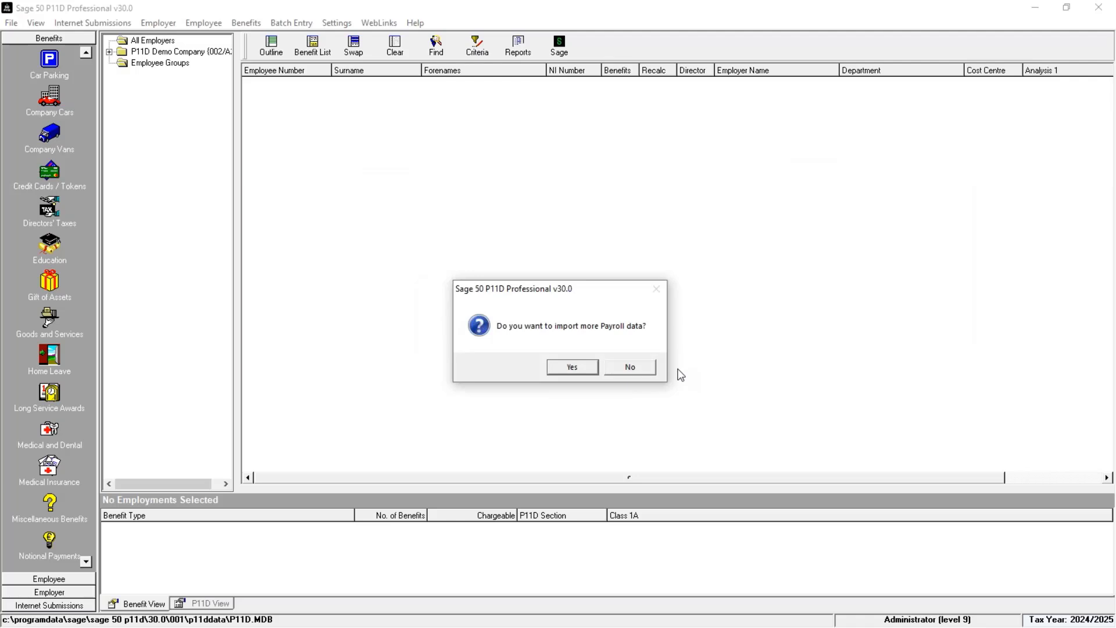
click(641, 368)
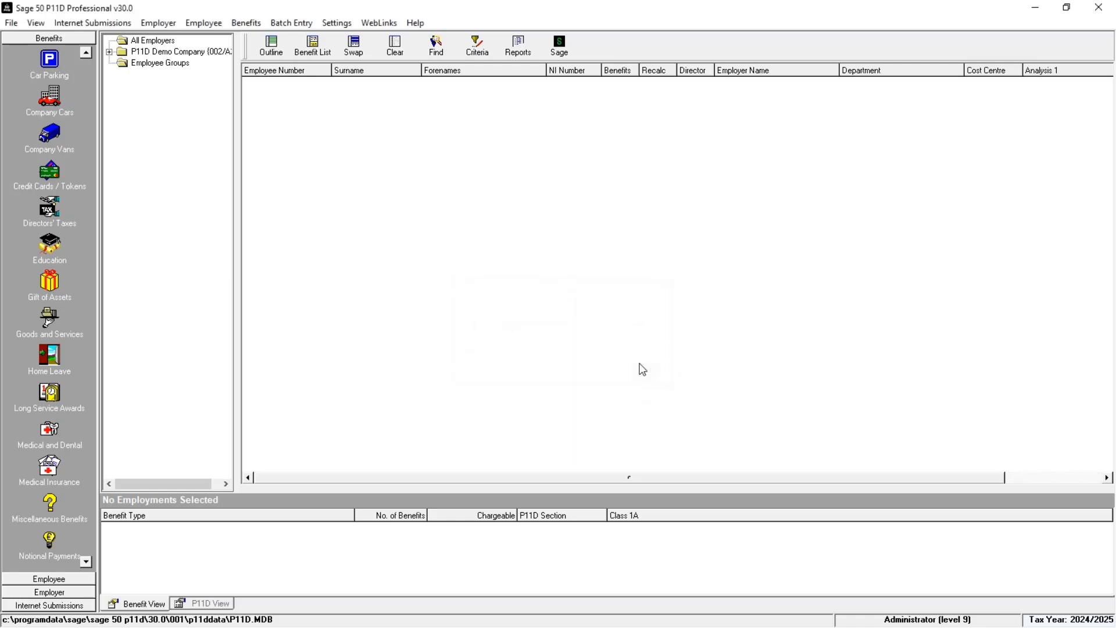
List P11D Demo Company's employees, check the Personal and Employment details in employee 10's record, and close it.
click(154, 52)
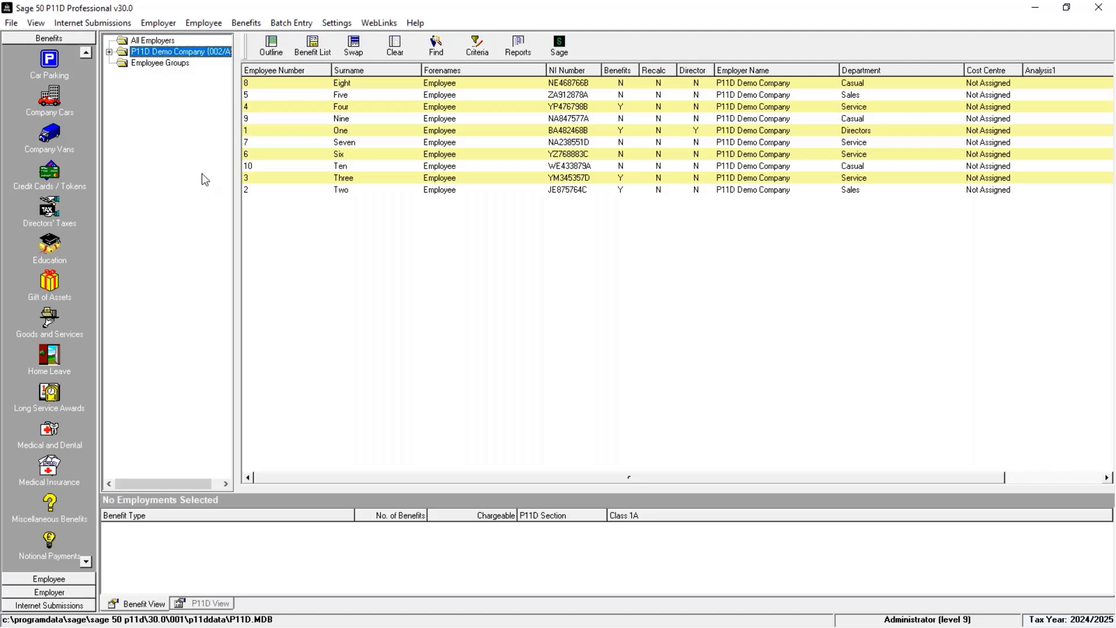
double_click(354, 167)
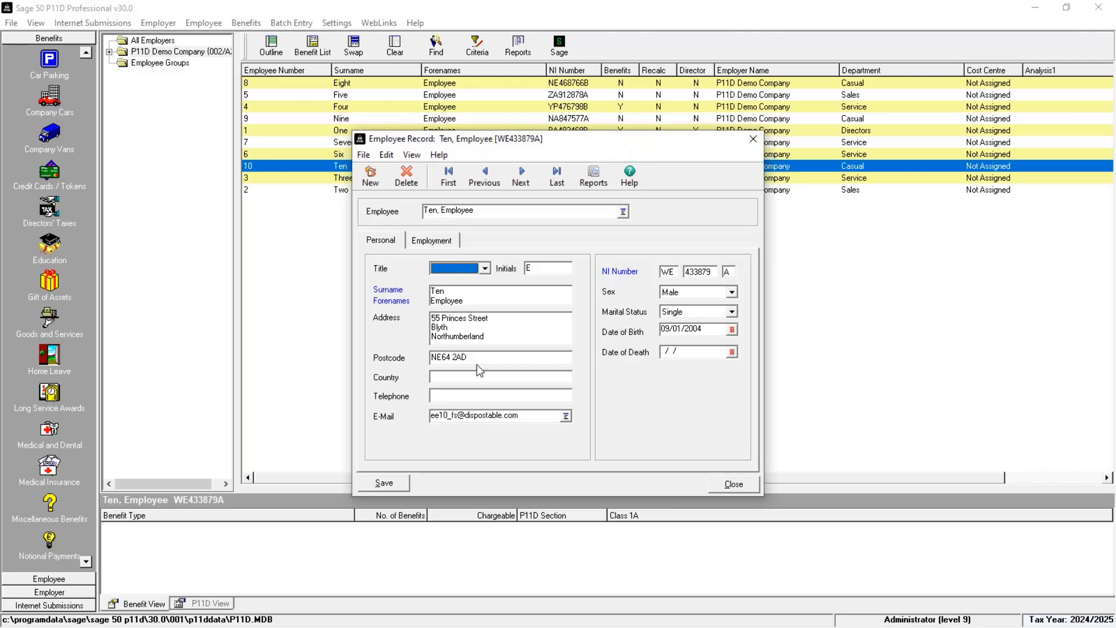
click(444, 243)
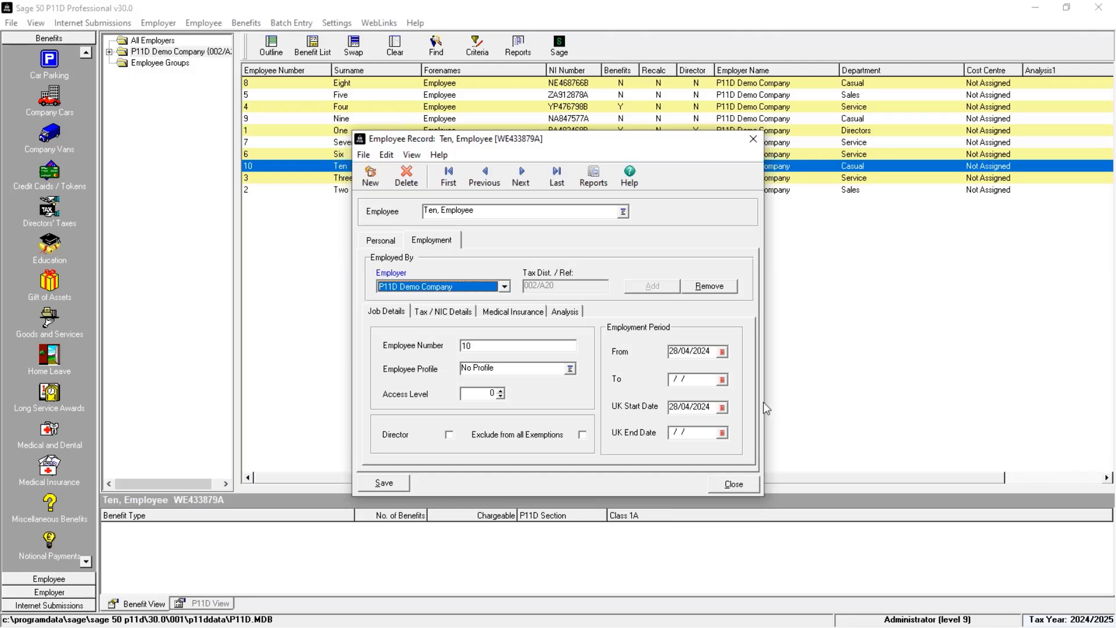
click(734, 484)
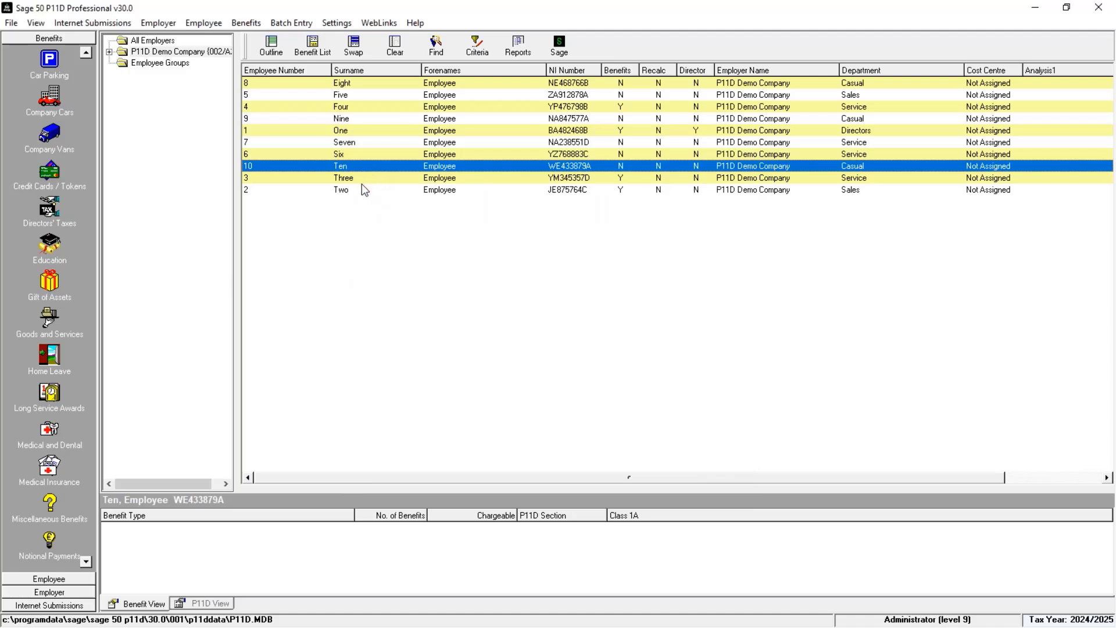
Open the Polestar 2 company car record among employee 1's benefits, check its vehicle details, and close it.
click(358, 134)
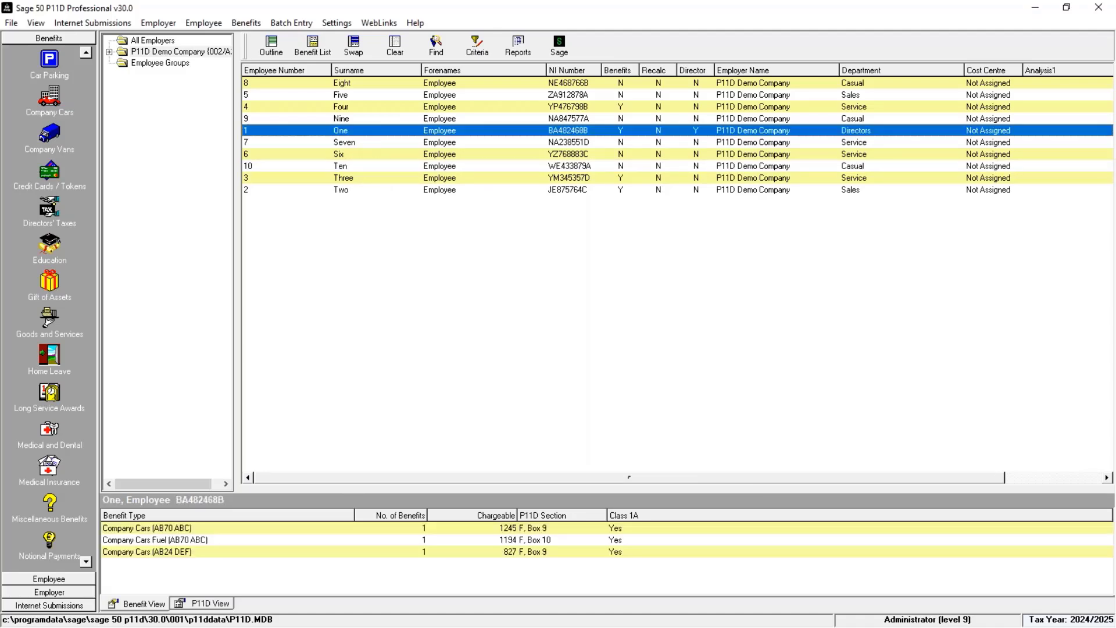
click(202, 553)
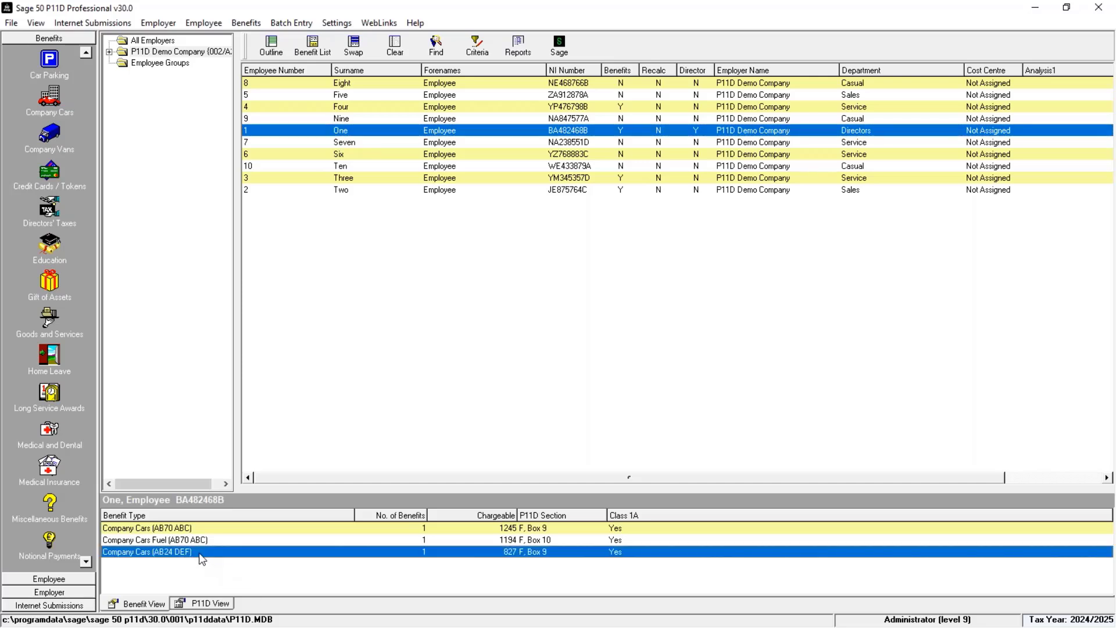
double_click(202, 553)
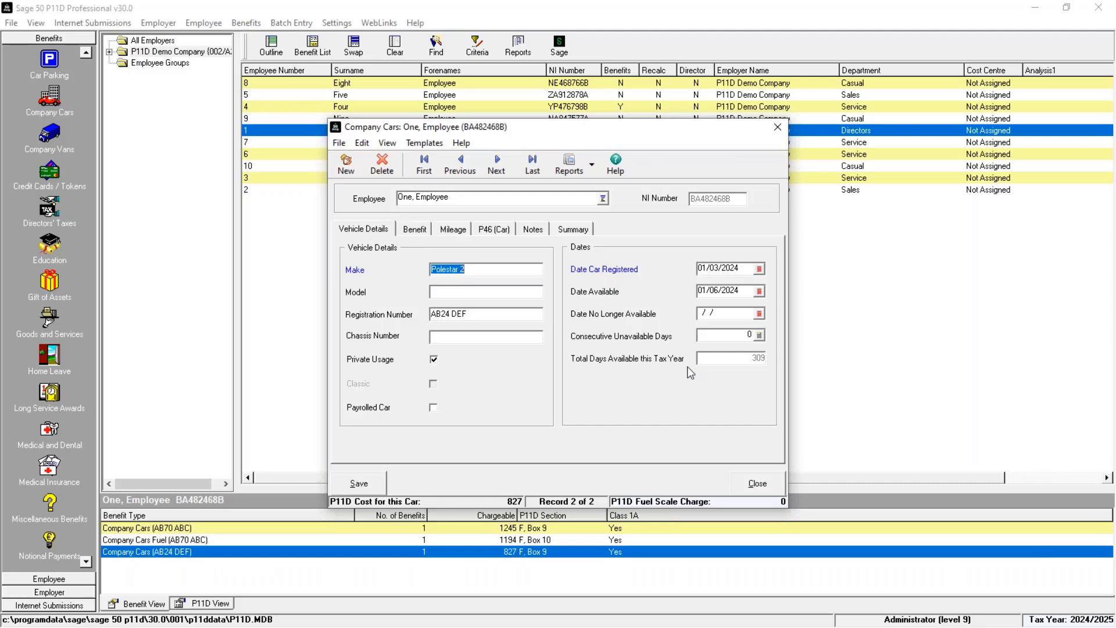
click(776, 487)
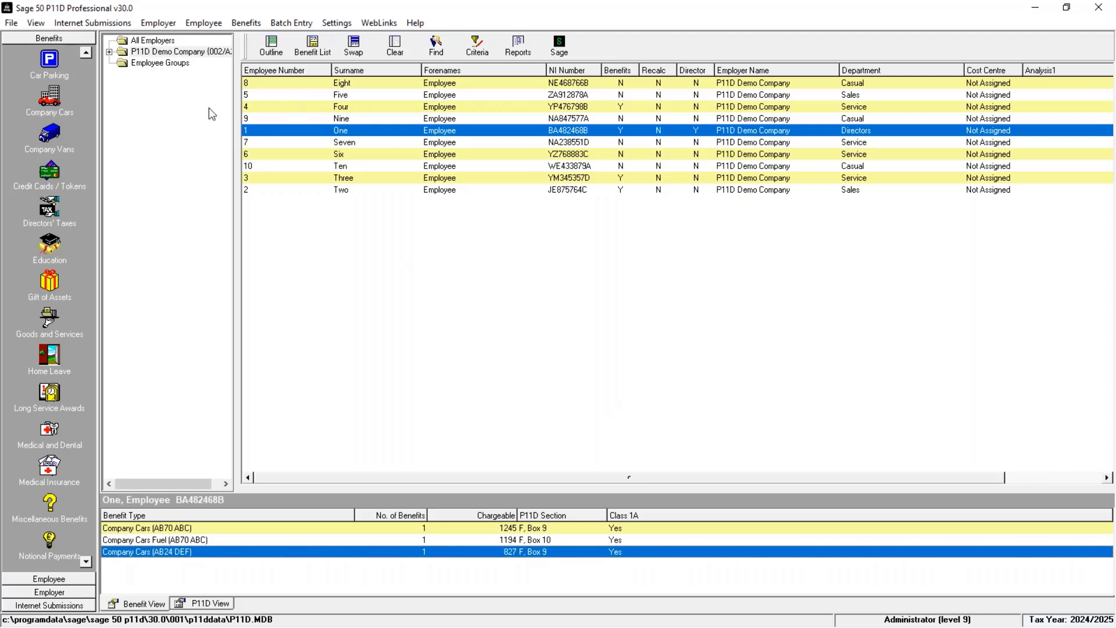
click(206, 23)
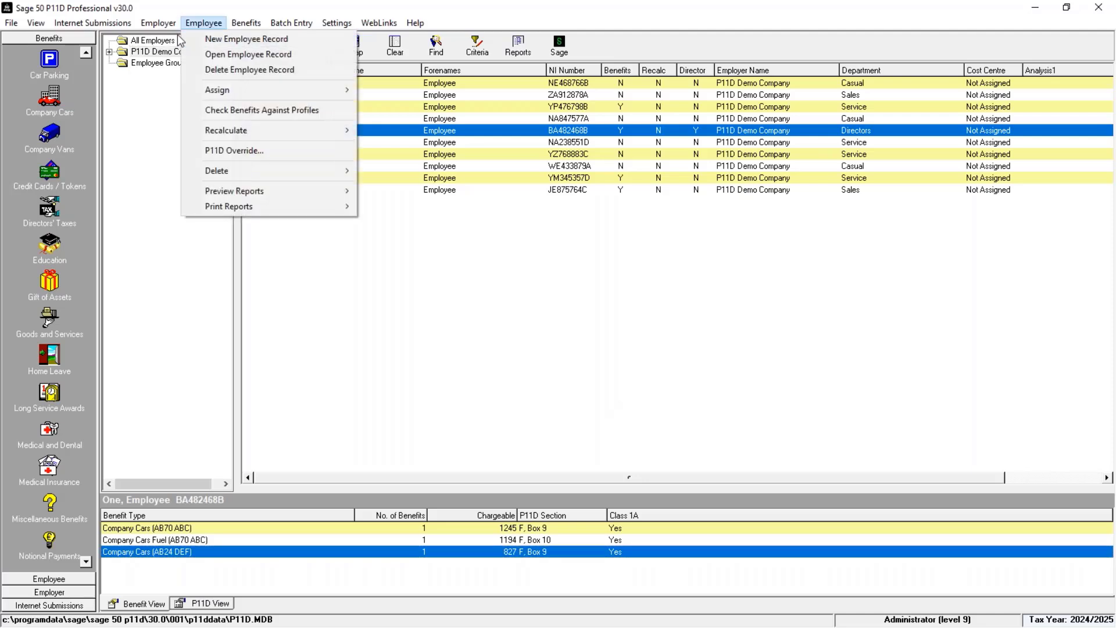
mouse_move(168, 24)
click(156, 316)
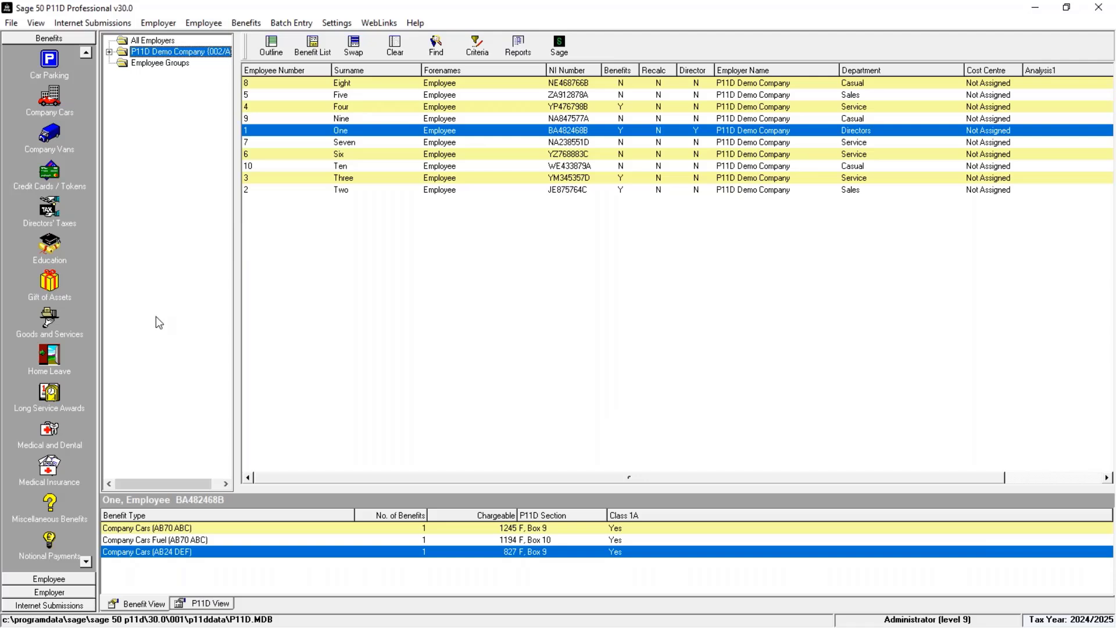
Clear the current employee selection and select employee 10.
click(395, 46)
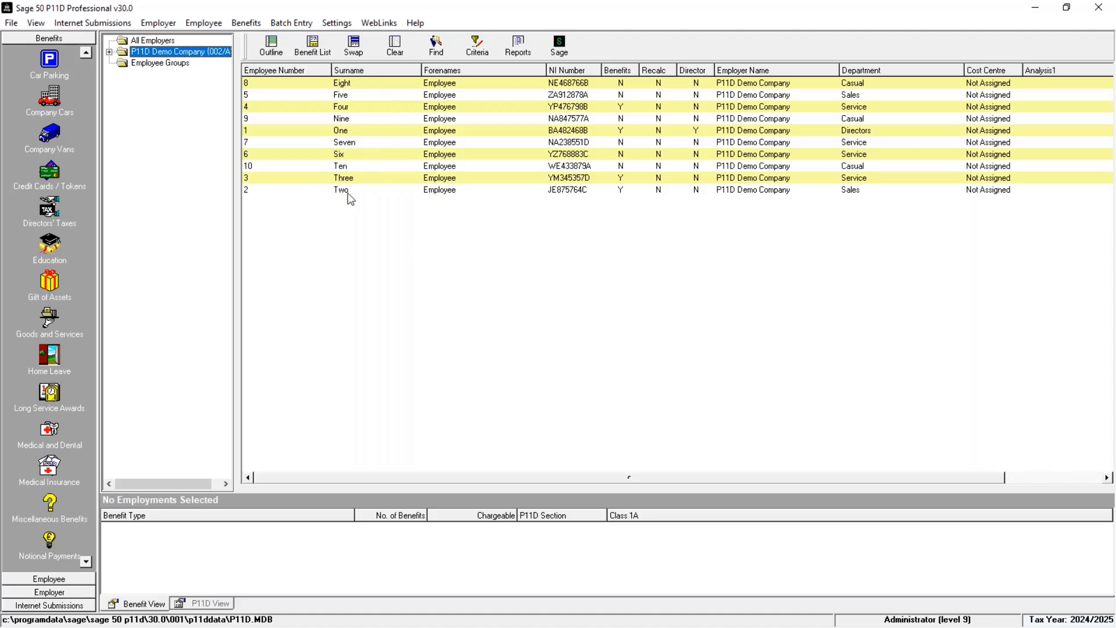
click(348, 167)
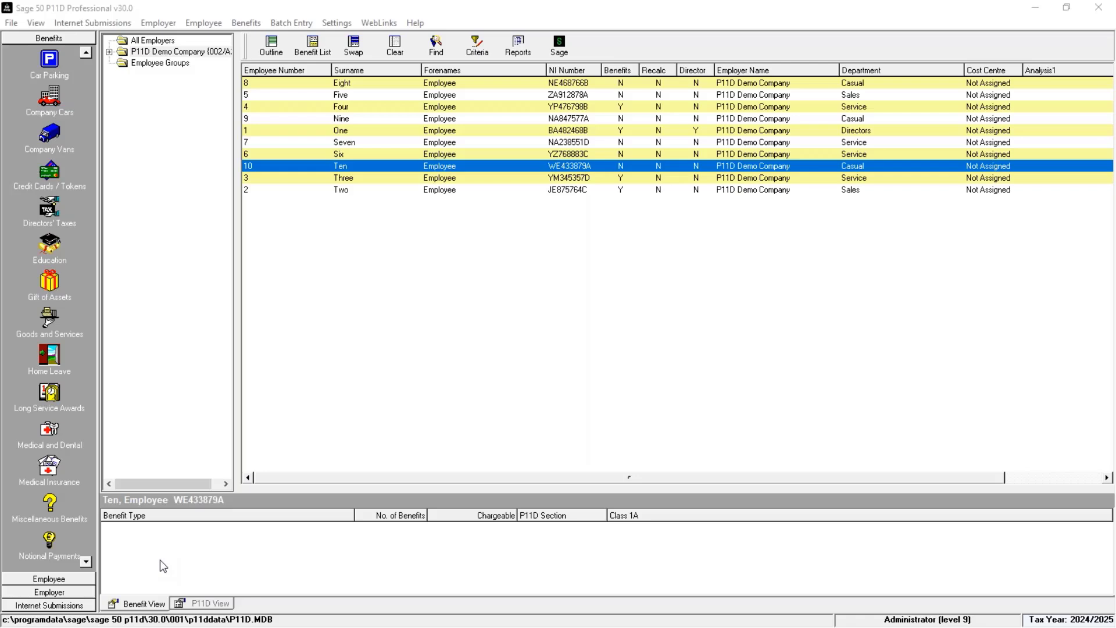
Start a company car benefit for employee 10 with make Mini, model Cooper and registration number AB24 ABC.
click(86, 54)
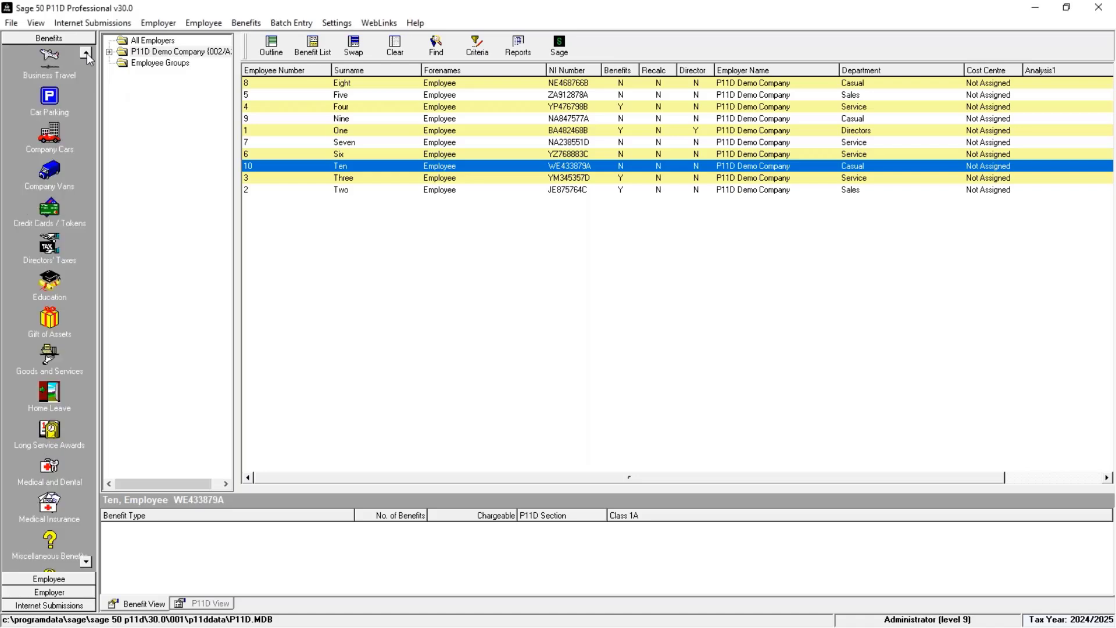
click(86, 54)
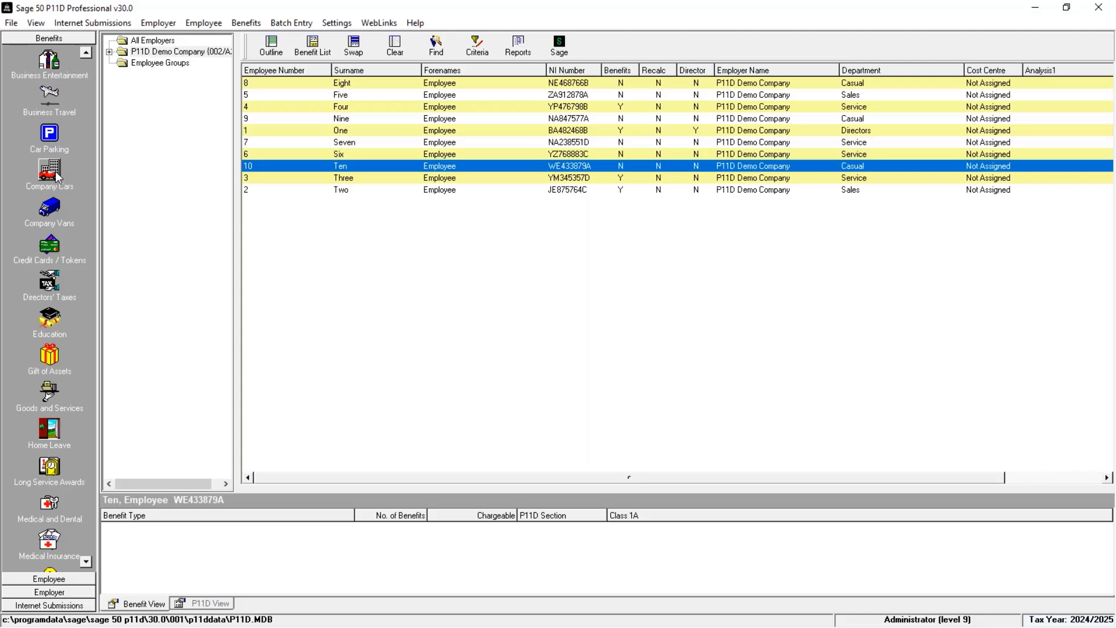
click(254, 25)
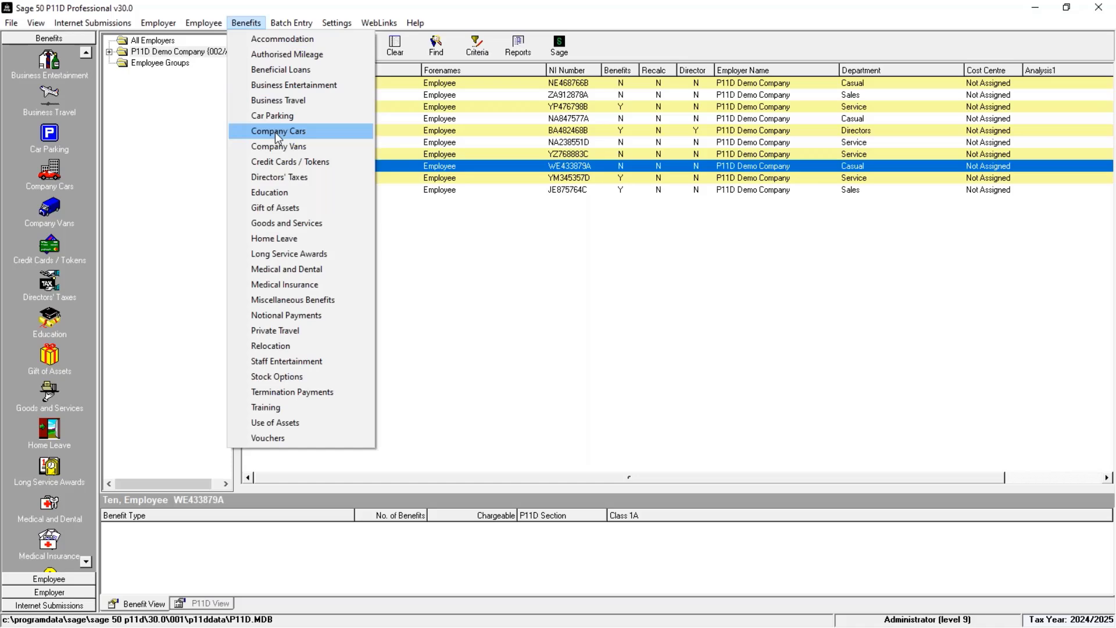
click(275, 131)
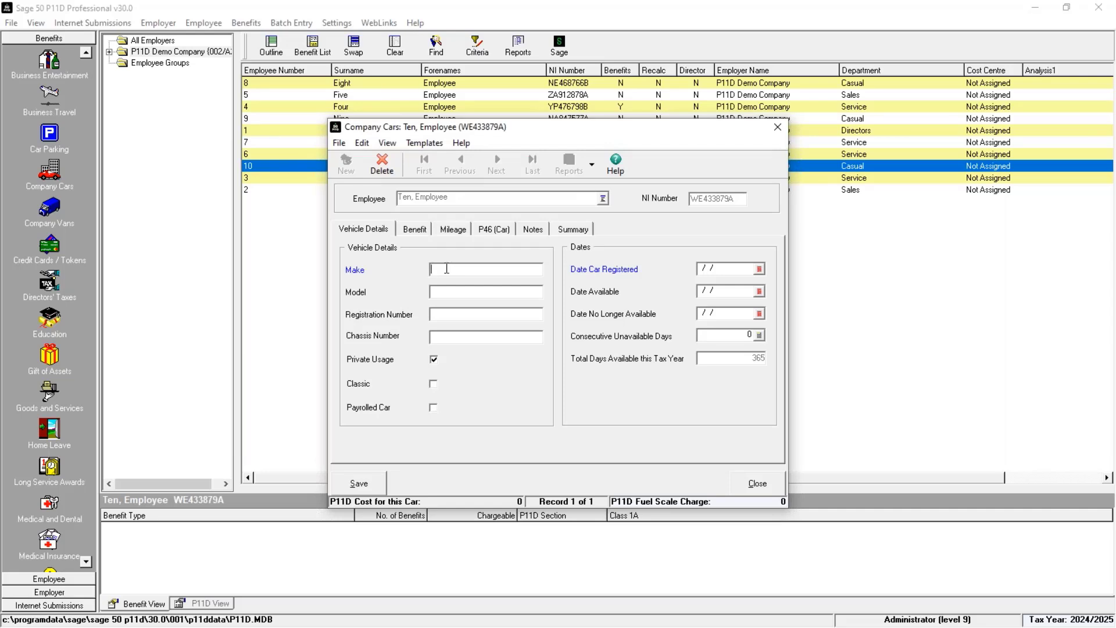
text(Mini)
key(Tab)
text(Cooper)
key(Tab)
text(AB24 ABC)
Set the car's registered date to 01/03/2024 and its available date to 01/06/2024.
click(724, 270)
text(01/03/2024)
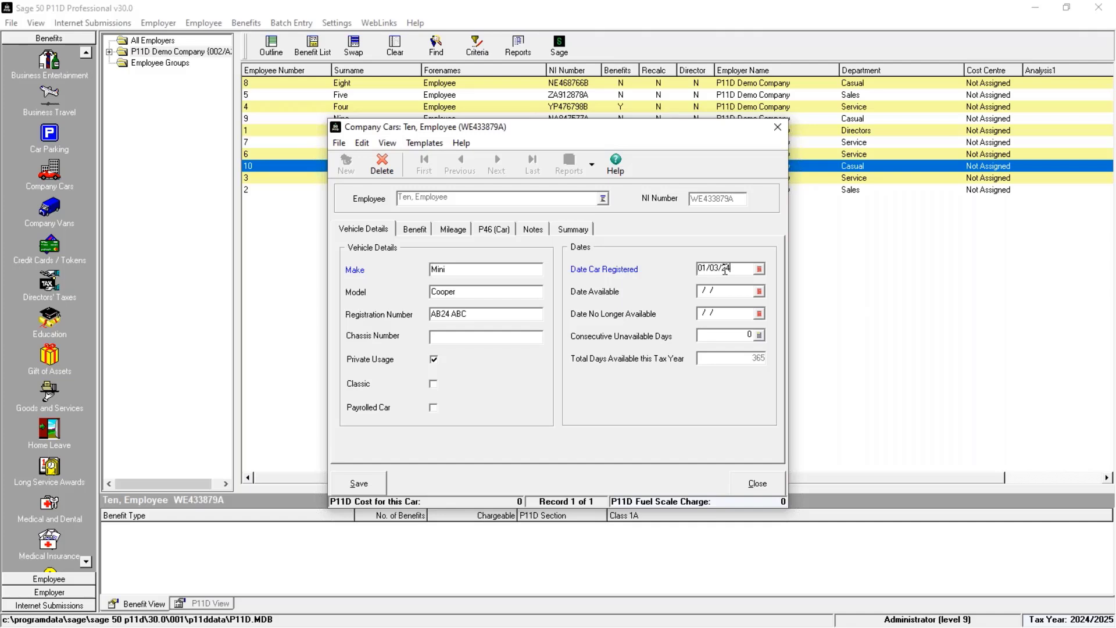
key(Tab)
text(01/06/24)
key(Tab)
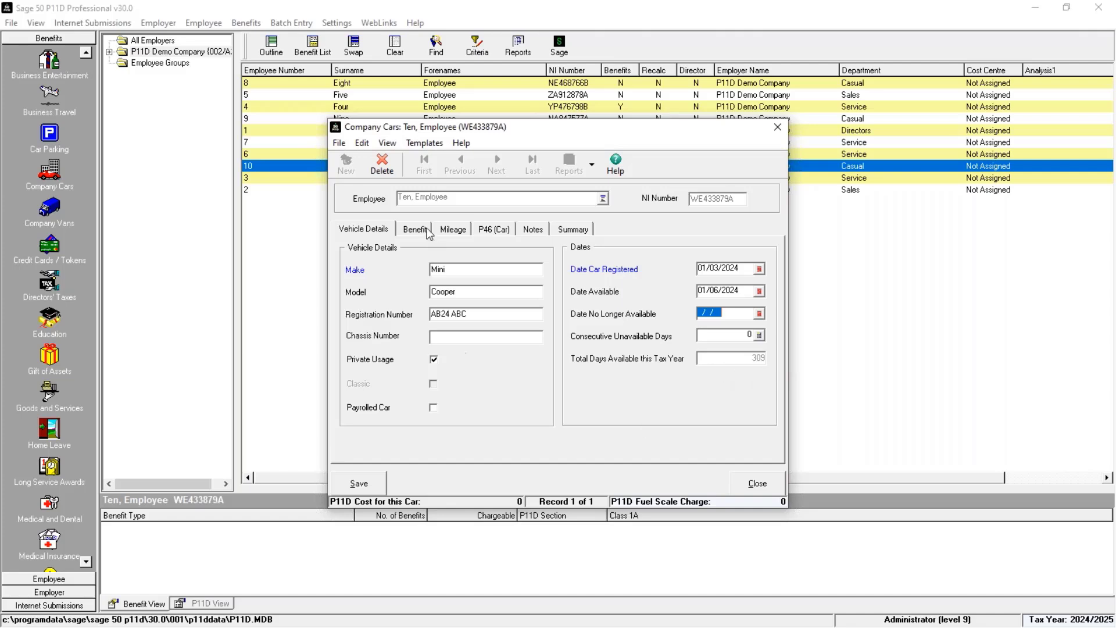
Enter the car's engine details: engine size 1500, fuel type Petrol and CO2 emissions 150.
click(429, 233)
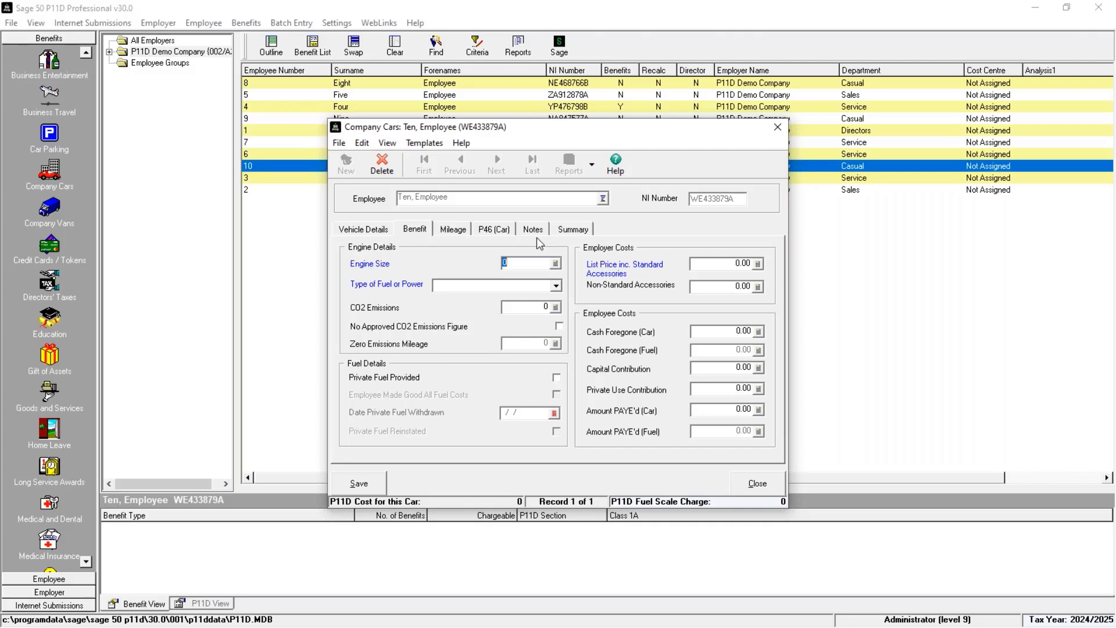
text(1500)
click(555, 287)
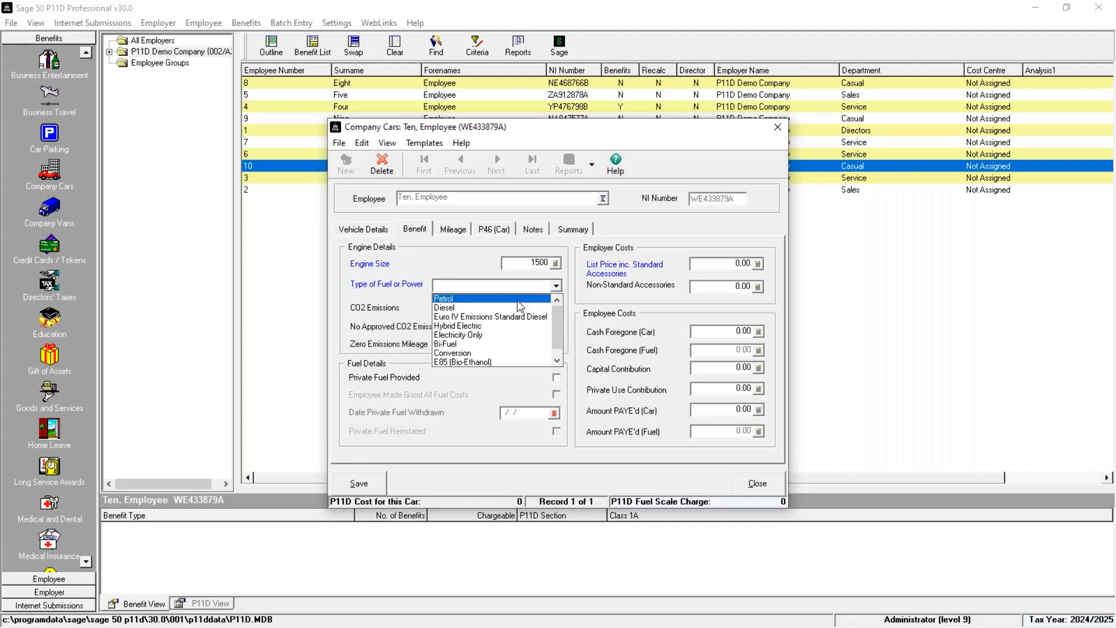
click(518, 300)
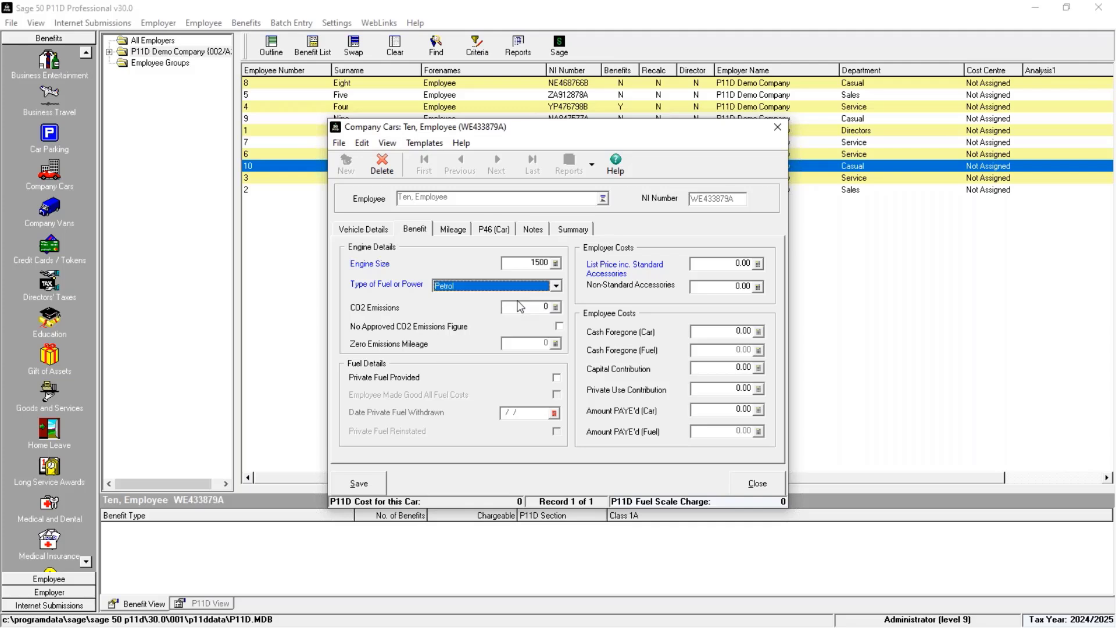
click(512, 308)
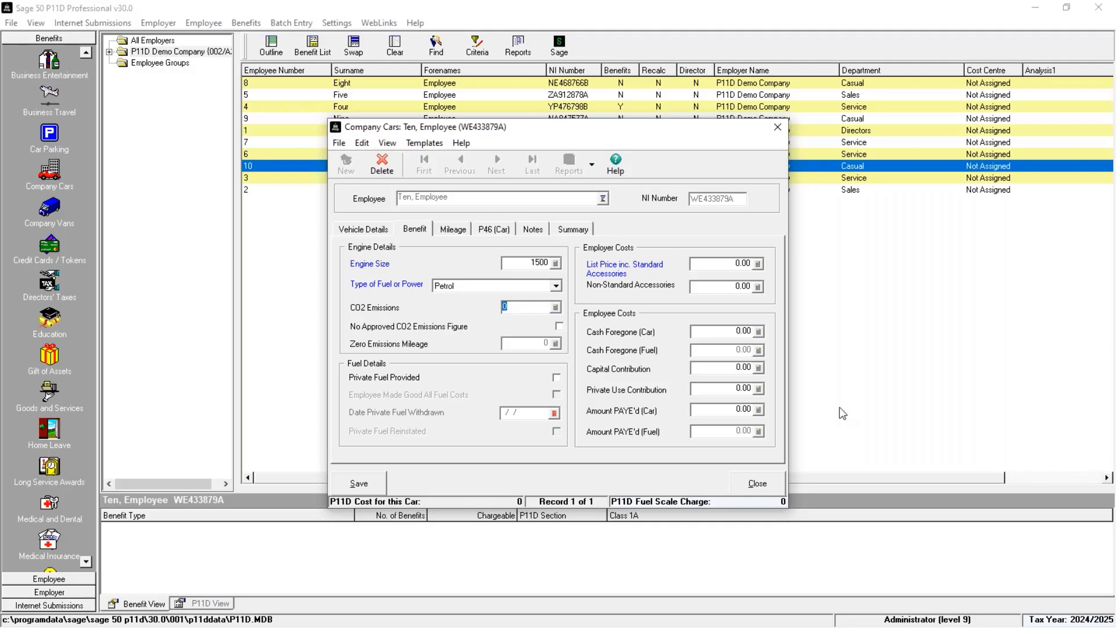
text(150)
key(Tab)
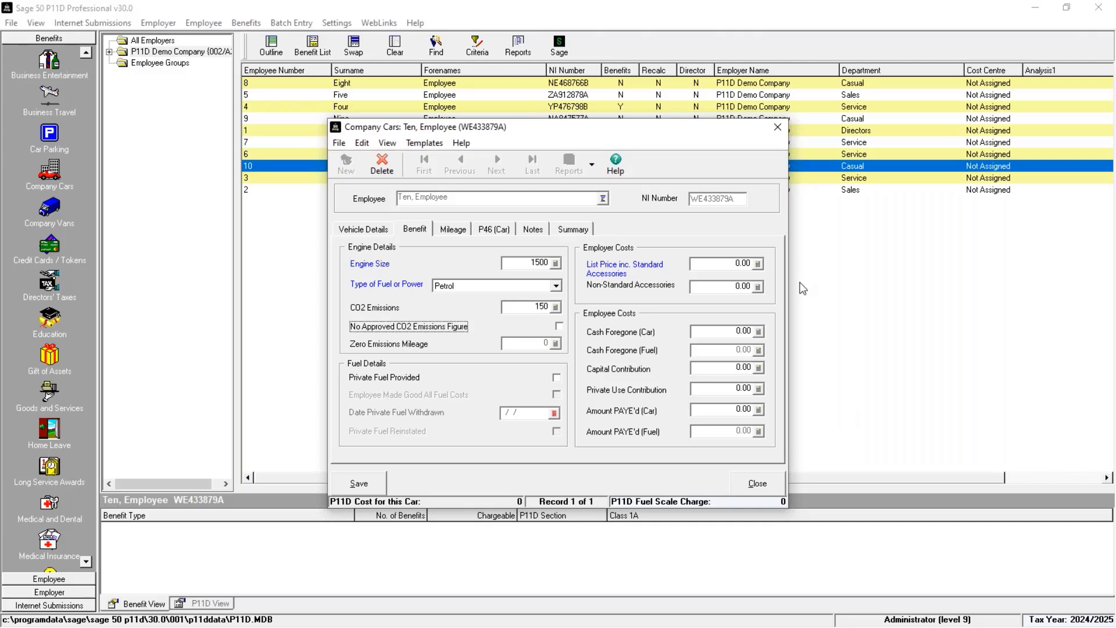
Set the car's list price including standard accessories to 29995, and save and close the company car record.
click(727, 265)
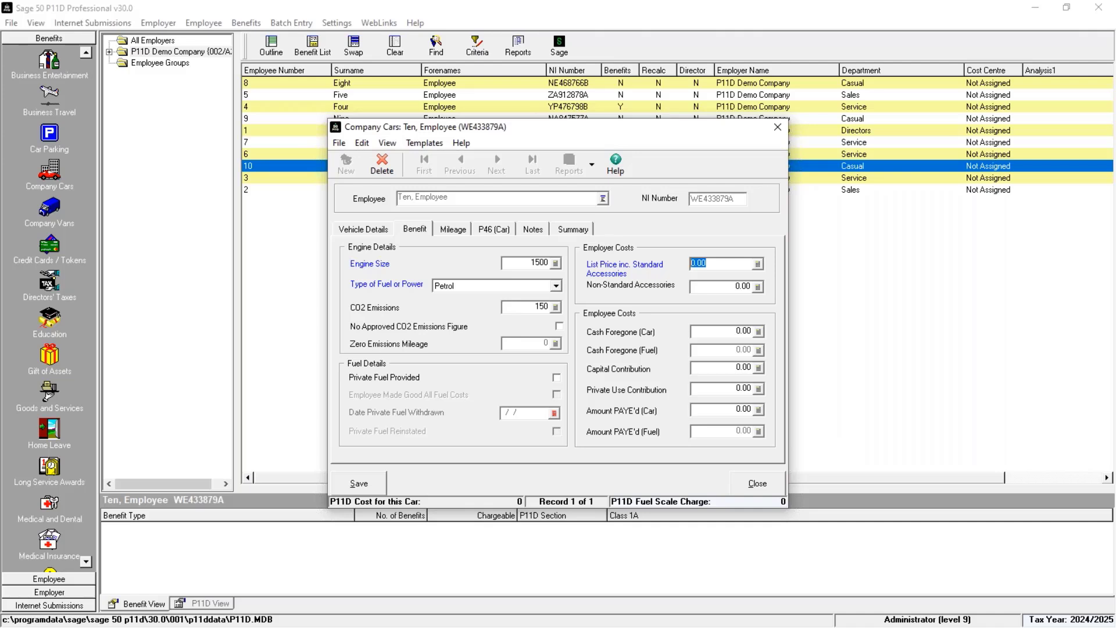
text(29995)
key(Tab)
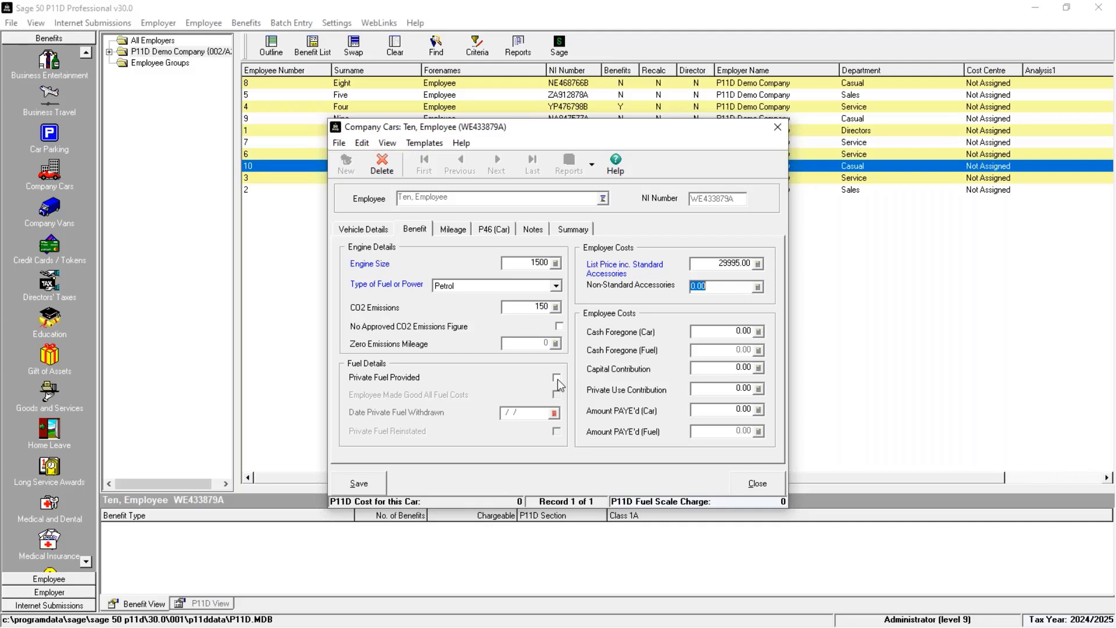
key(Tab)
key(End)
click(527, 231)
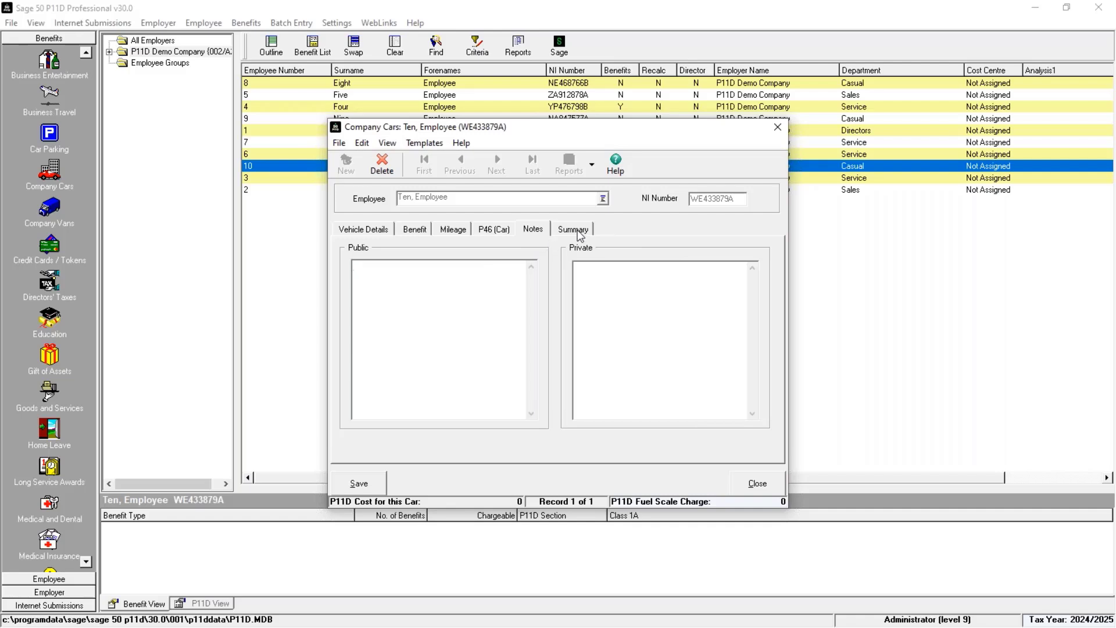
click(364, 491)
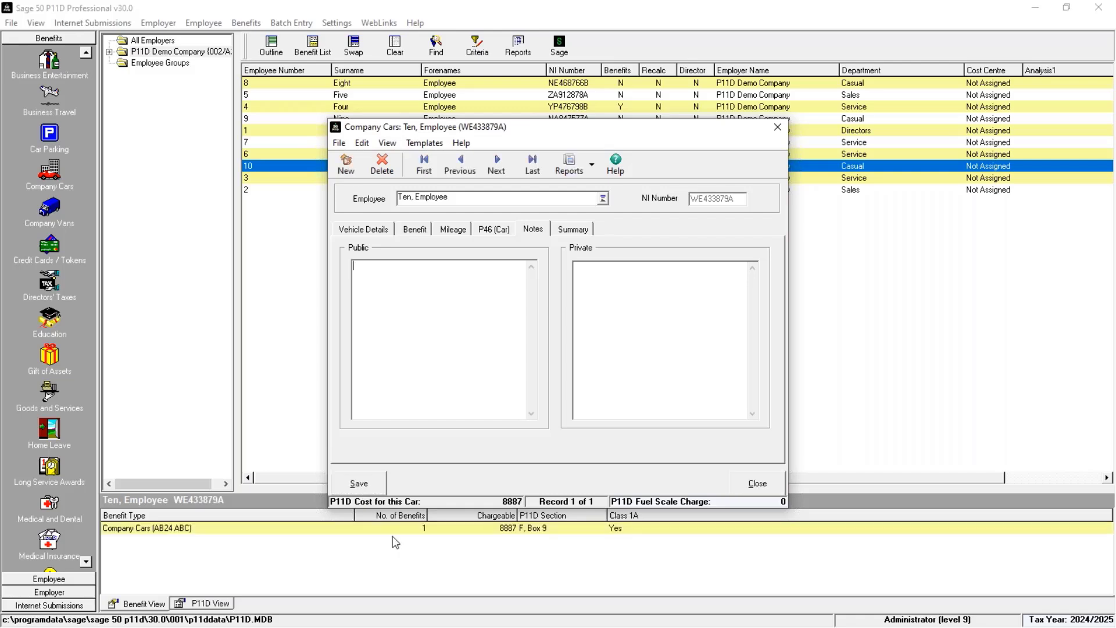
click(752, 485)
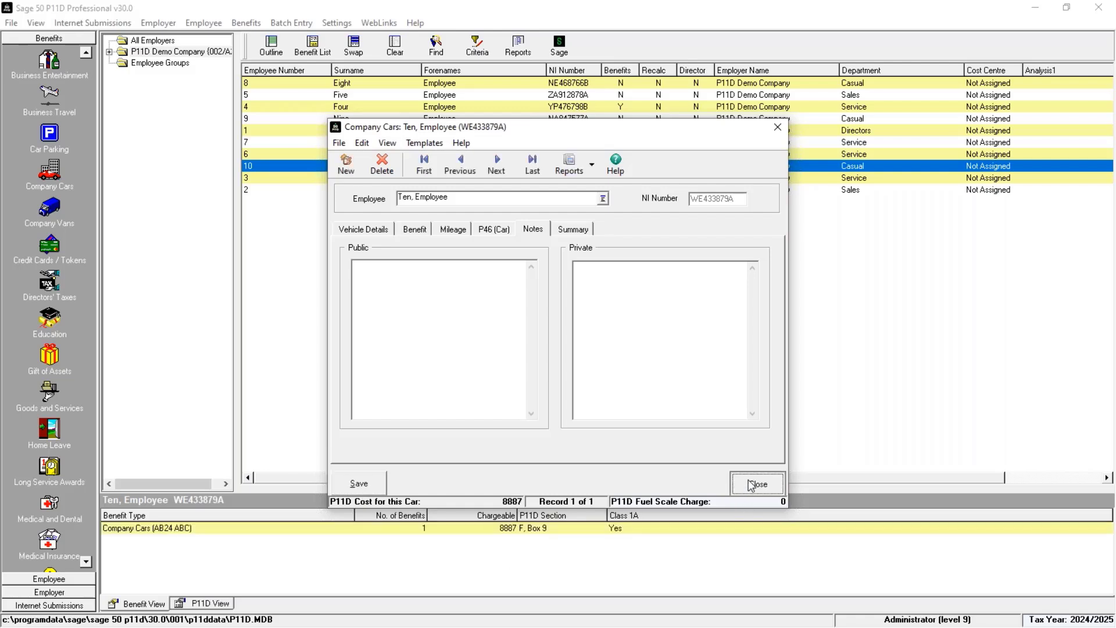
Review the car details in section F of employee 10's P11D form and return to the benefit list.
click(458, 530)
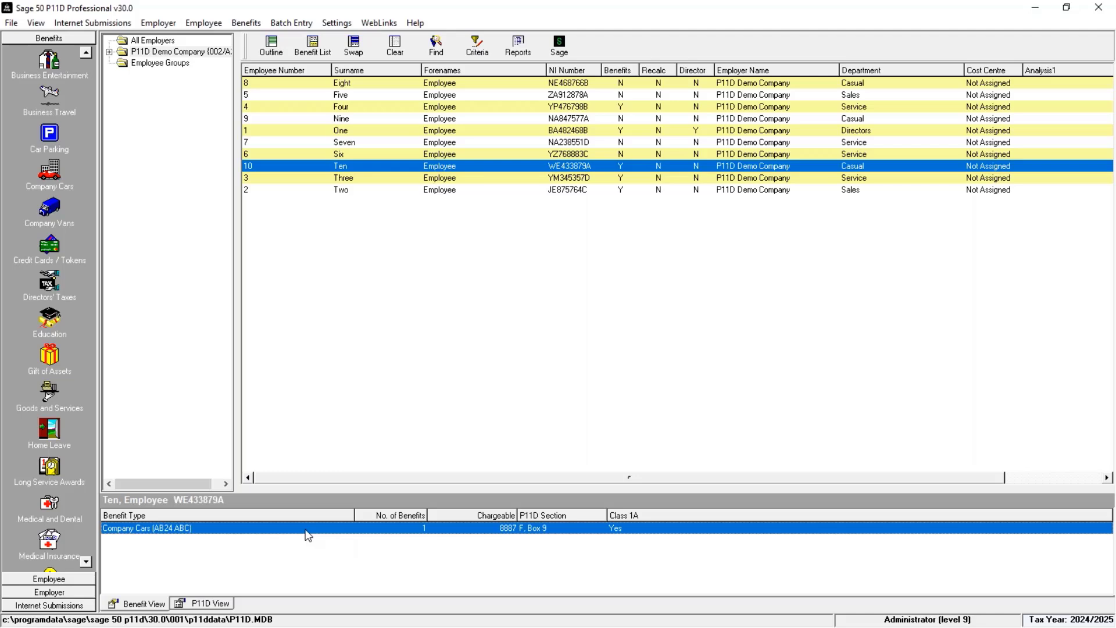
click(208, 604)
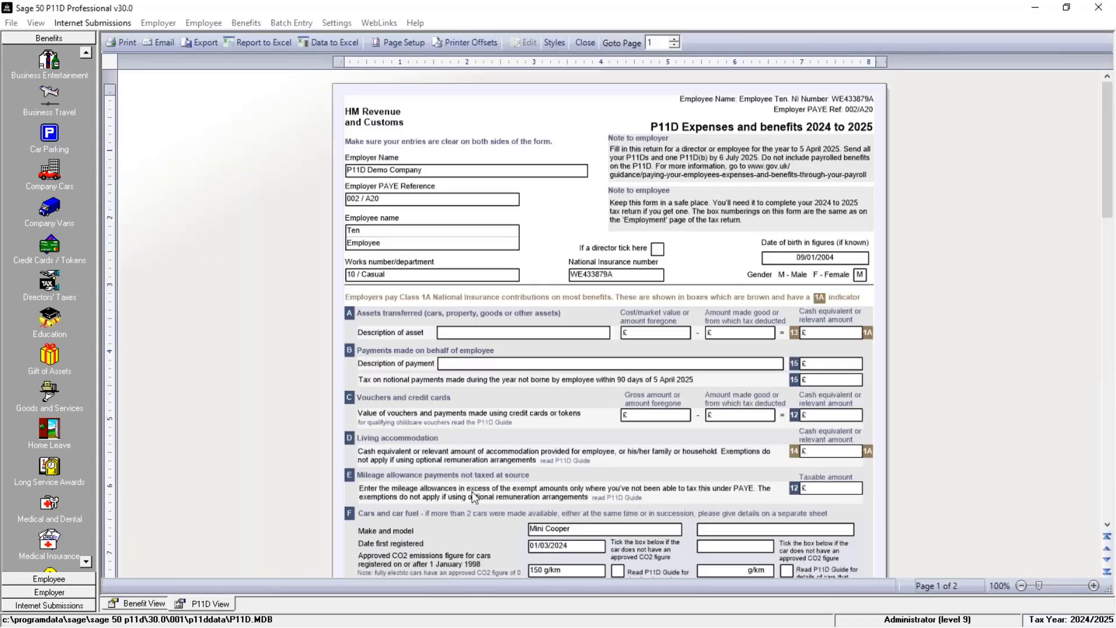
scroll(474, 495, down, 3)
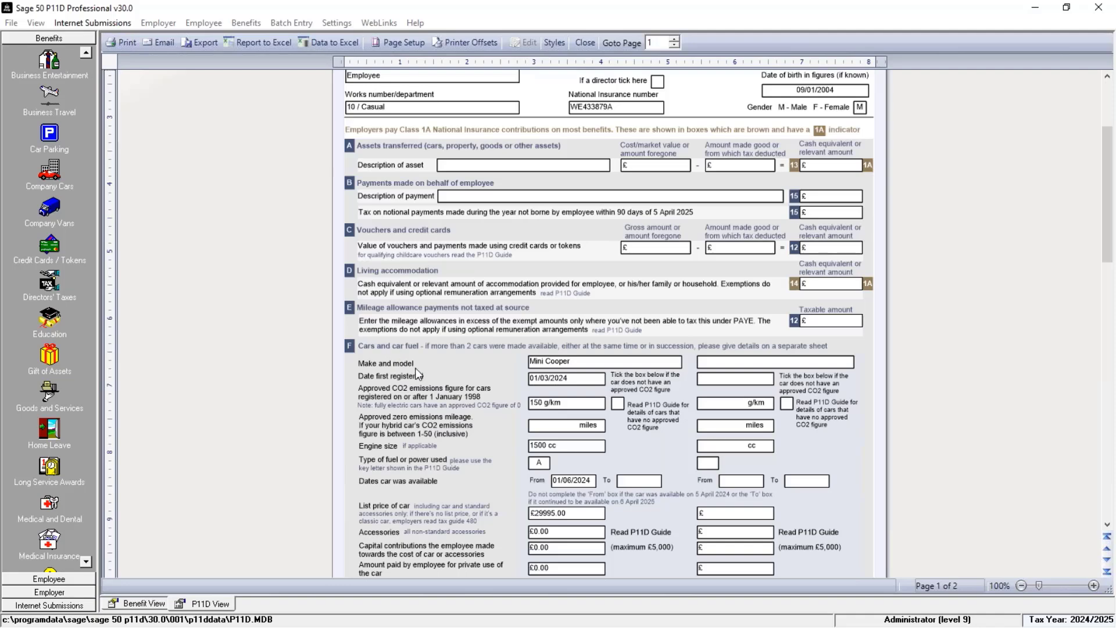
scroll(413, 375, down, 3)
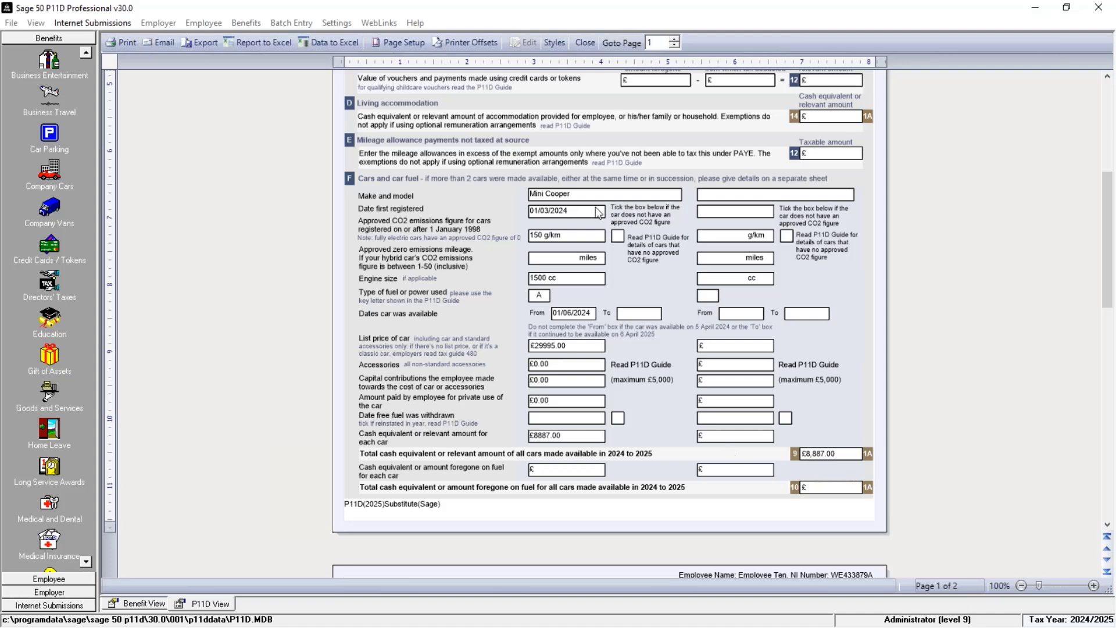
click(148, 604)
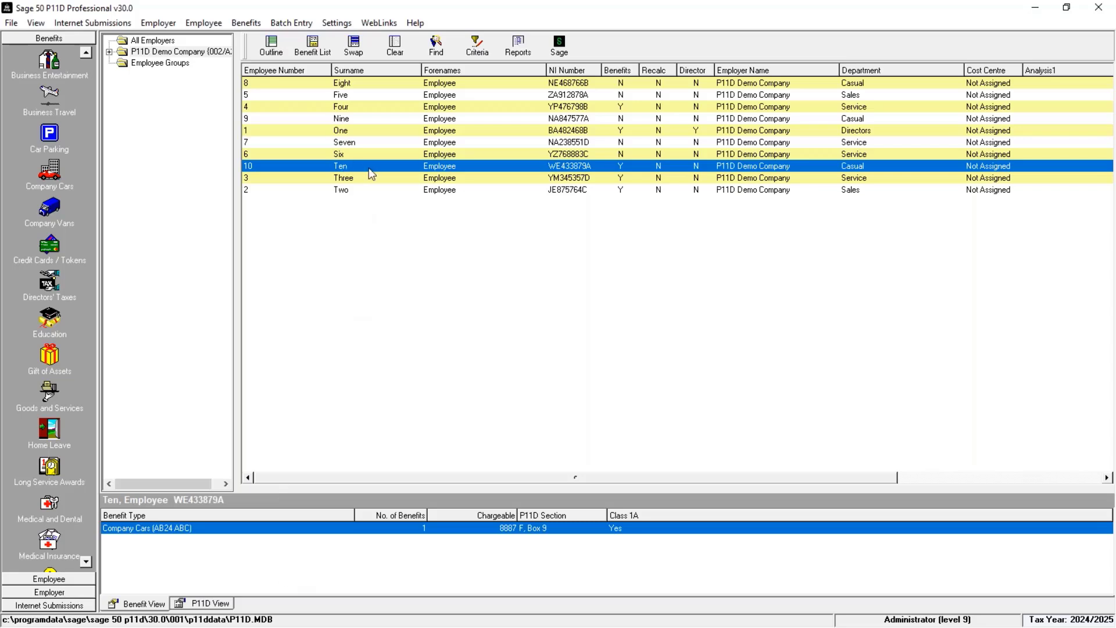
Start a medical insurance benefit for employee 10 with commencement date 01/06/2024 and an annual premium of 250.
click(86, 561)
click(85, 562)
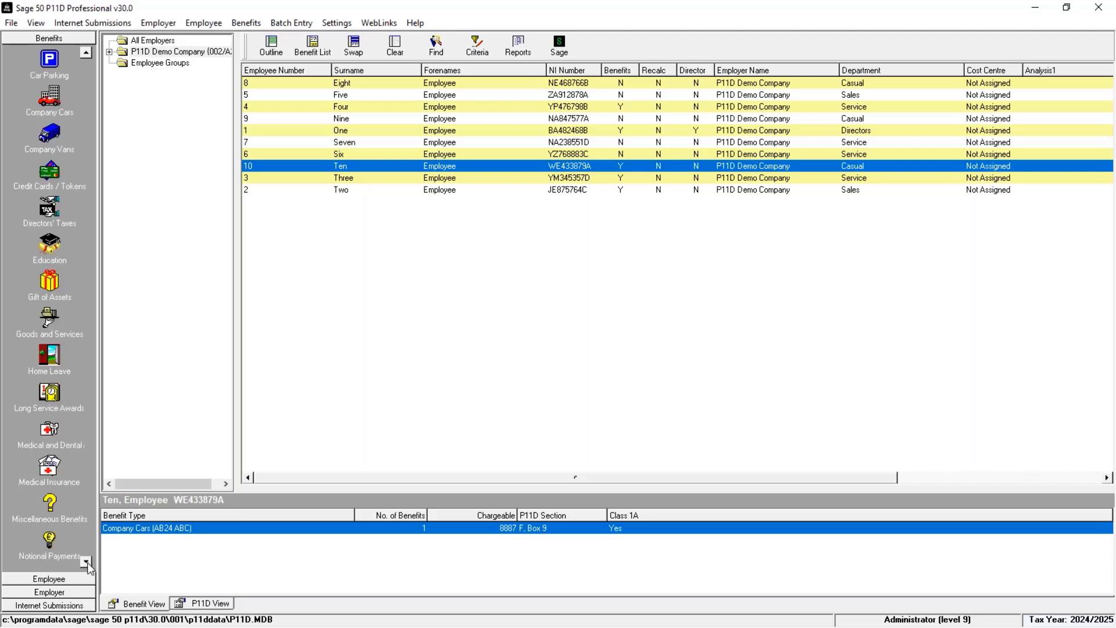
click(49, 470)
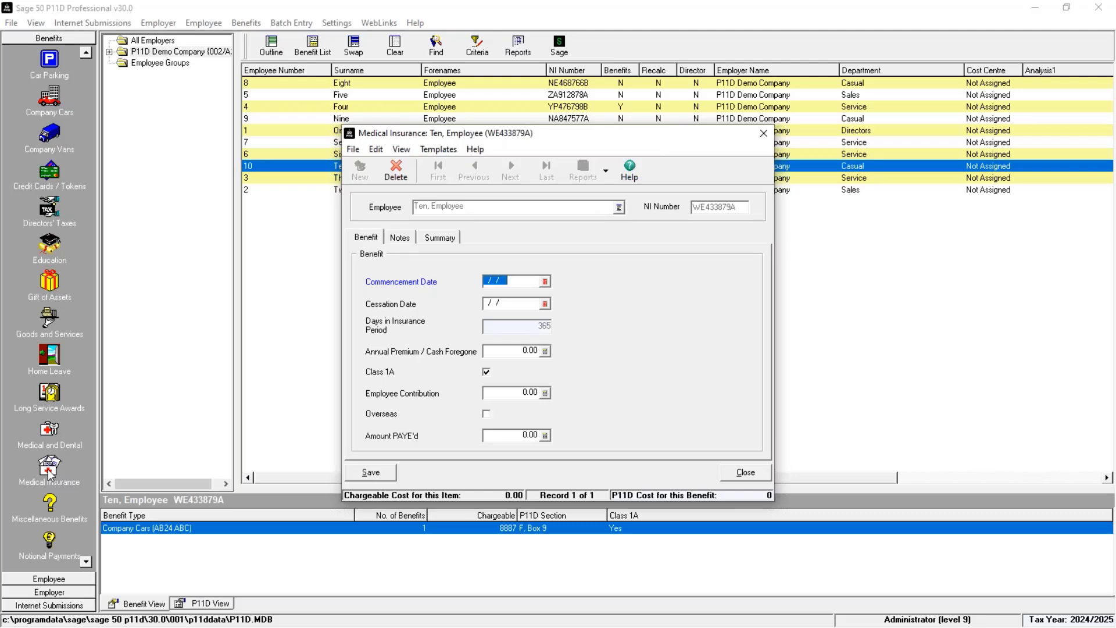
text(01/06/24)
key(Tab)
key(Tab)
text(250)
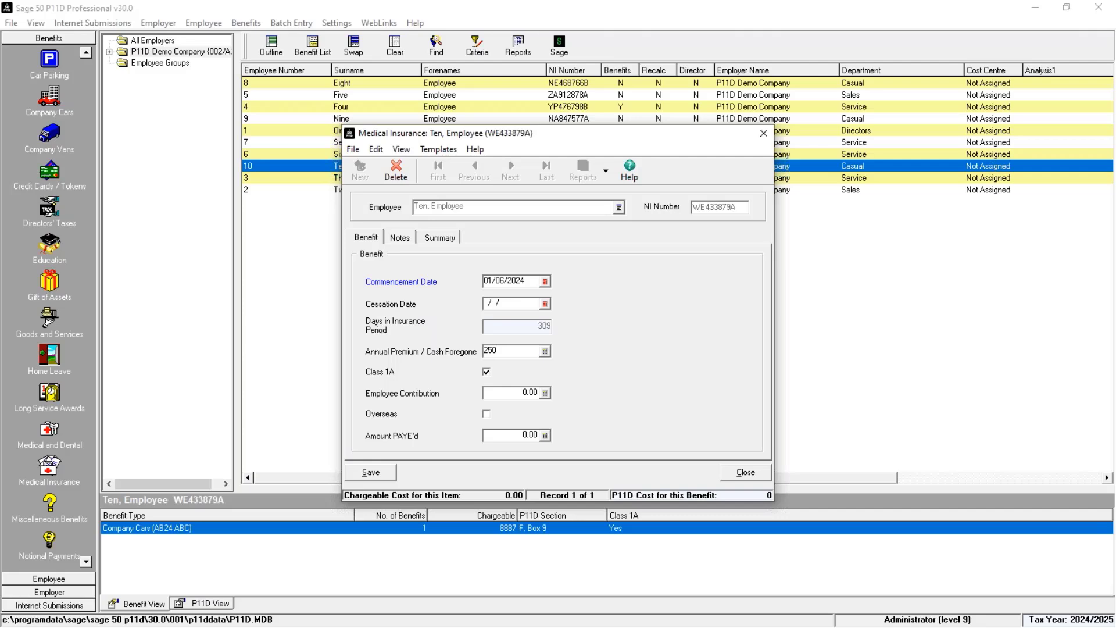
key(Tab)
key(Tab)
Add the public note BUPA to the medical insurance benefit, and save and close the record.
click(401, 238)
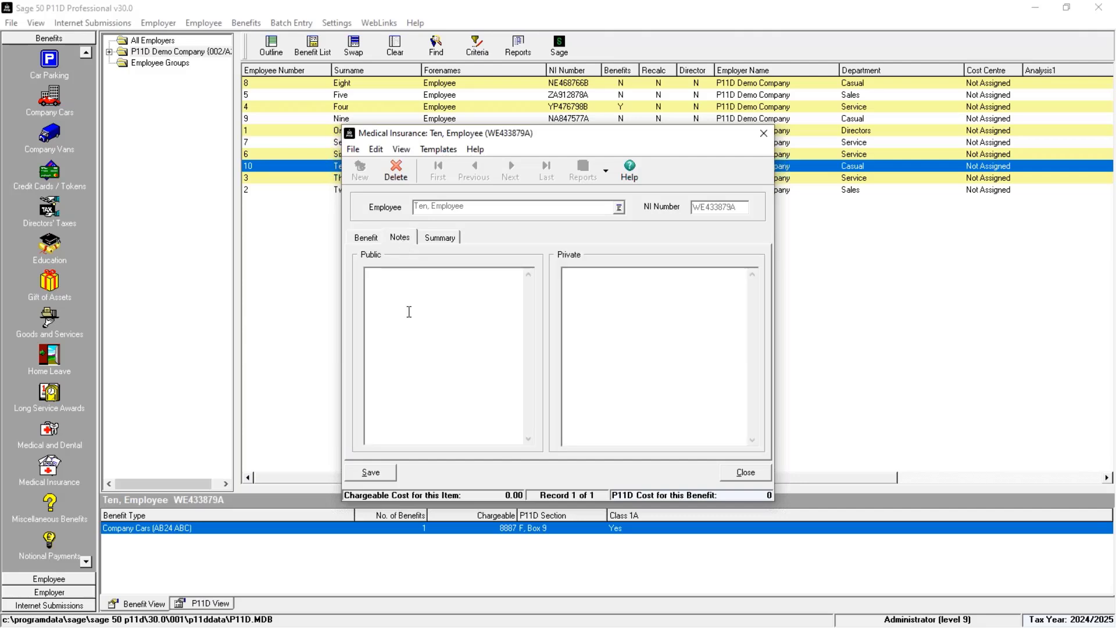
click(408, 312)
text(BUPA)
click(365, 476)
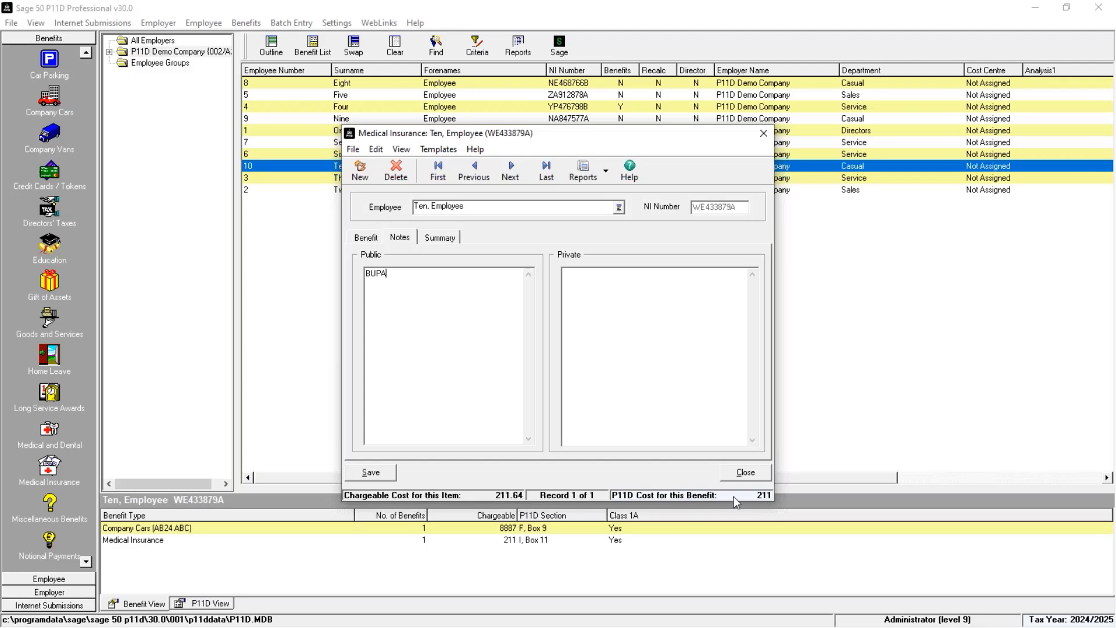
click(746, 472)
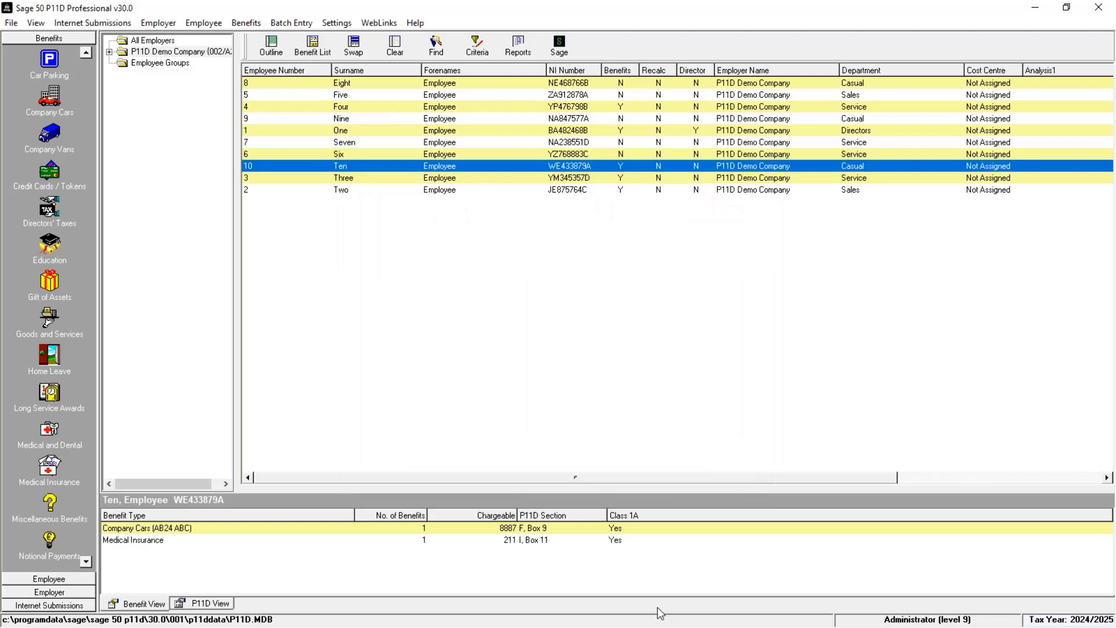
Check the medical insurance entry in section I of employee 10's P11D form and close the form.
click(567, 542)
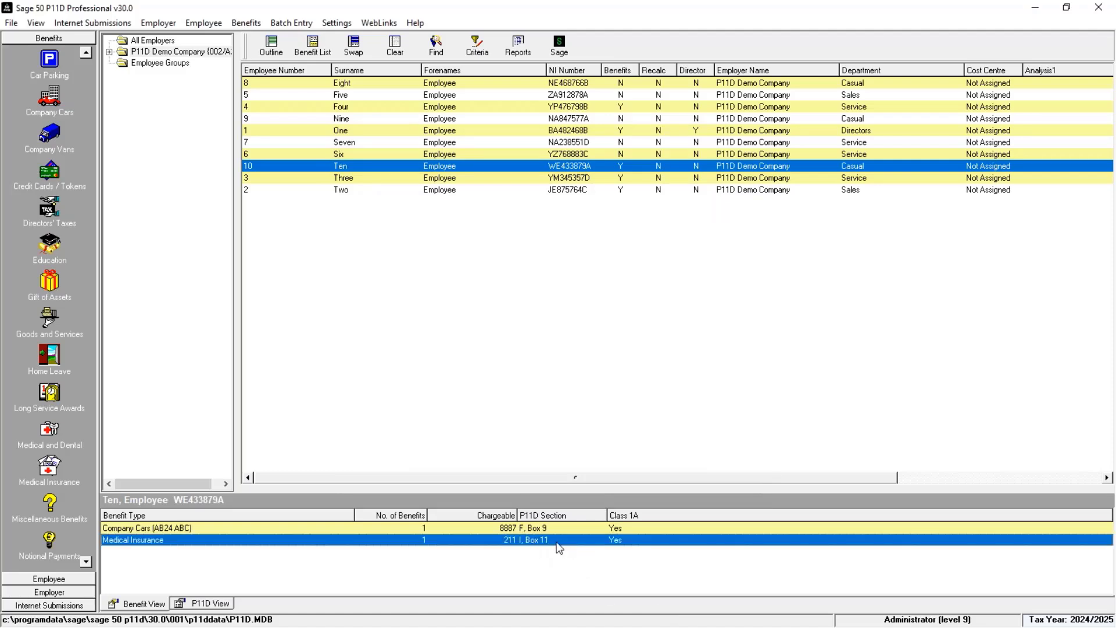
click(213, 605)
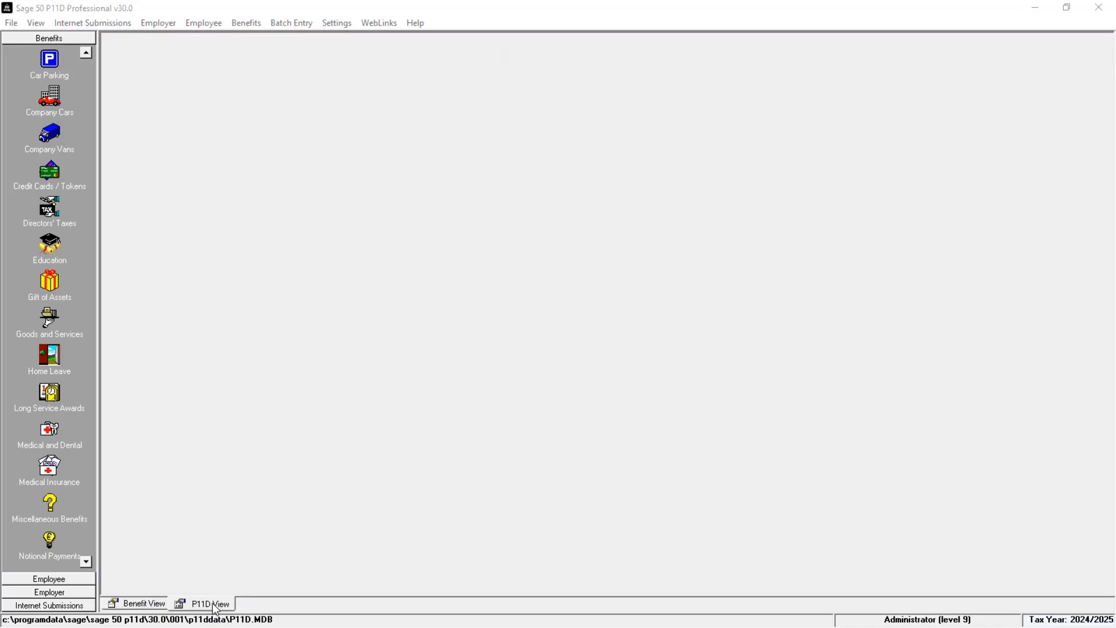
scroll(709, 414, down, 5)
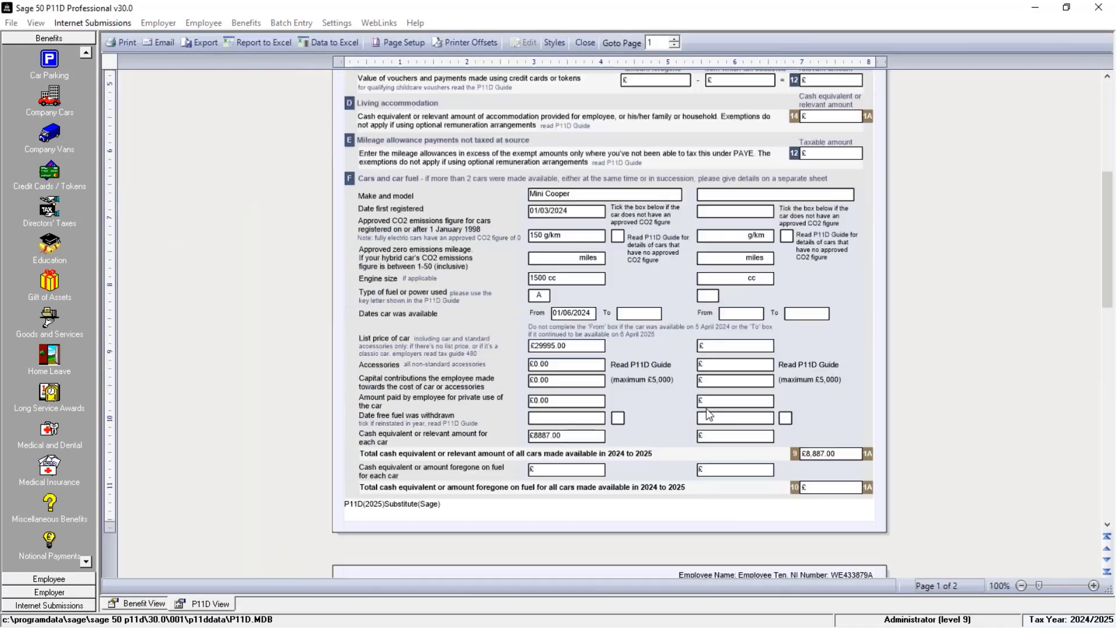
scroll(709, 414, down, 10)
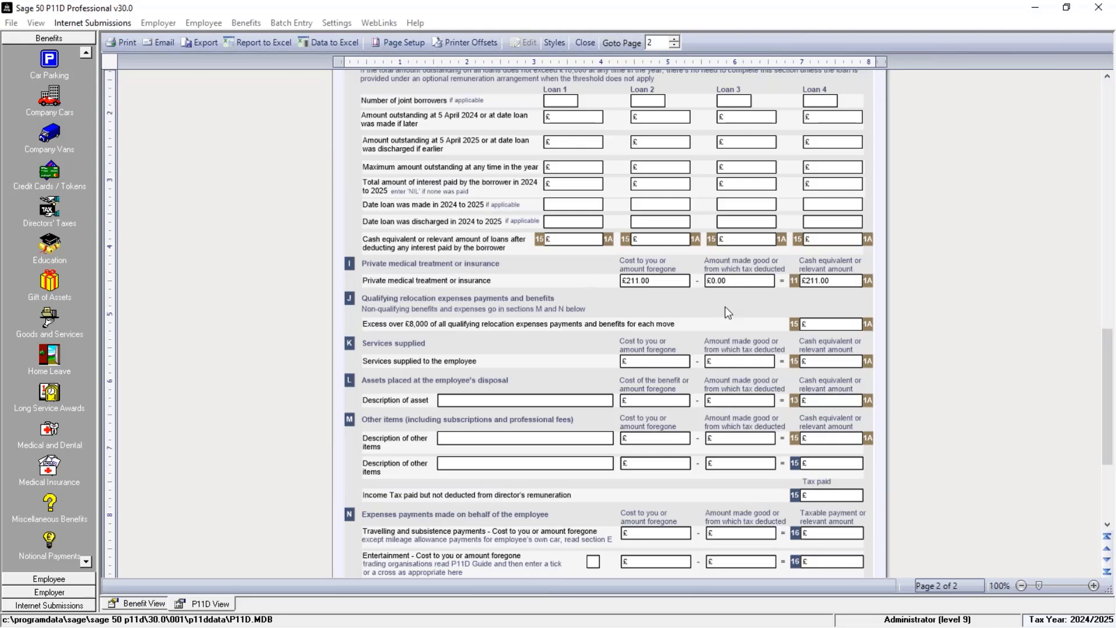
click(588, 45)
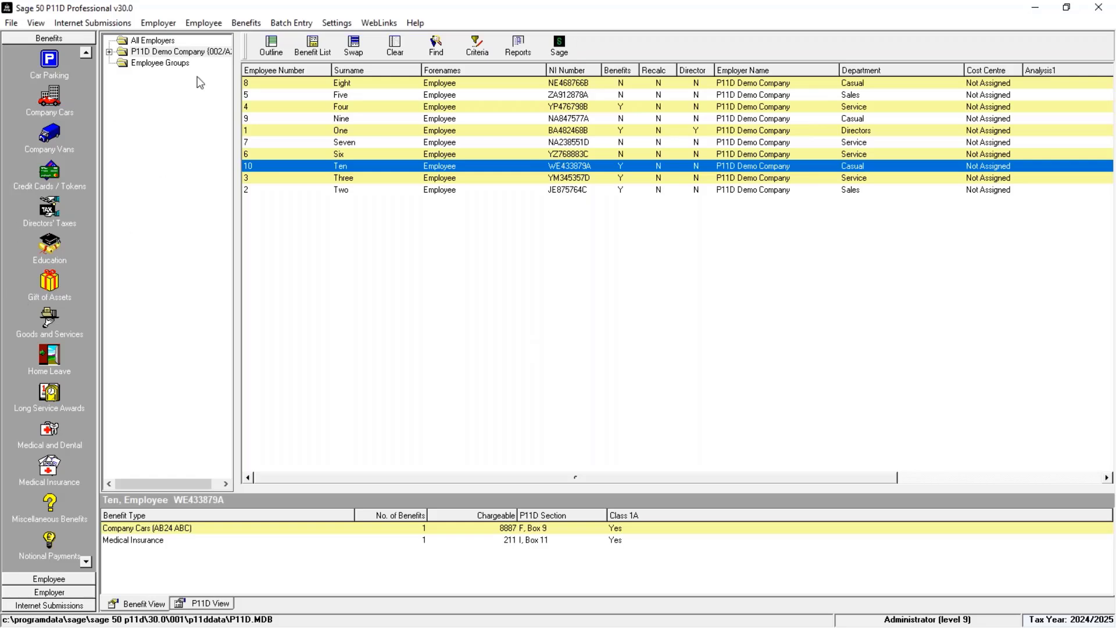
click(249, 24)
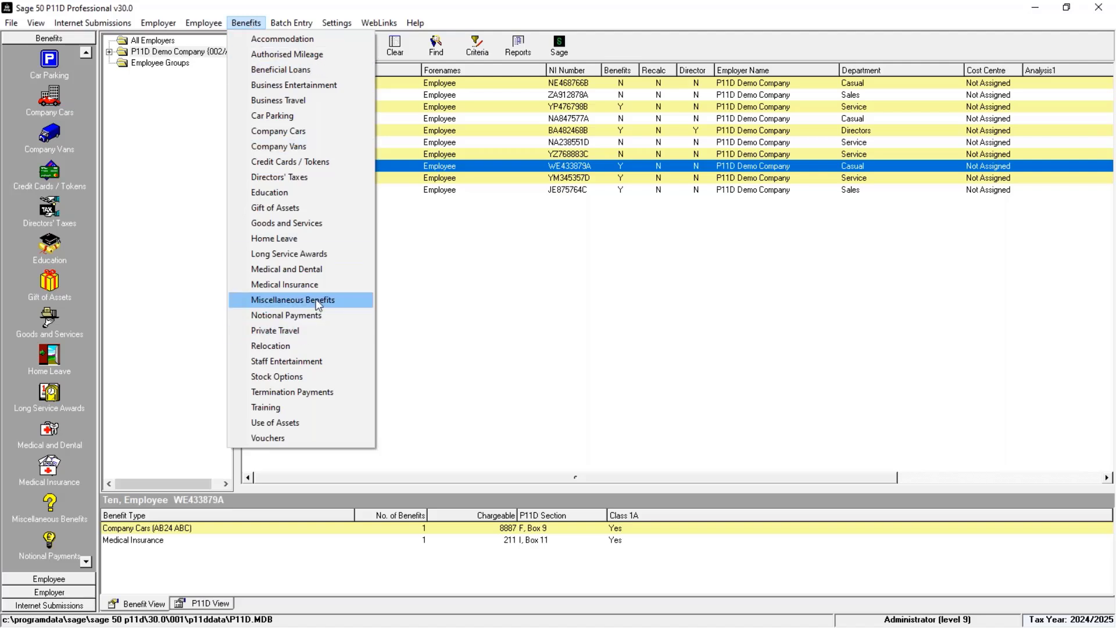
click(600, 388)
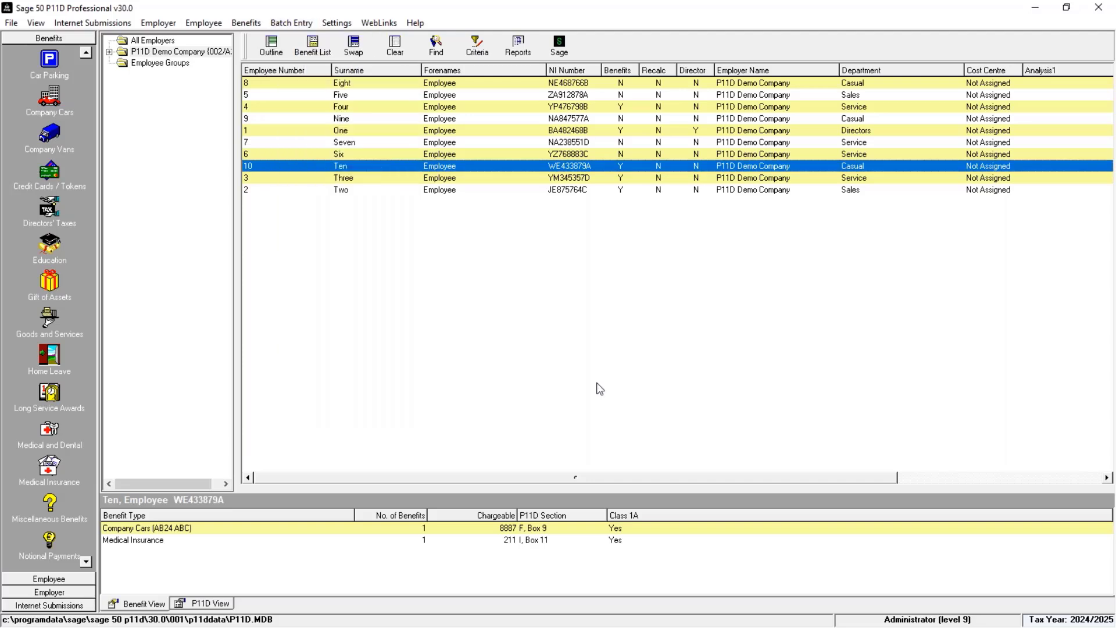
click(447, 165)
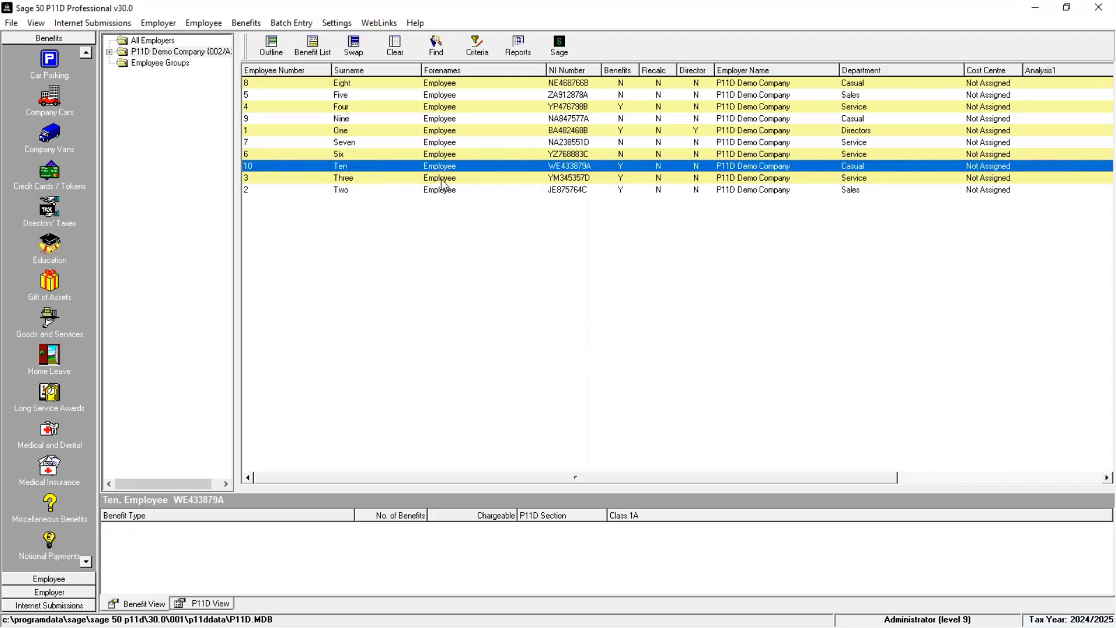
Clear the employee selection, look over the Sage 50 P11D topics in the online Help Centre and return to the employee list.
click(390, 46)
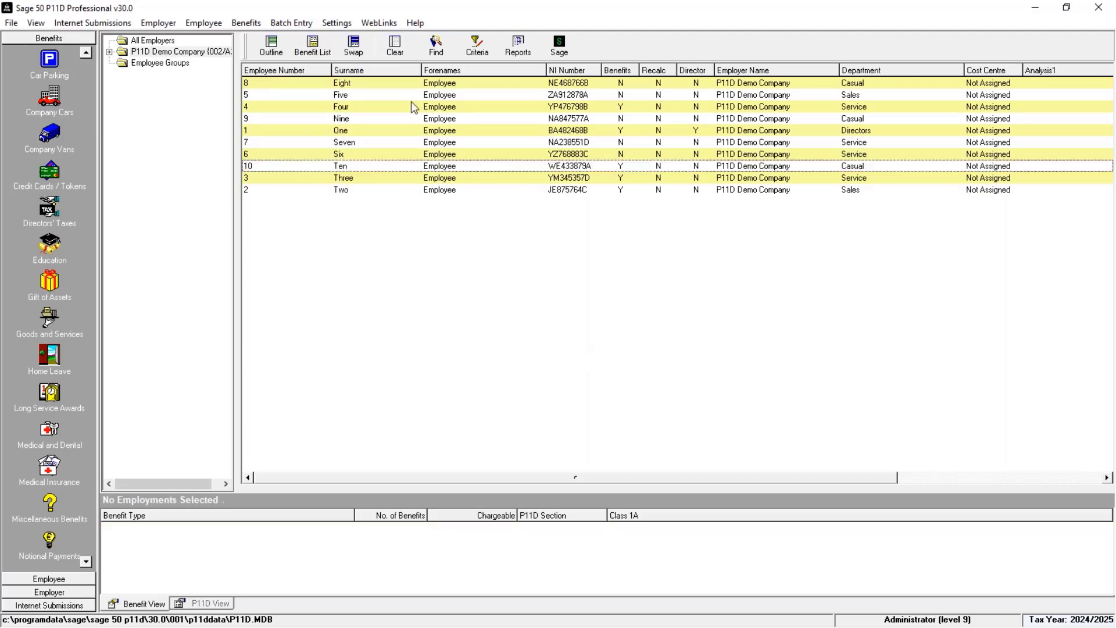
click(559, 46)
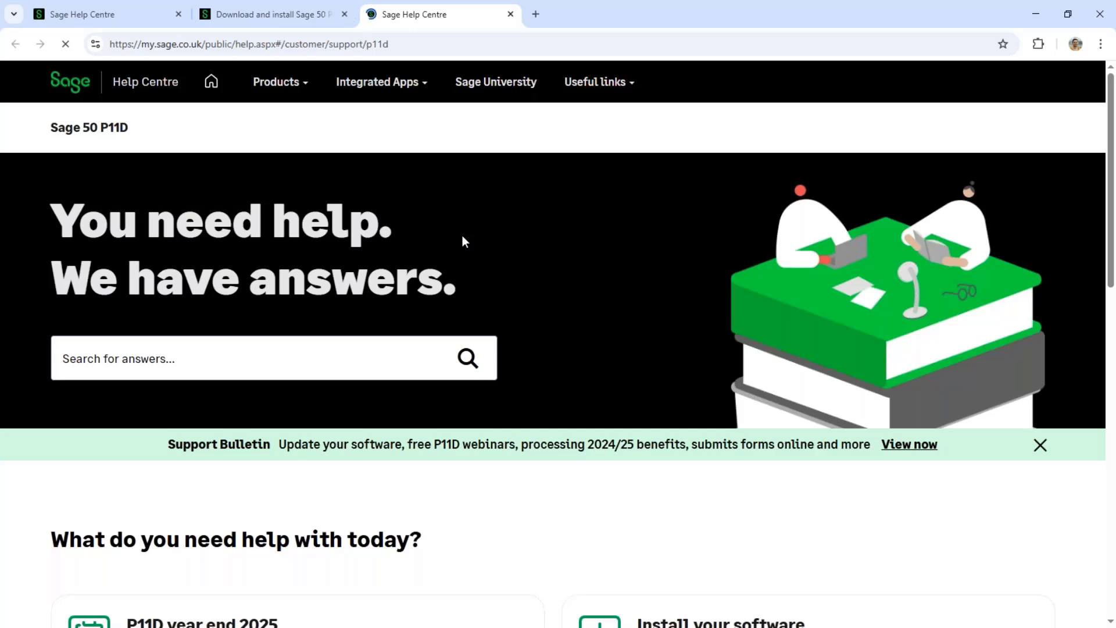
scroll(462, 240, down, 8)
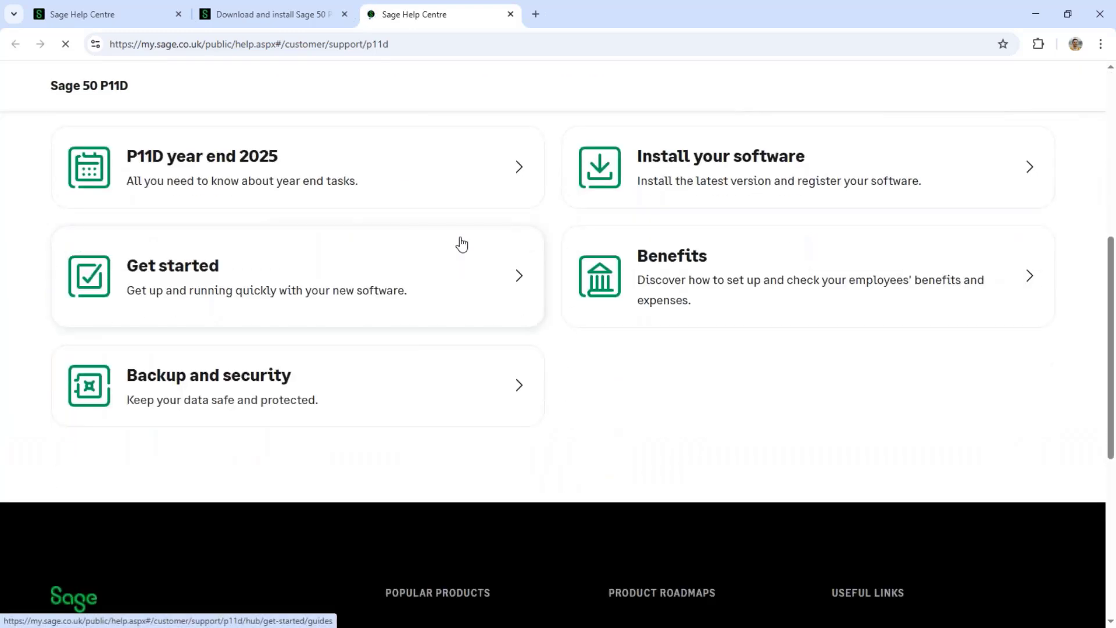
scroll(462, 244, up, 8)
click(1035, 13)
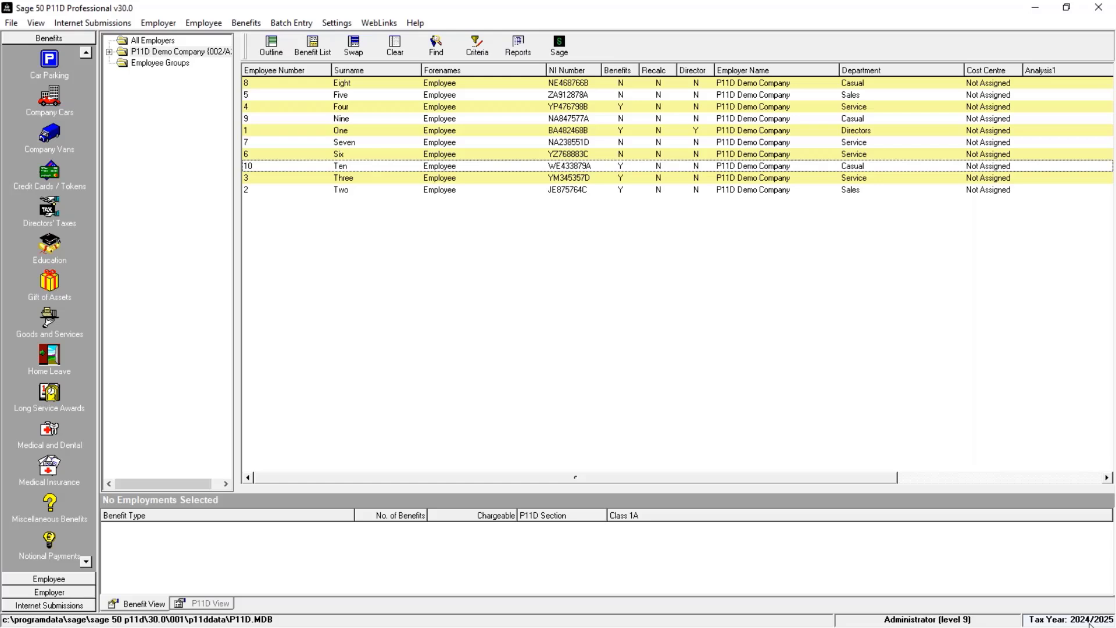
Recalculate the benefits for P11D Demo Company.
click(203, 51)
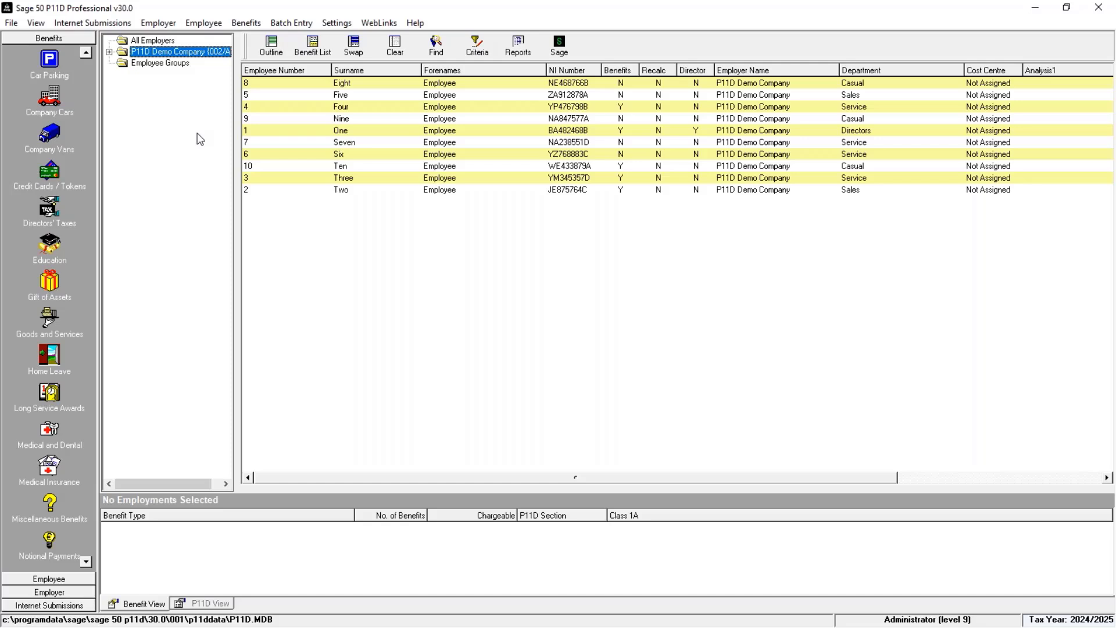
click(158, 24)
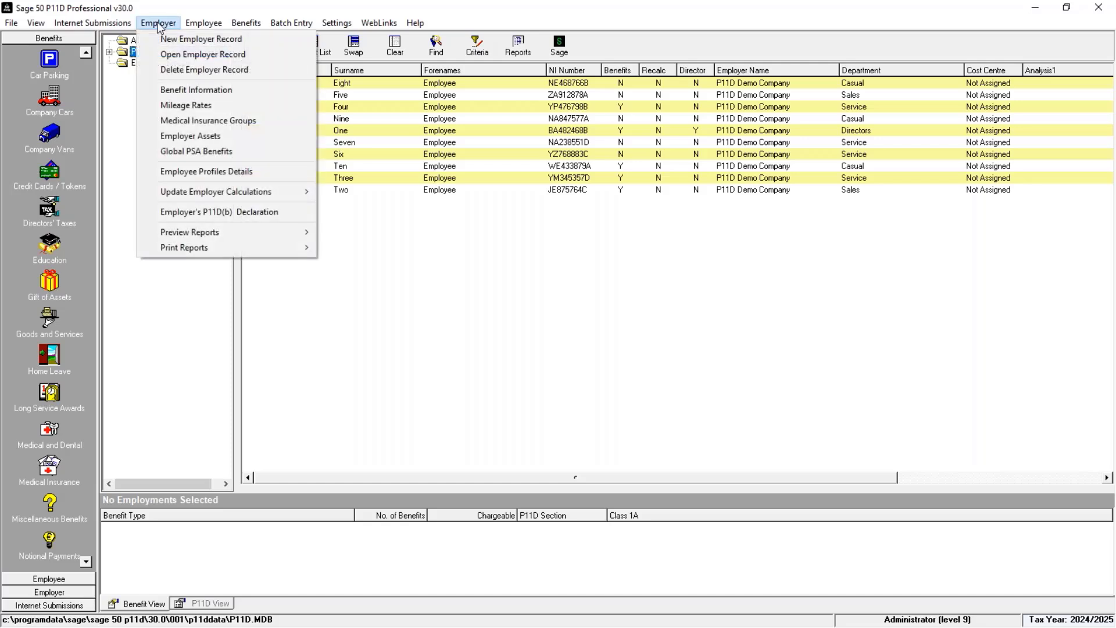
mouse_move(185, 192)
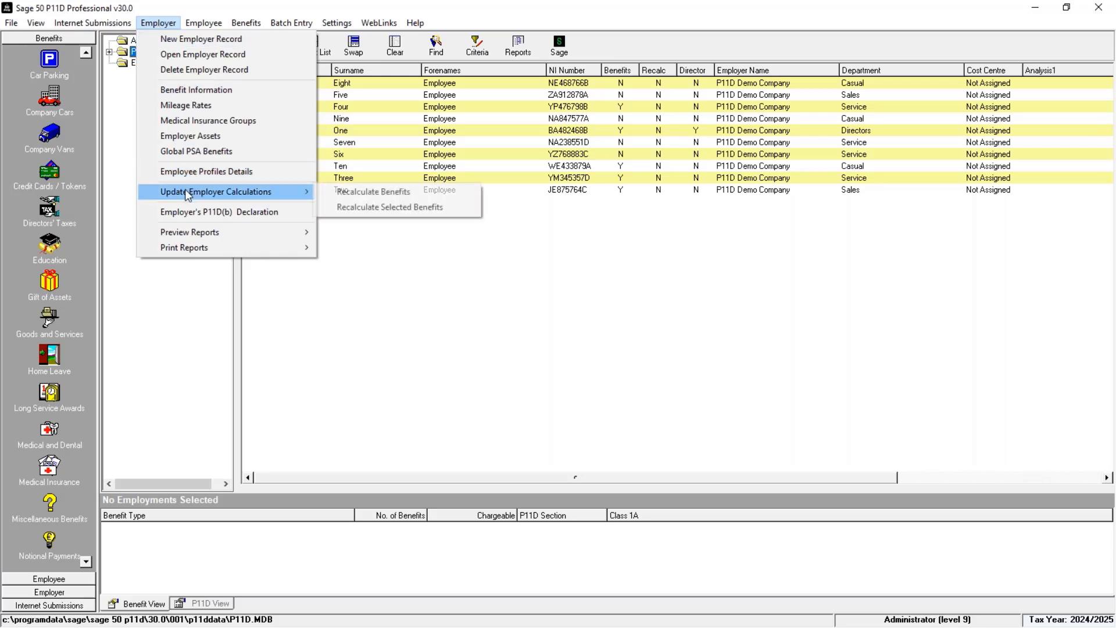
click(405, 195)
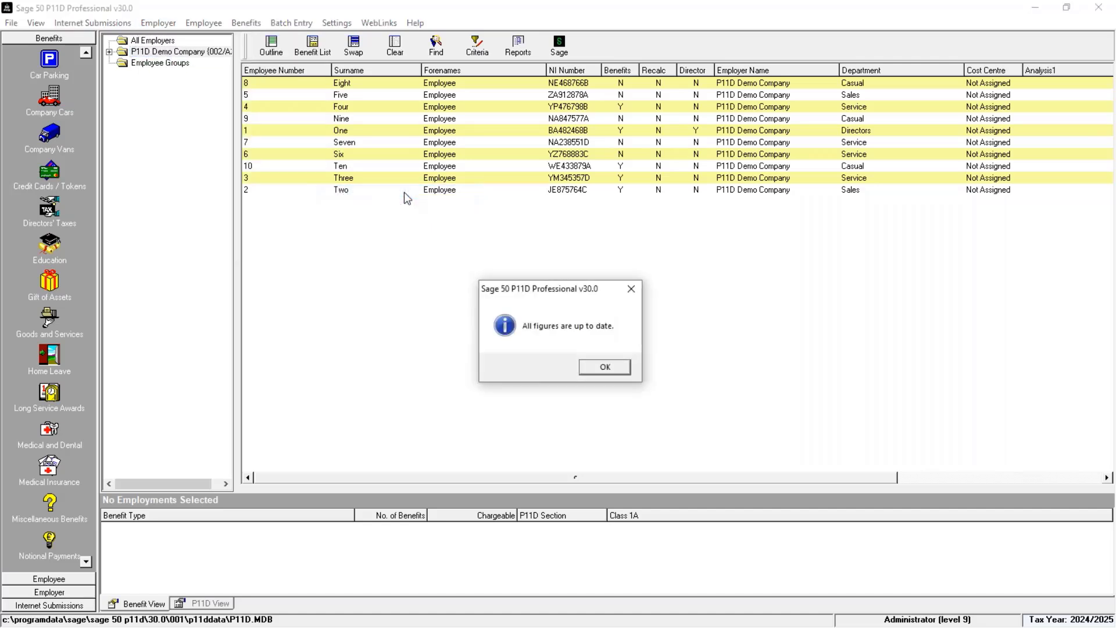
click(604, 372)
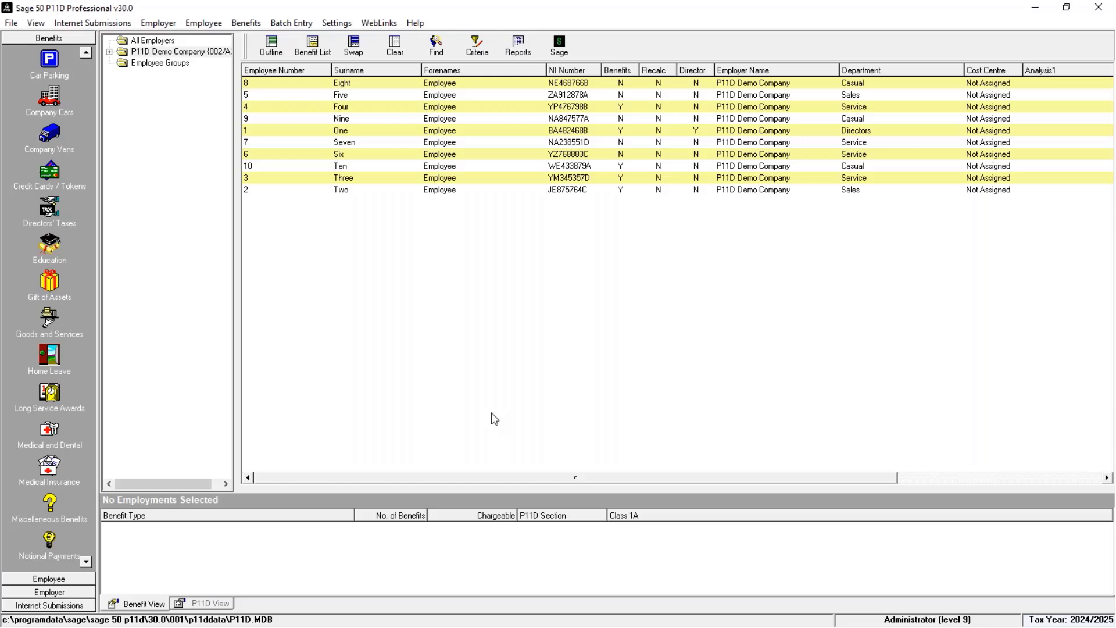
Check employee 4's medical insurance benefit record, close it and clear the employee selection.
click(622, 107)
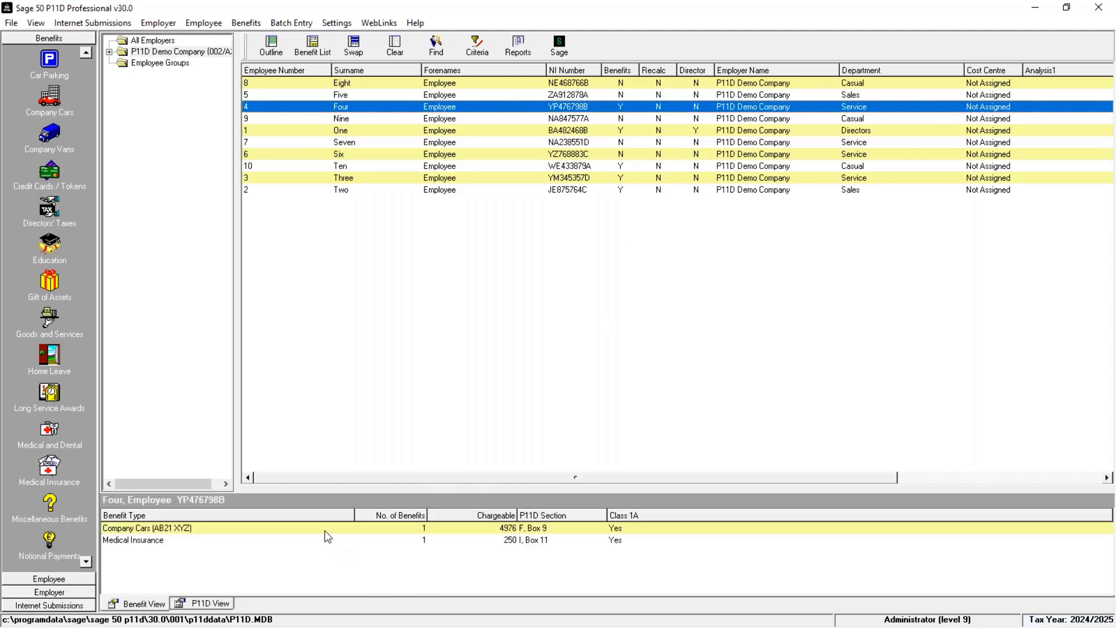
double_click(312, 540)
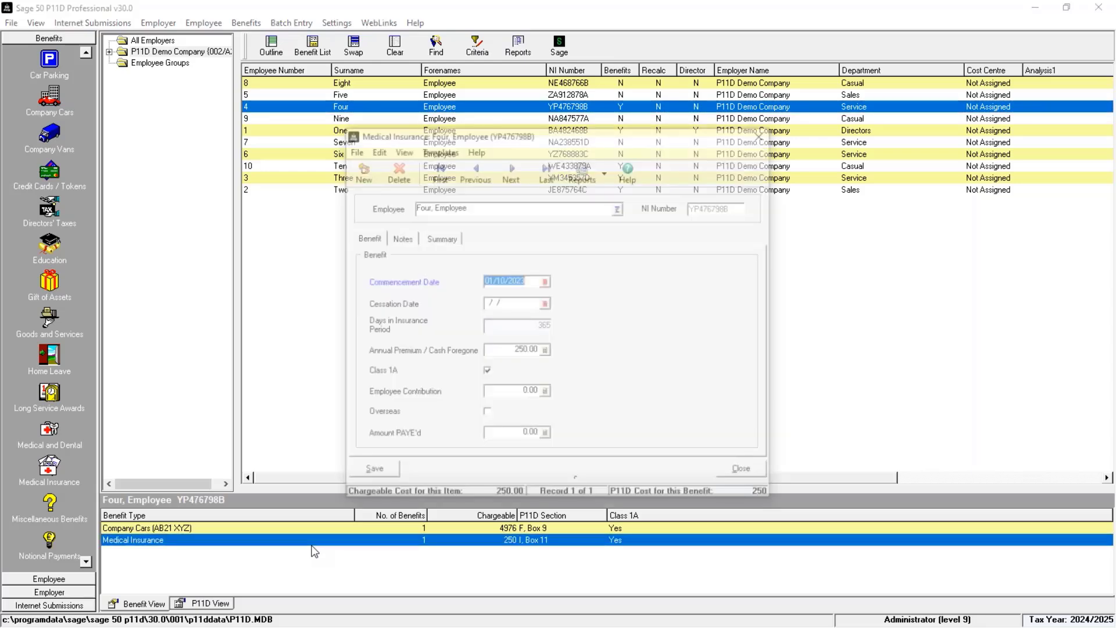
click(750, 472)
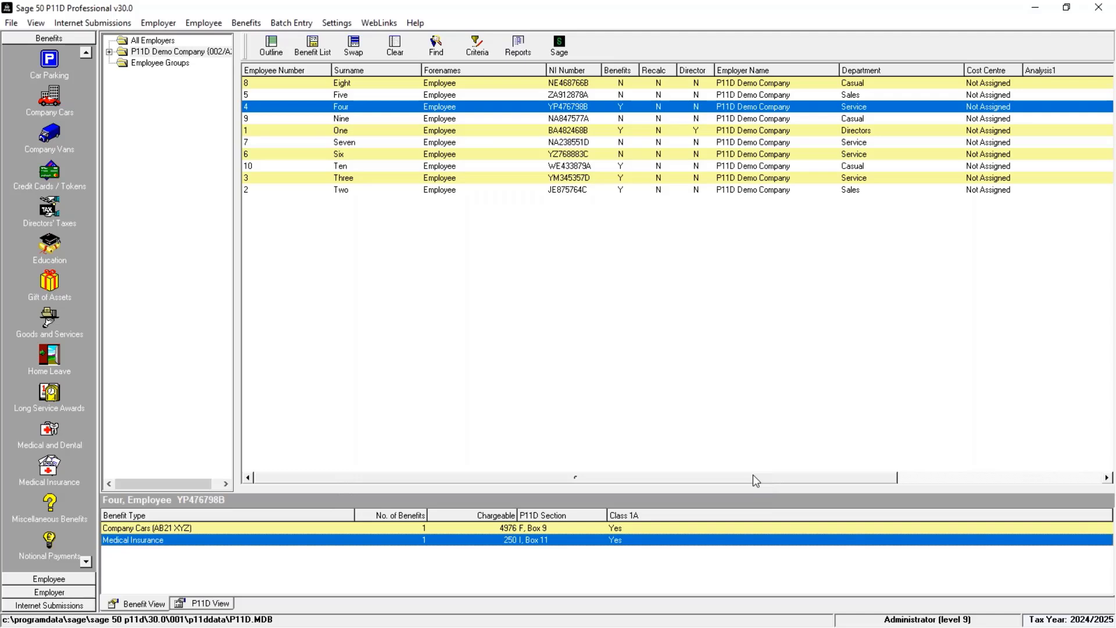
click(395, 47)
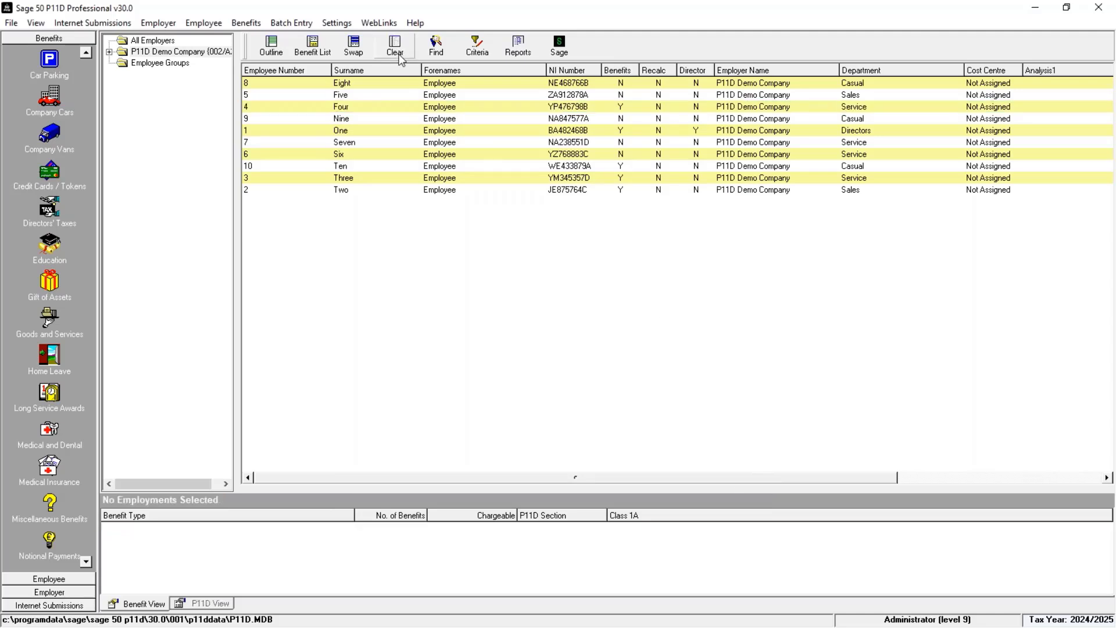
Select all employees, preview the Company Car Benefit Report for them, read through its pages and close it.
click(354, 46)
click(520, 55)
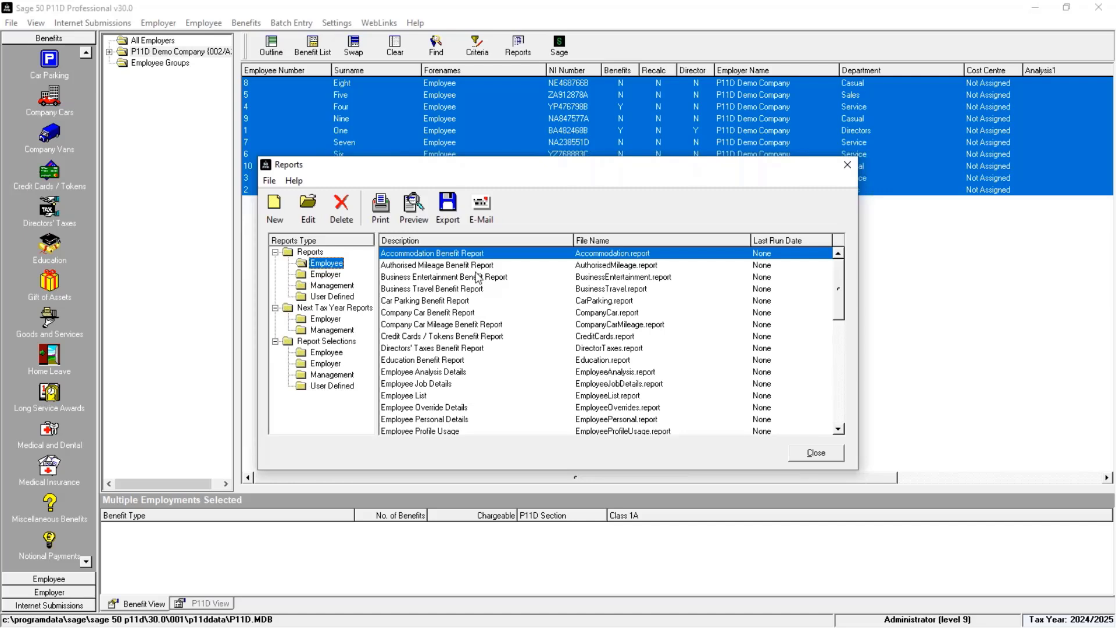
click(455, 315)
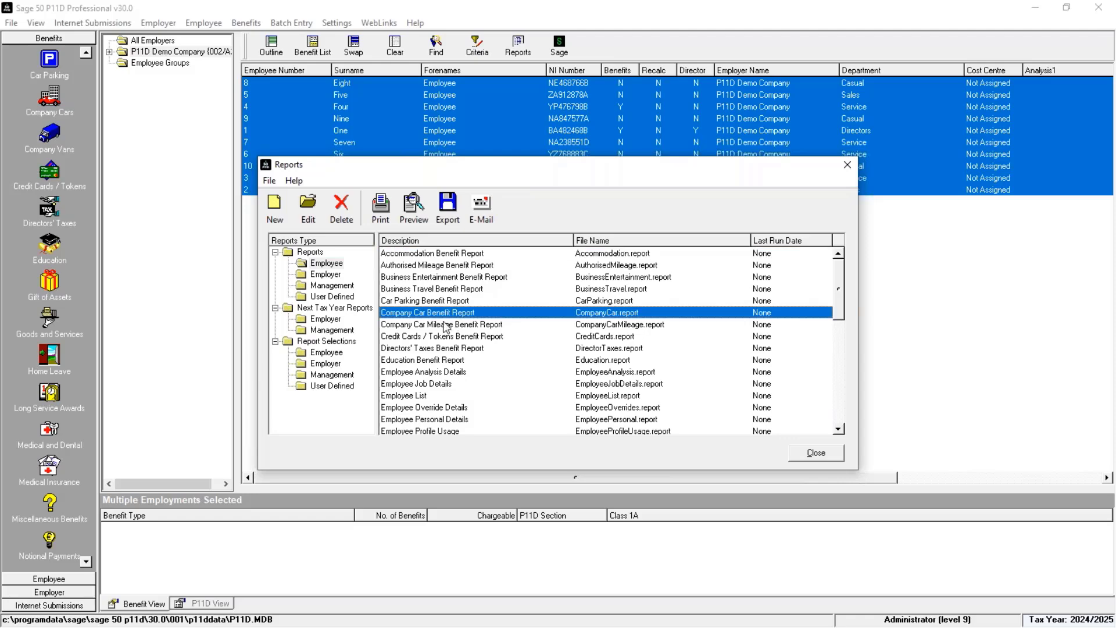
double_click(420, 315)
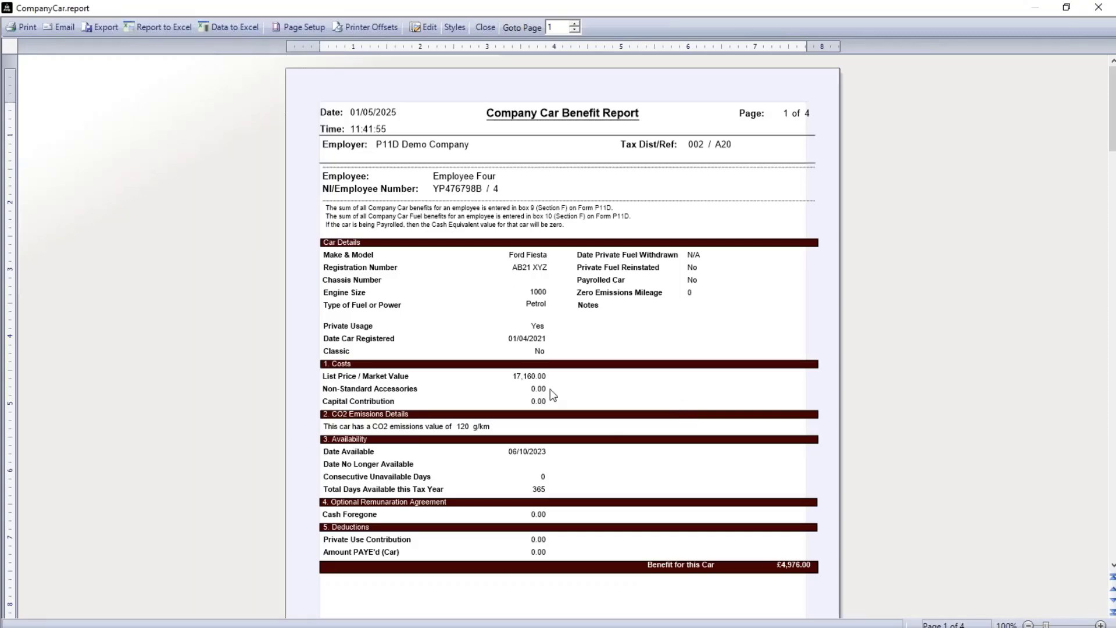
scroll(615, 456, down, 3)
scroll(617, 457, down, 12)
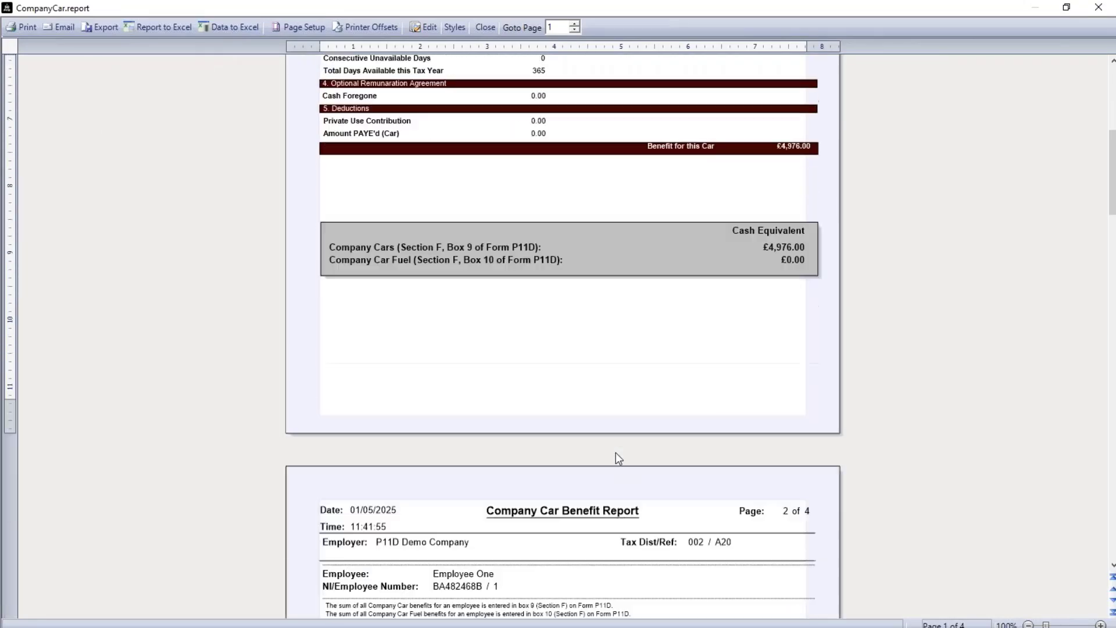
scroll(604, 542, down, 20)
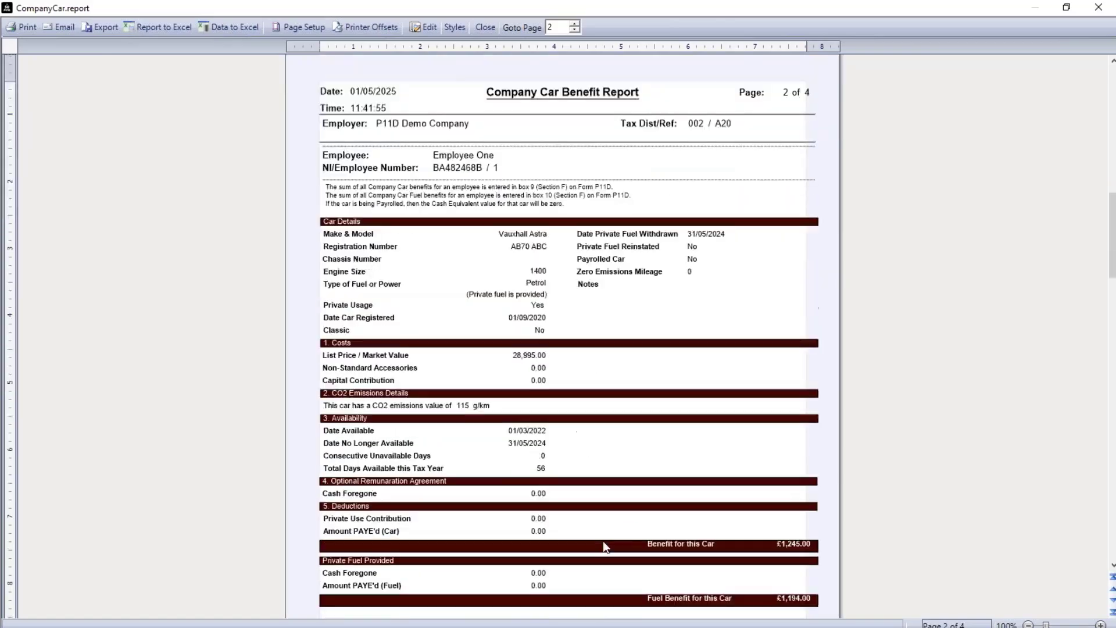
click(486, 28)
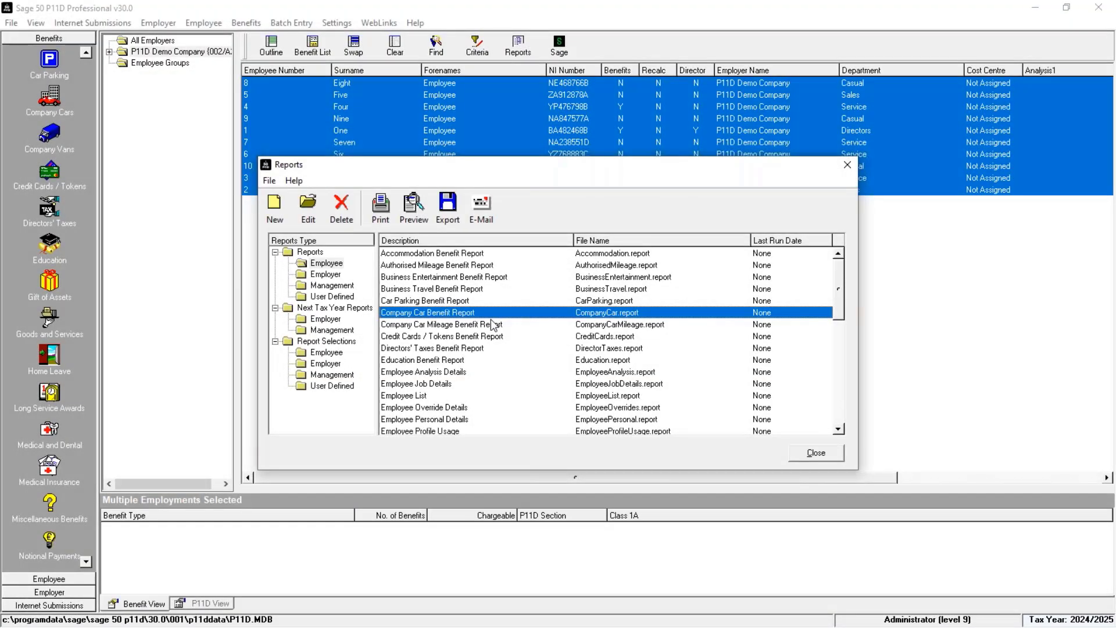
Preview the Medical Insurance Benefit Report for all employees, read through its pages and close it.
key(Down)
key(Down)
key(Down)
key(Down)
key(Down)
key(Down)
key(Down)
key(Down)
key(Down)
key(Down)
key(Down)
key(Down)
key(Down)
key(Down)
key(Down)
key(Down)
key(Down)
key(Down)
key(Down)
key(Down)
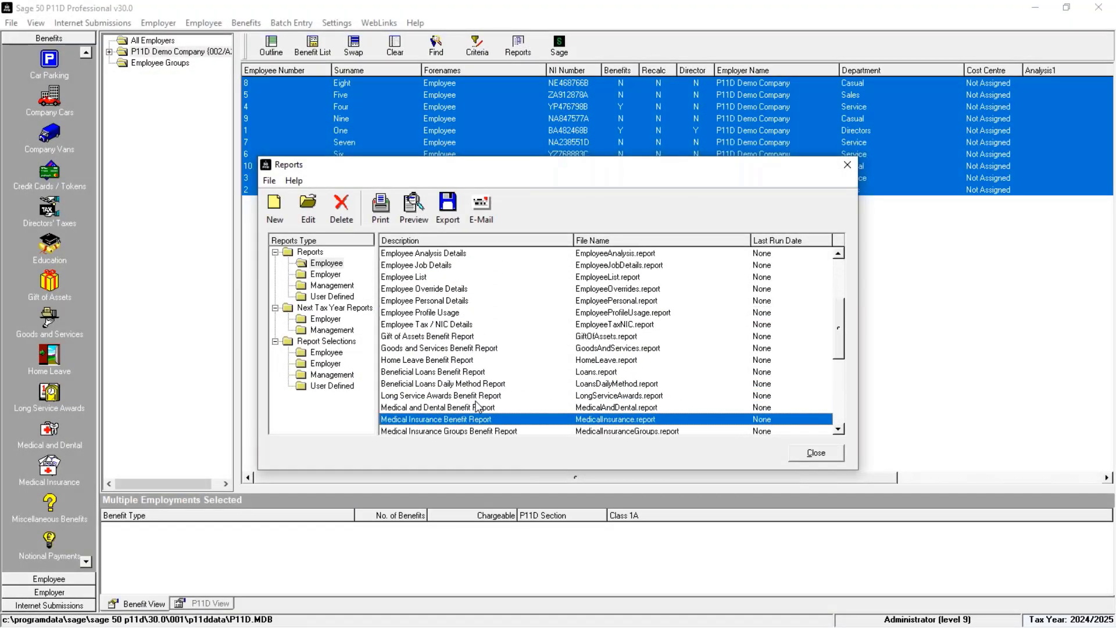
double_click(469, 397)
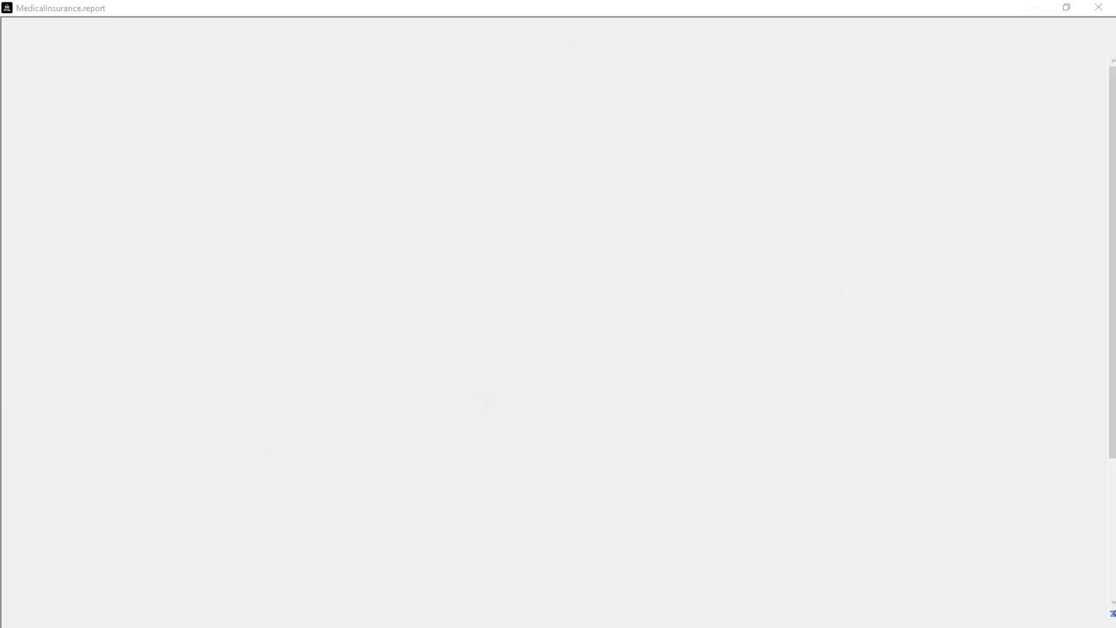
scroll(584, 421, down, 10)
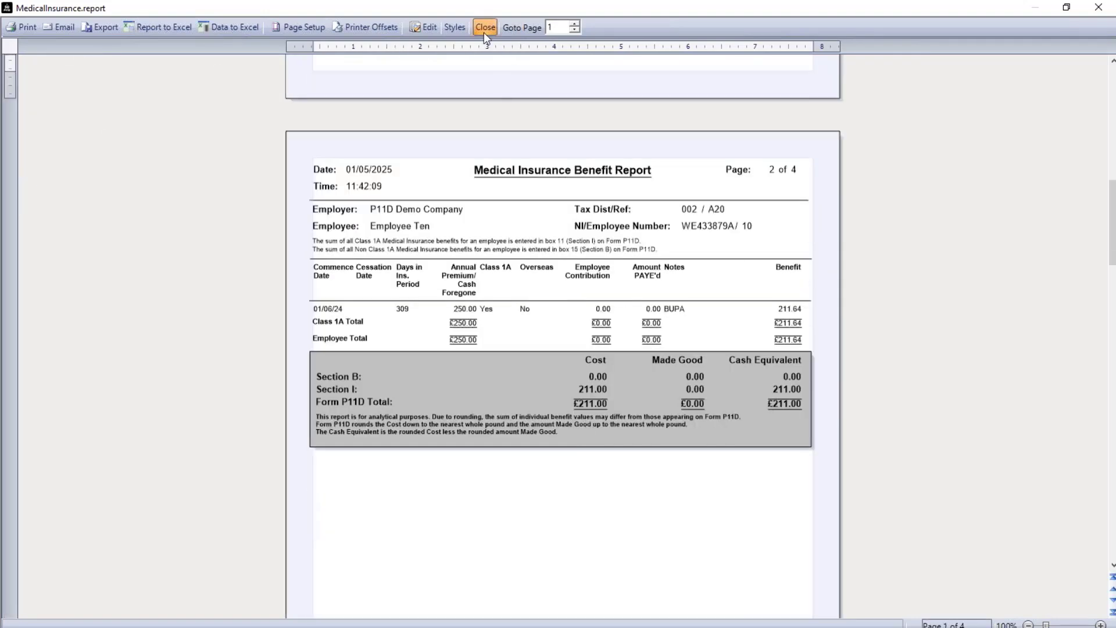
click(483, 33)
Look over the employer and management report lists, close the reports and clear the employee selection.
click(323, 275)
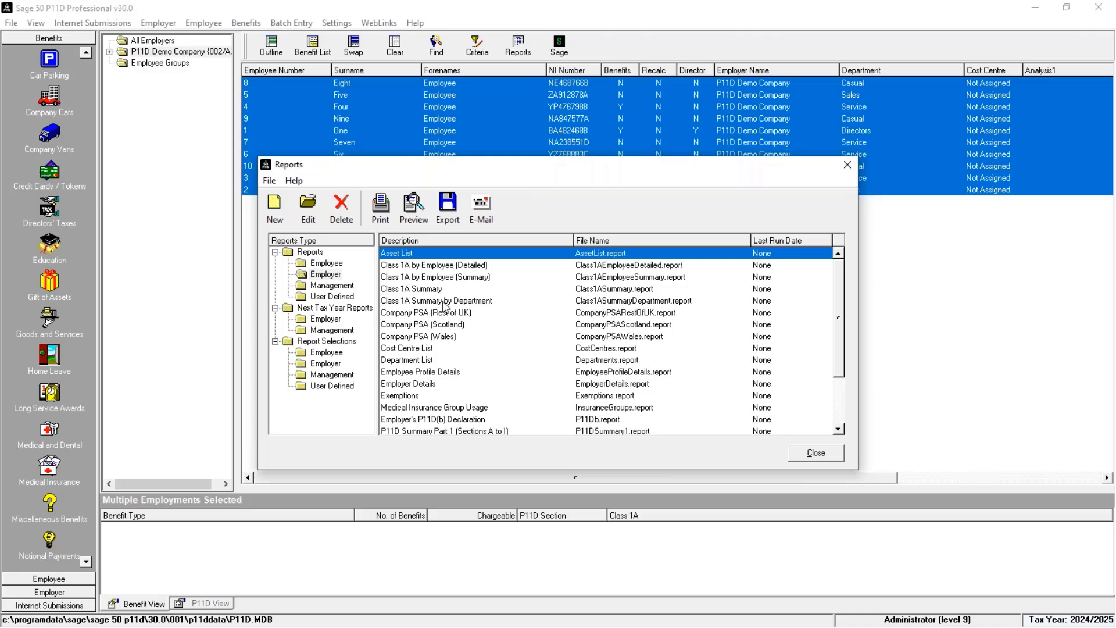
click(335, 285)
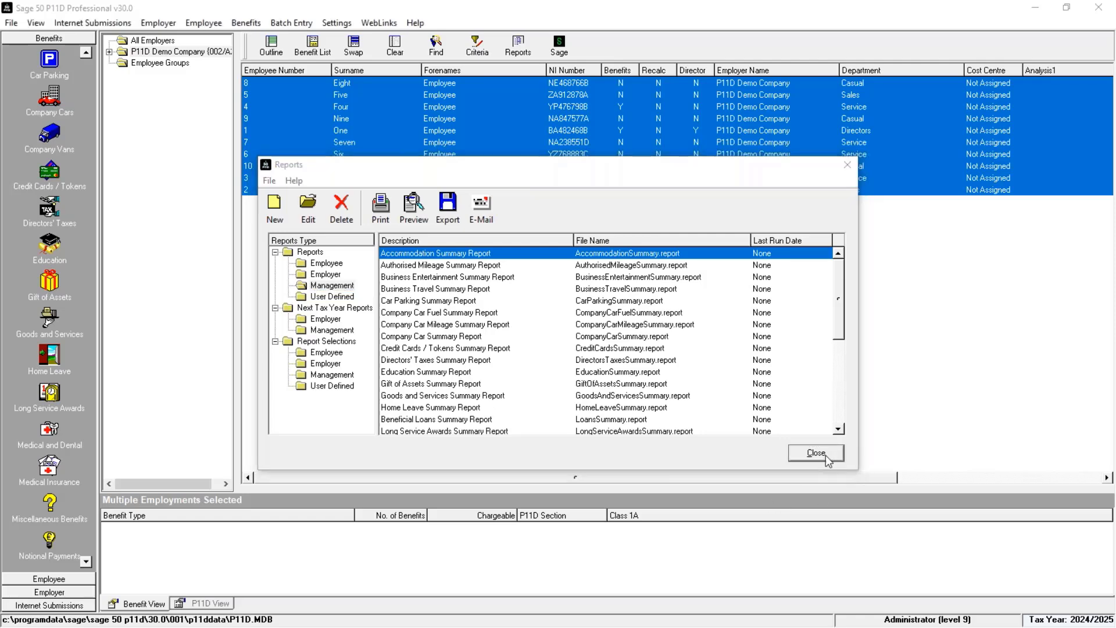
click(825, 455)
click(395, 46)
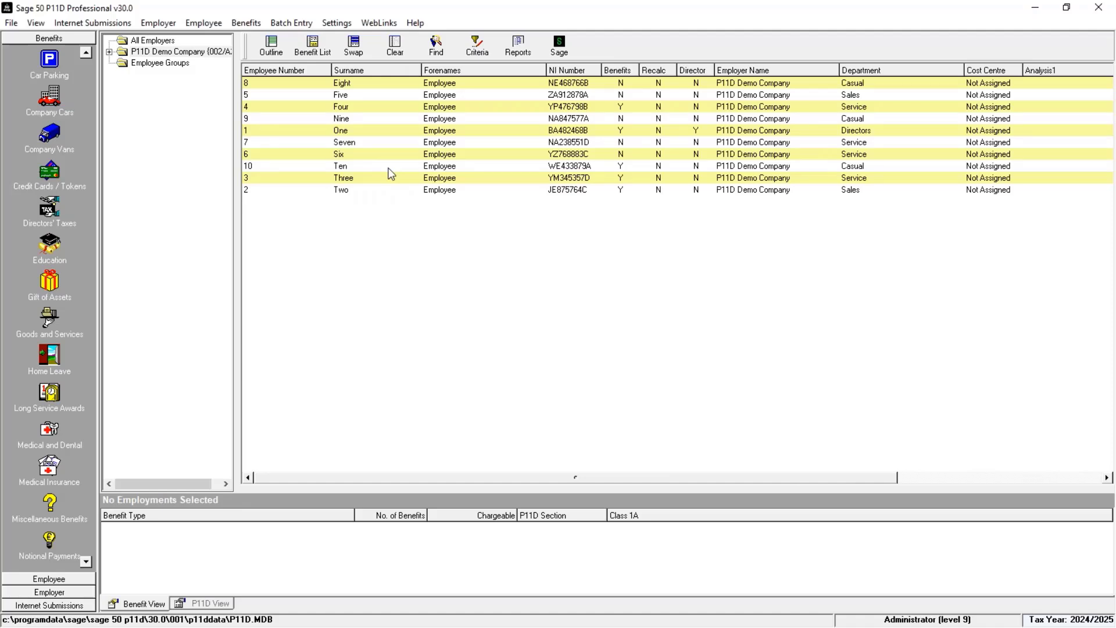
Set up a backup of the data files to the Desktop with the file name P11D year end 2025.
click(11, 23)
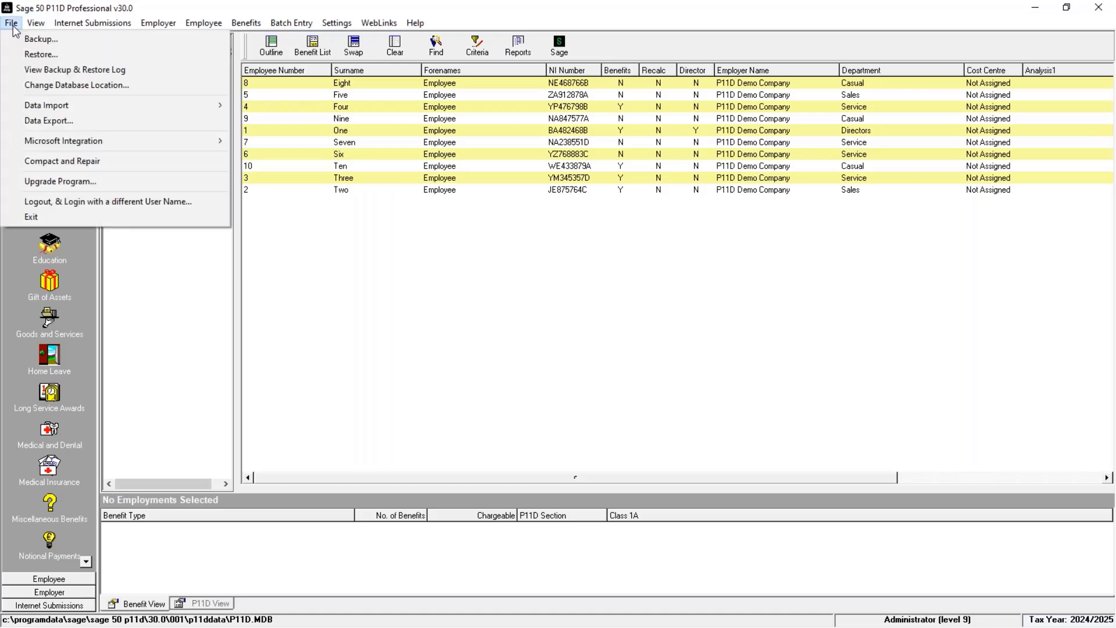
click(55, 40)
click(610, 424)
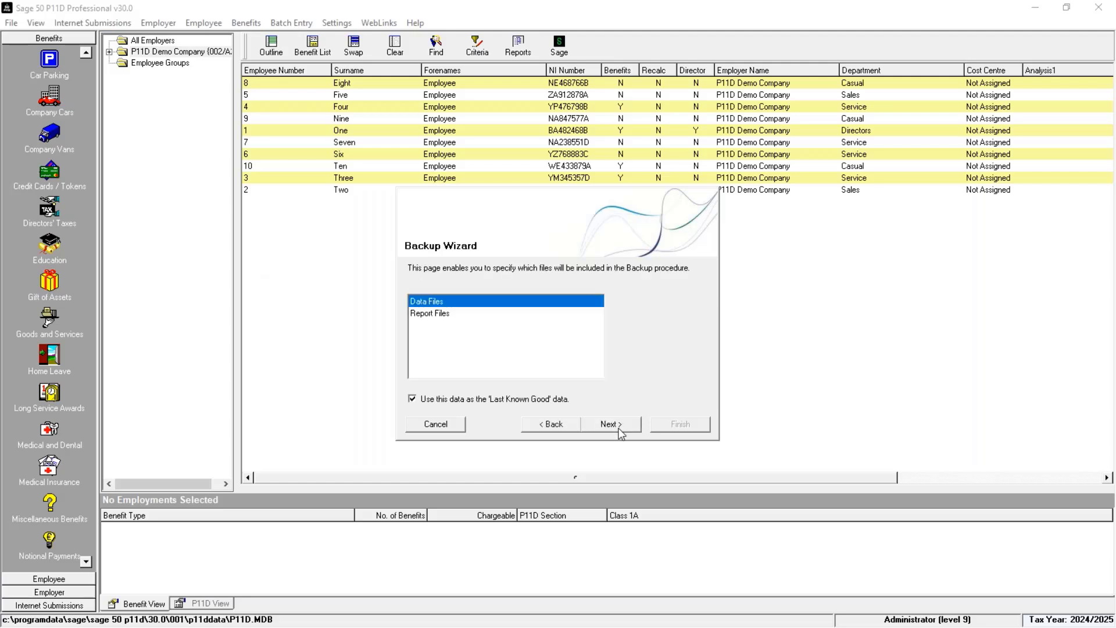
click(619, 425)
click(646, 351)
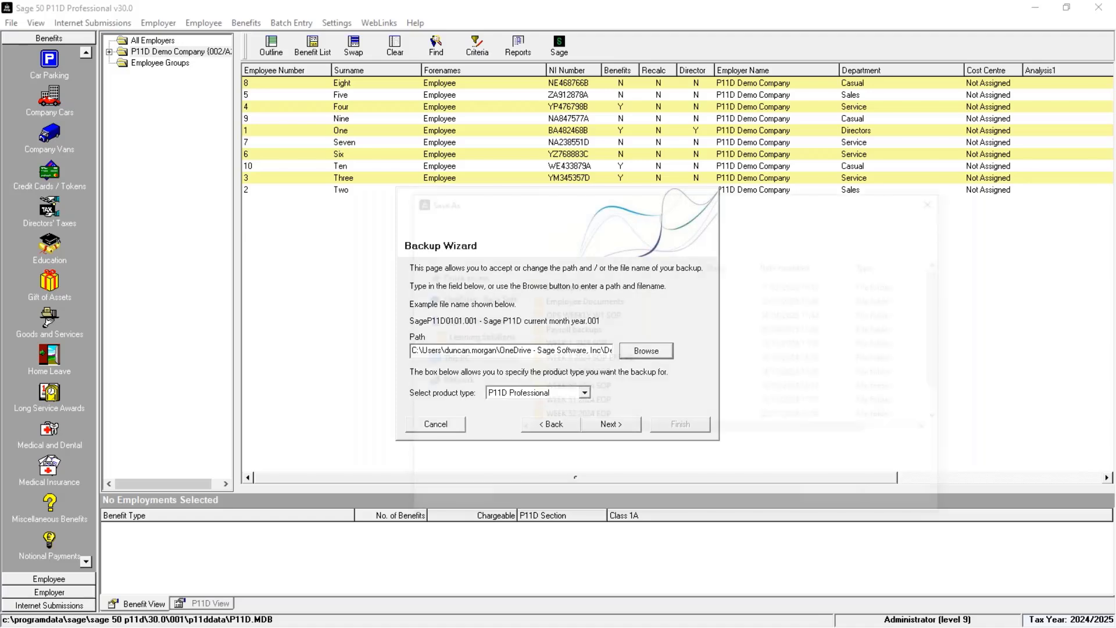
text(P11d)
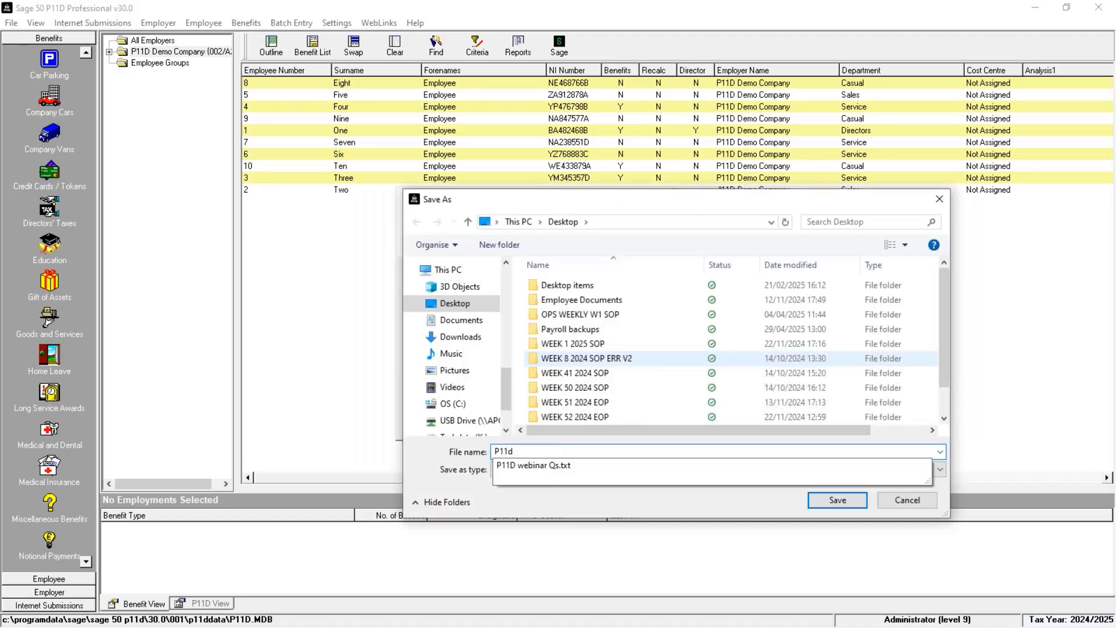
key(BackSpace)
text(D year end 2025)
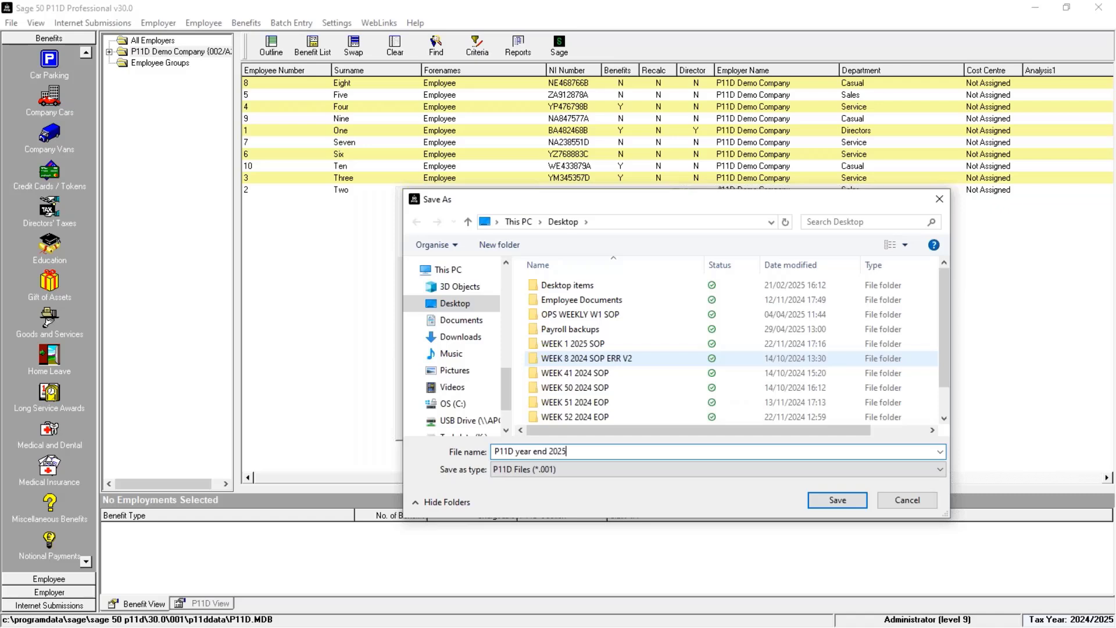
click(839, 502)
Run the prepared data backup and return to the employee list.
click(633, 426)
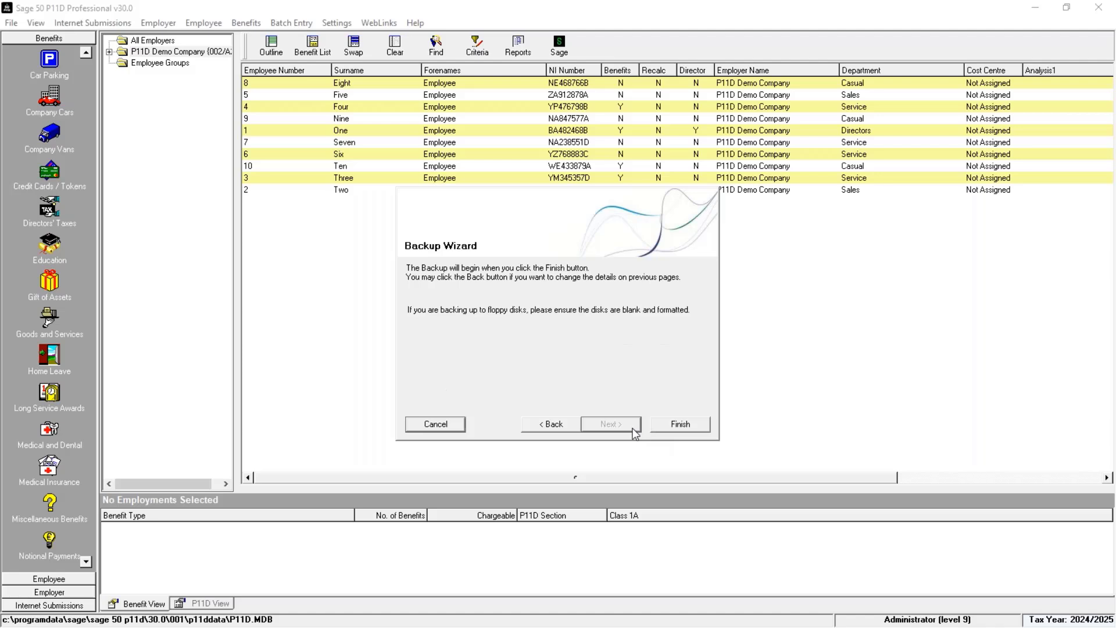
click(676, 426)
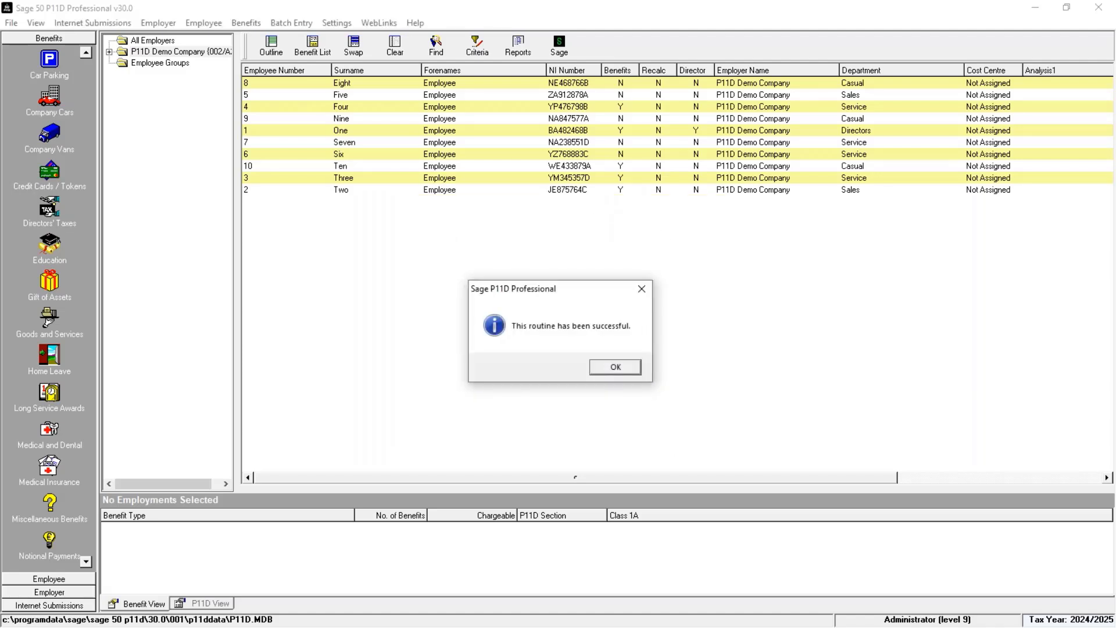
click(617, 369)
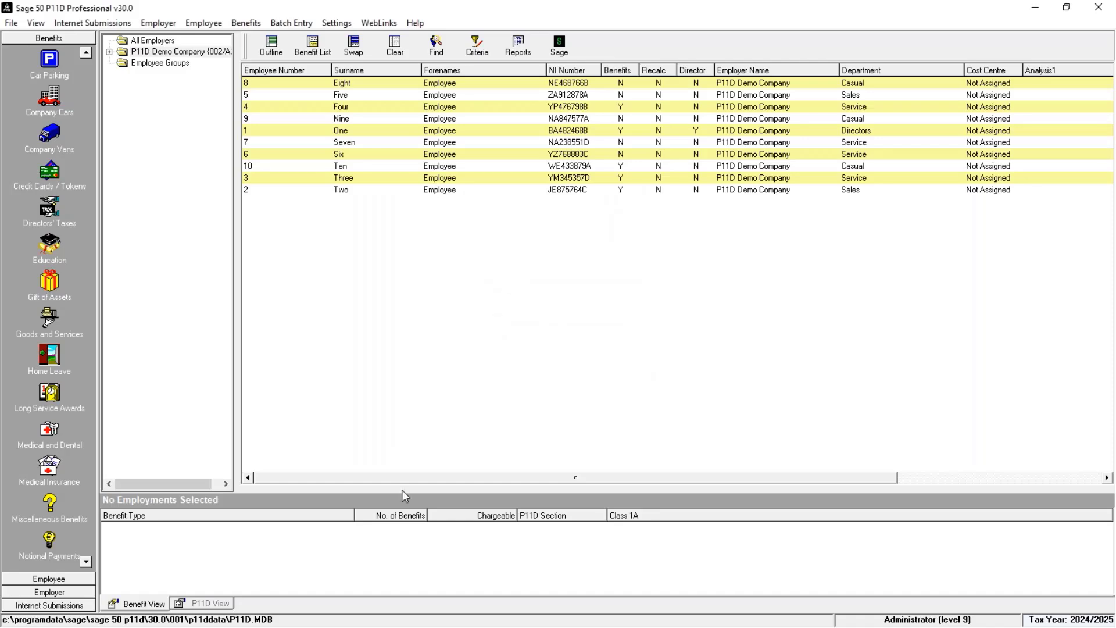
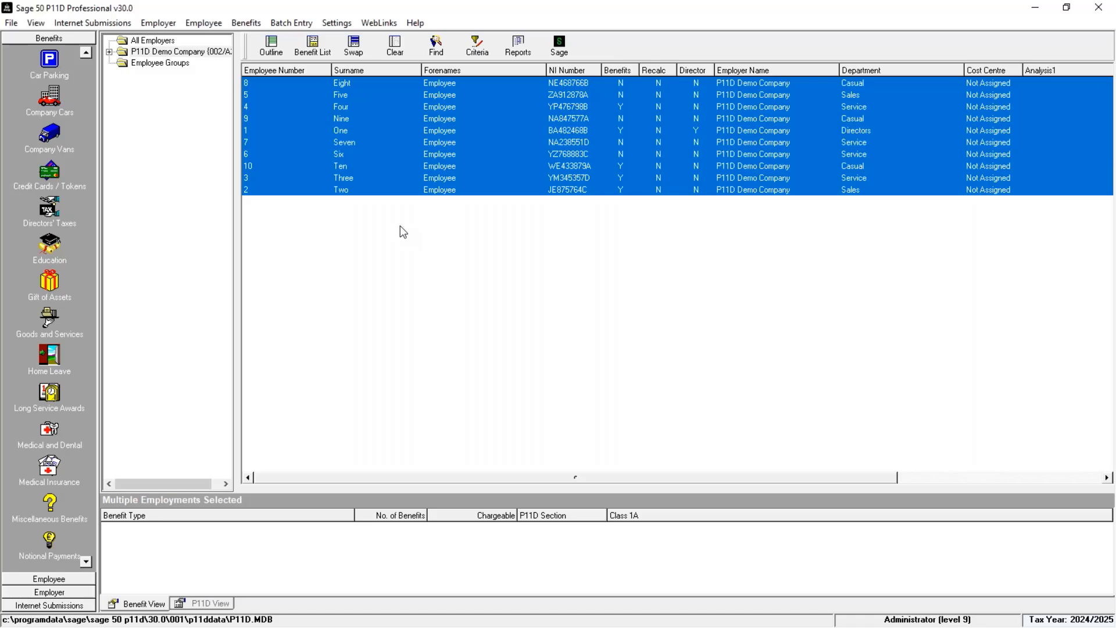
Preview the P11D 2024-2025 employee report for all selected employees.
click(532, 45)
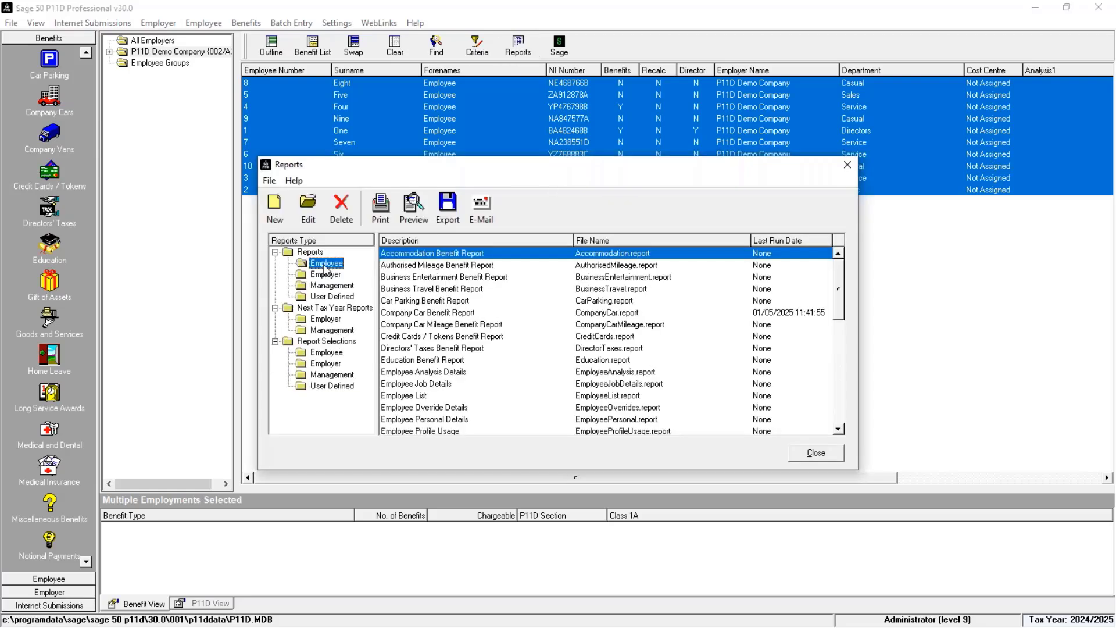
click(835, 430)
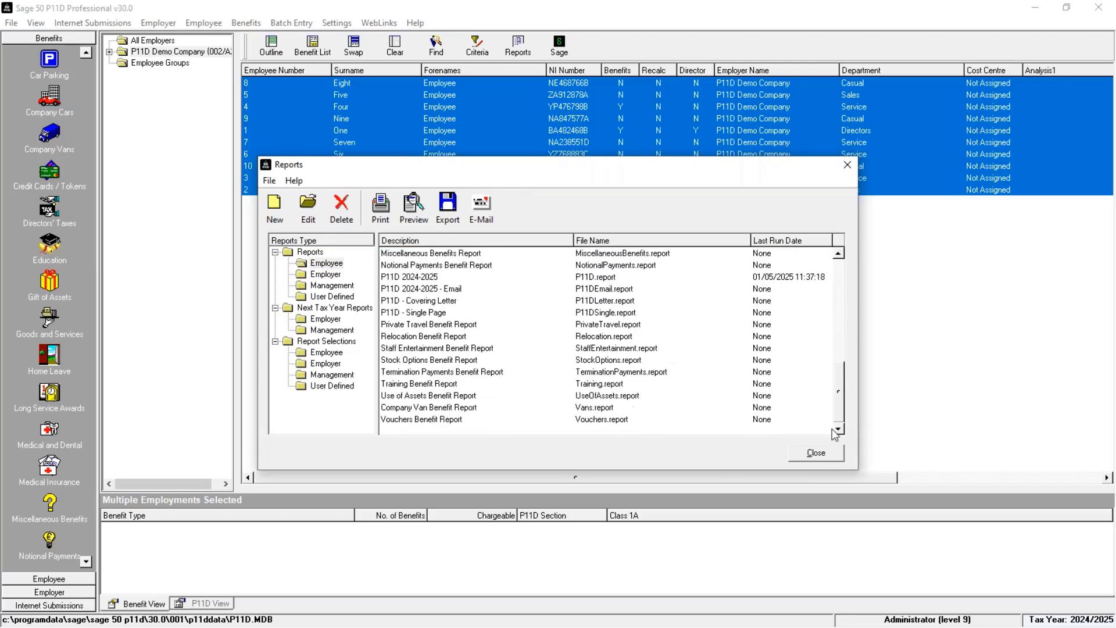
click(419, 279)
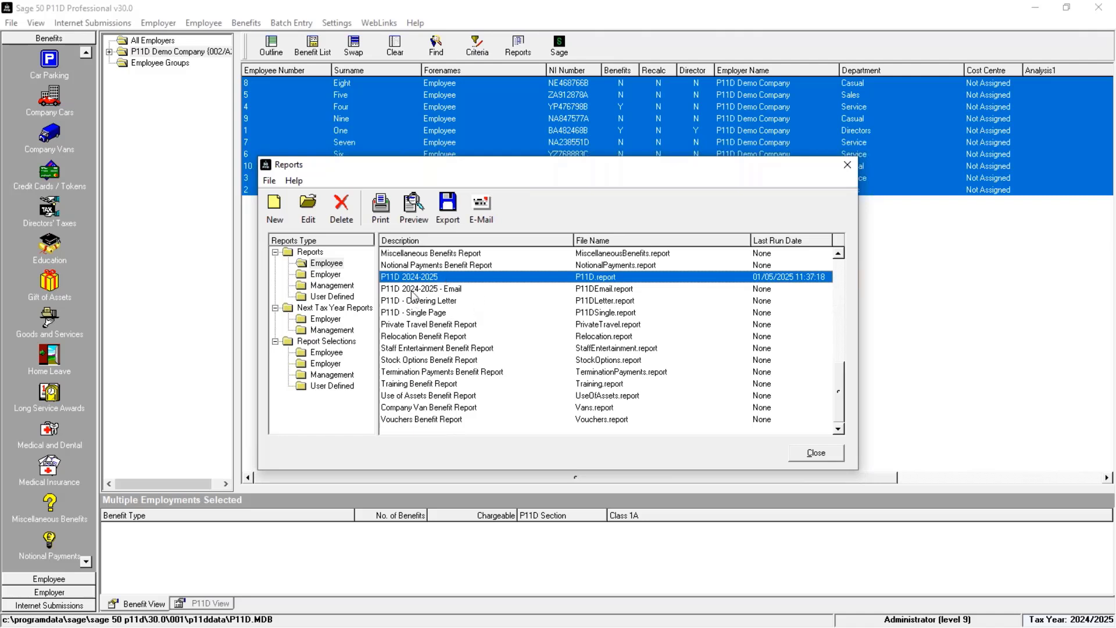
click(411, 290)
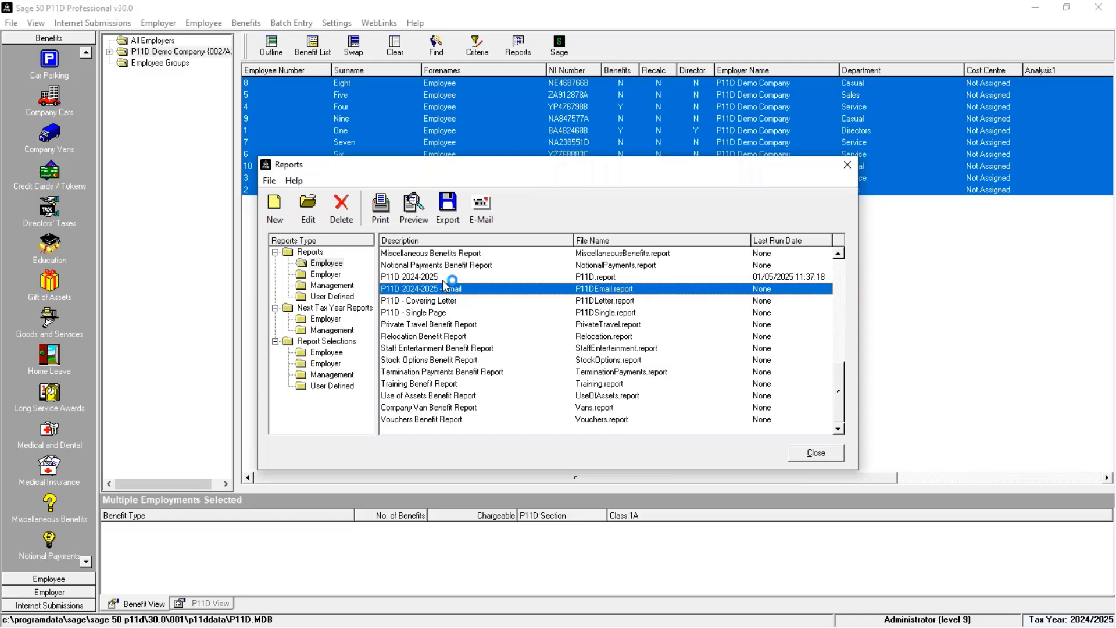
click(445, 278)
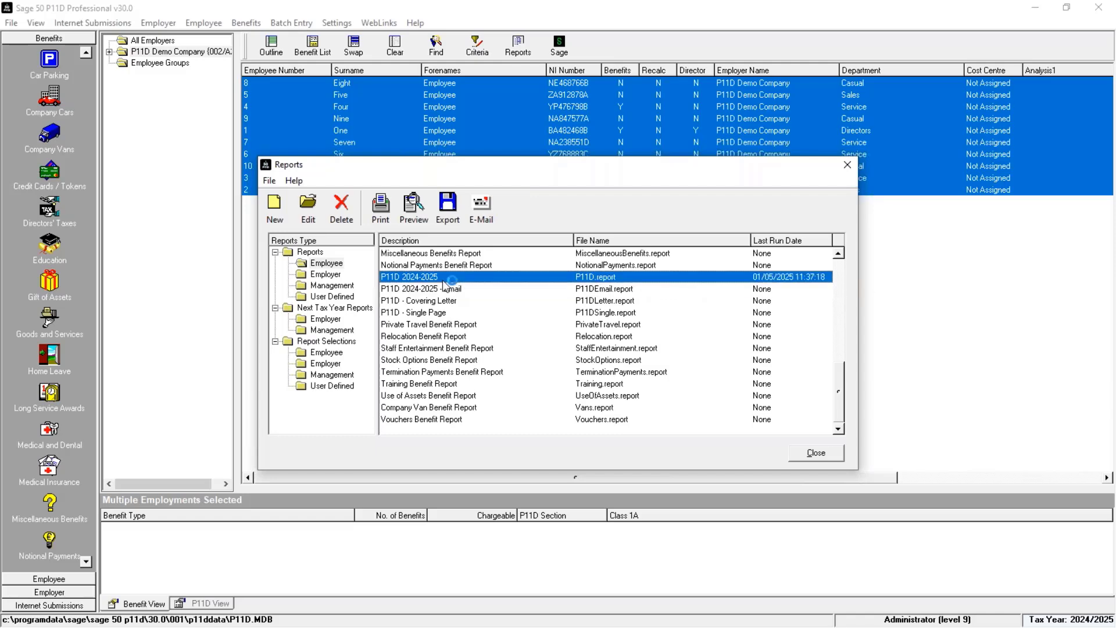
click(413, 209)
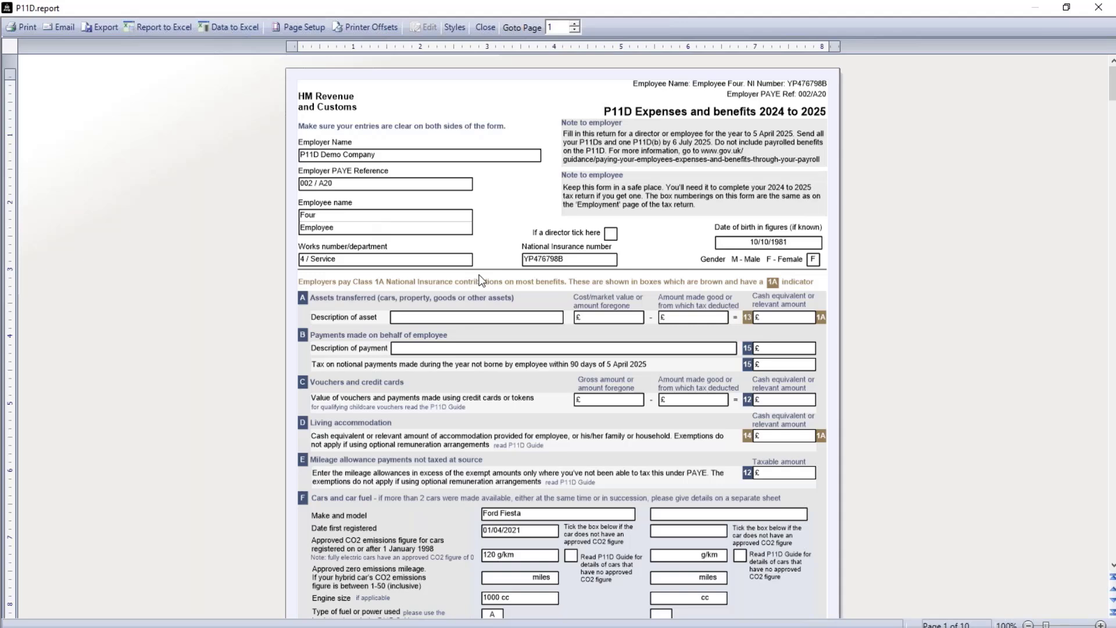
Read through the previewed P11D forms, checking each employee's car, fuel and private medical benefit entries.
scroll(480, 280, down, 3)
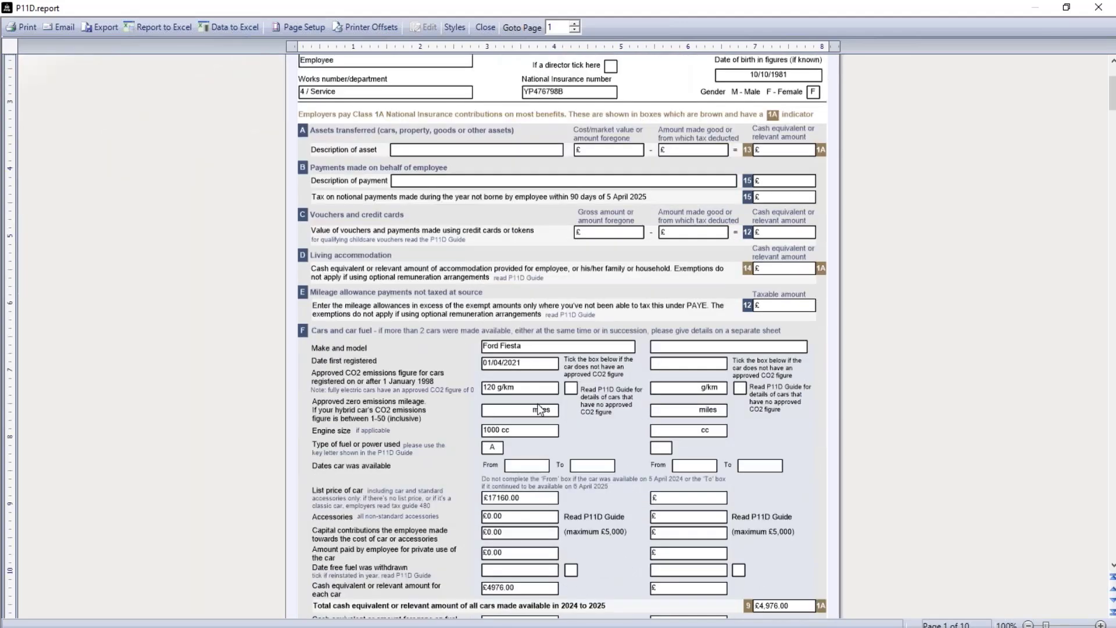
scroll(540, 408, down, 6)
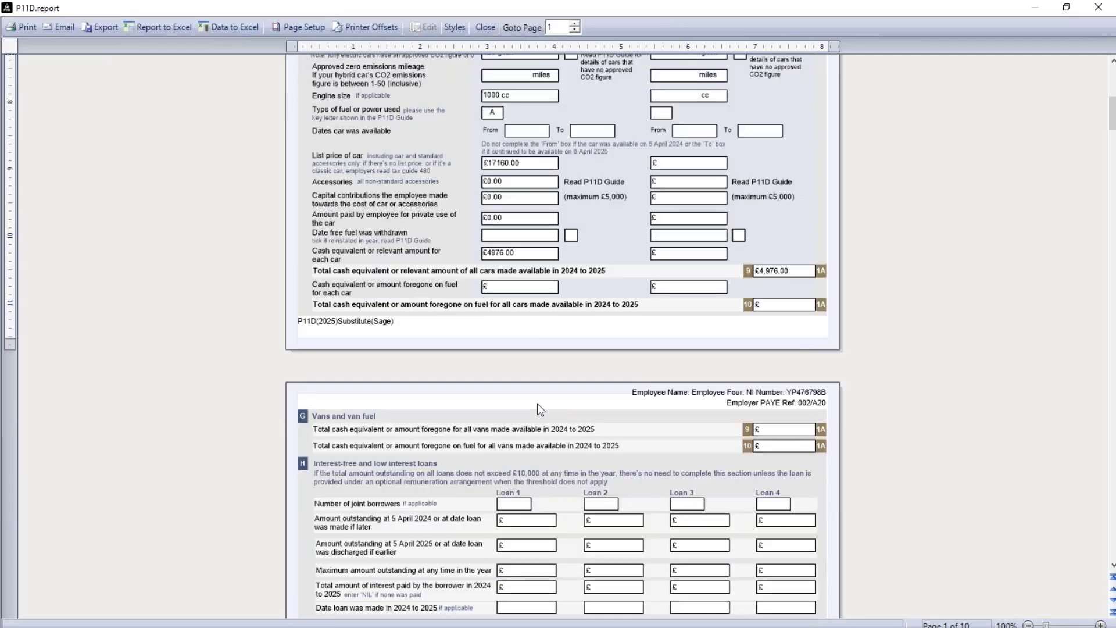
scroll(598, 466, down, 7)
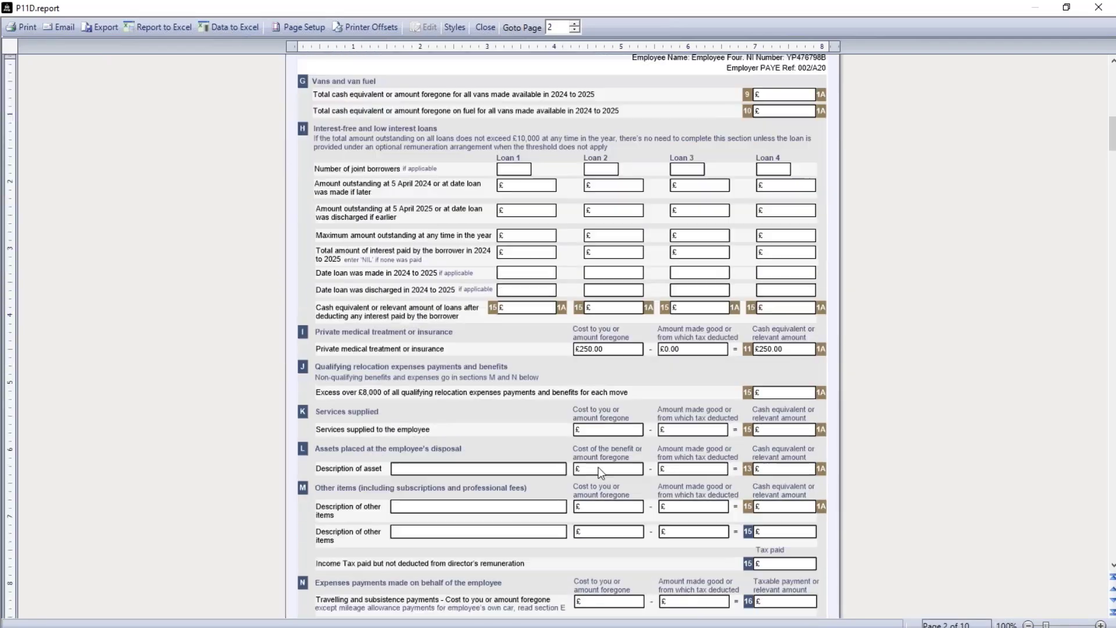
scroll(598, 466, down, 7)
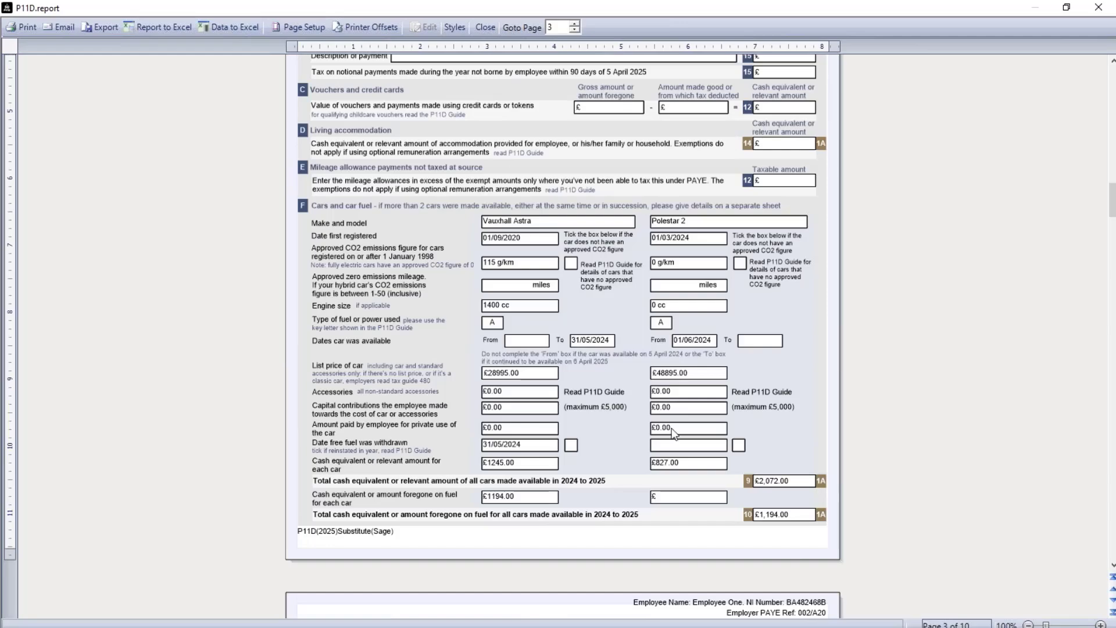
scroll(674, 433, down, 14)
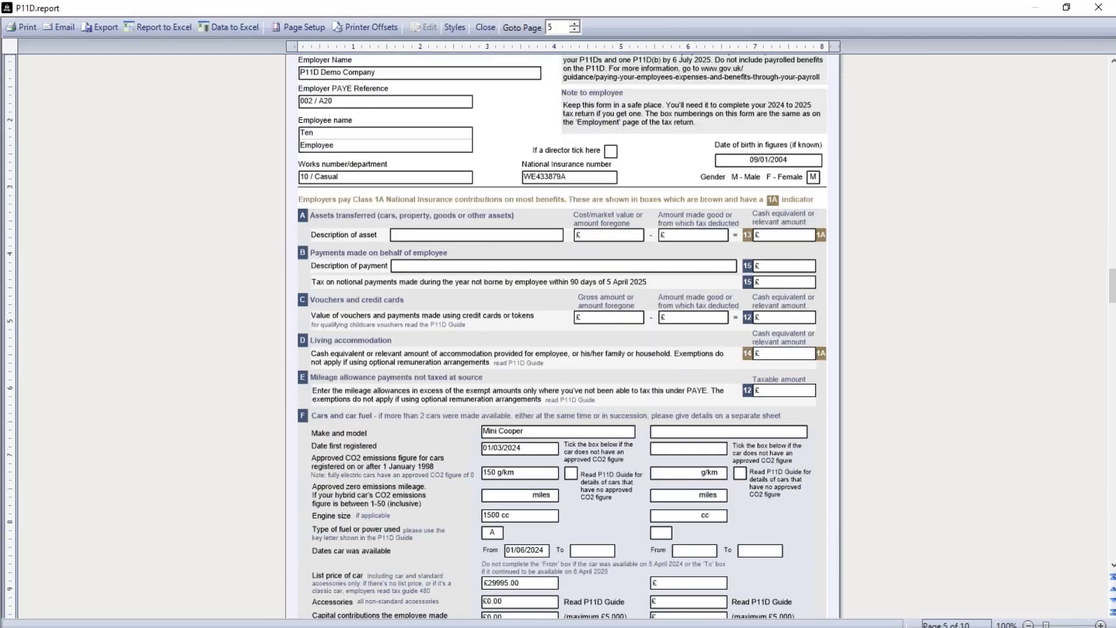
scroll(562, 337, down, 8)
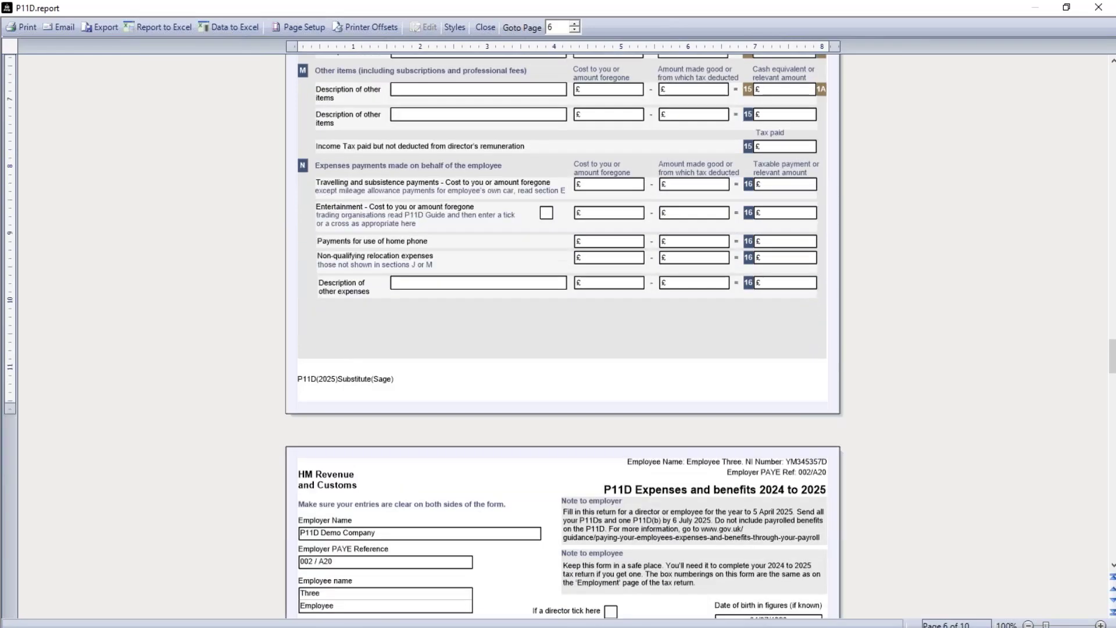
scroll(650, 476, down, 7)
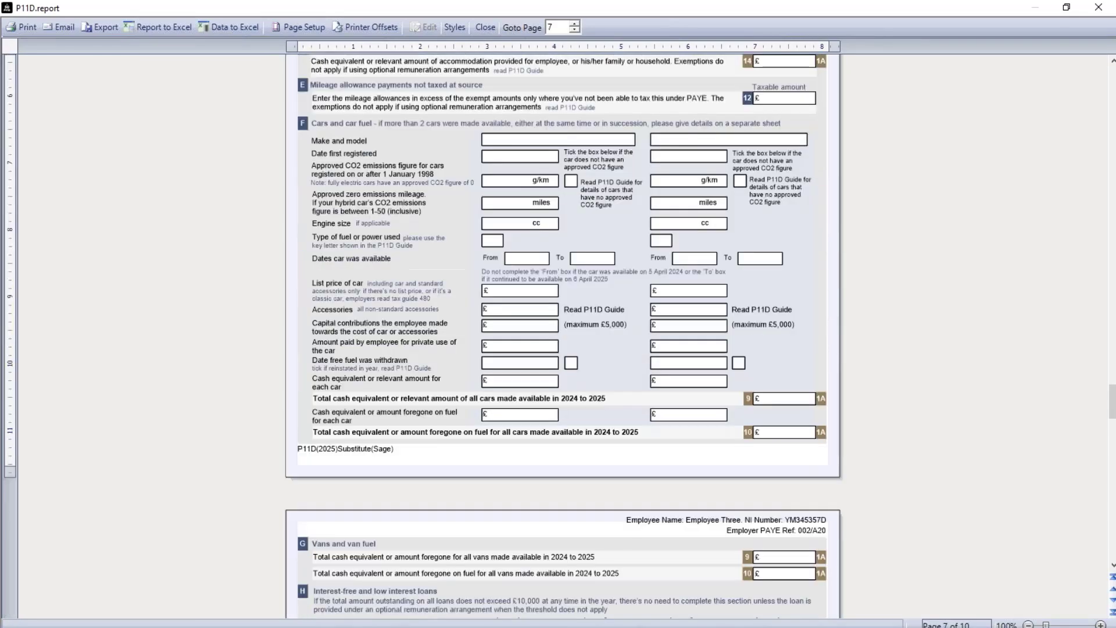
scroll(644, 532, down, 8)
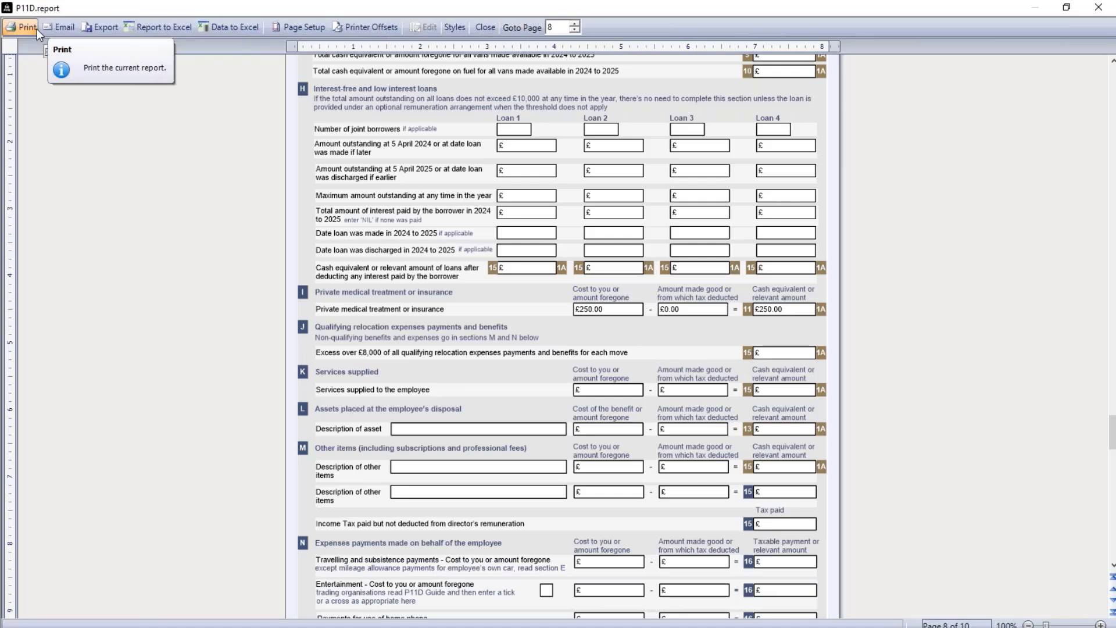
Export the previewed P11D forms to the Desktop as a PDF named P11D 2025 and close the preview.
click(110, 34)
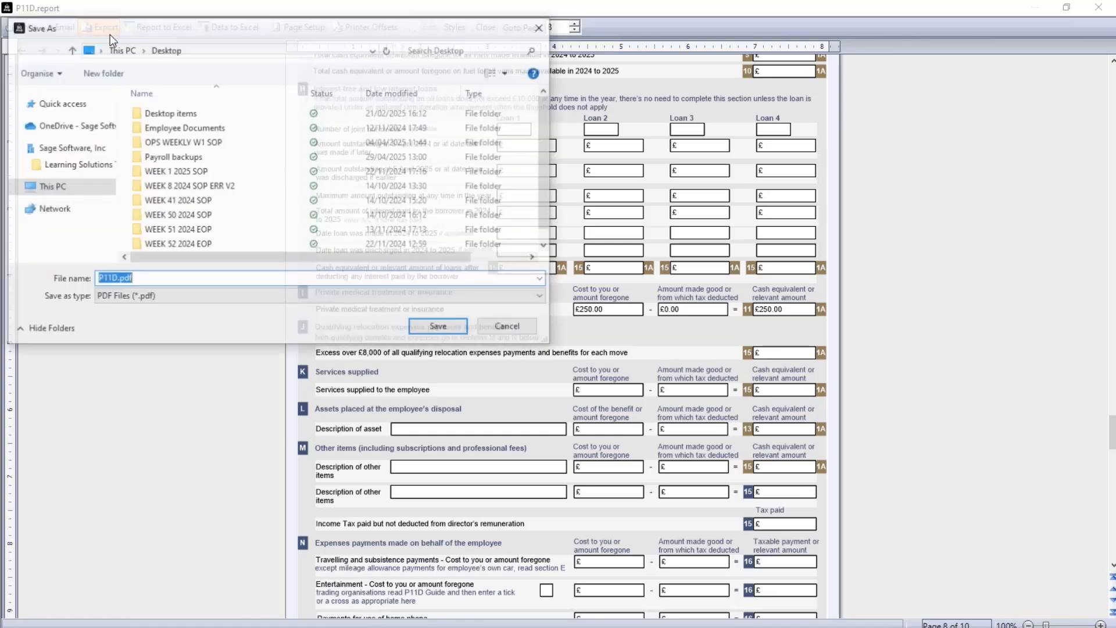
key(Right)
text(2025)
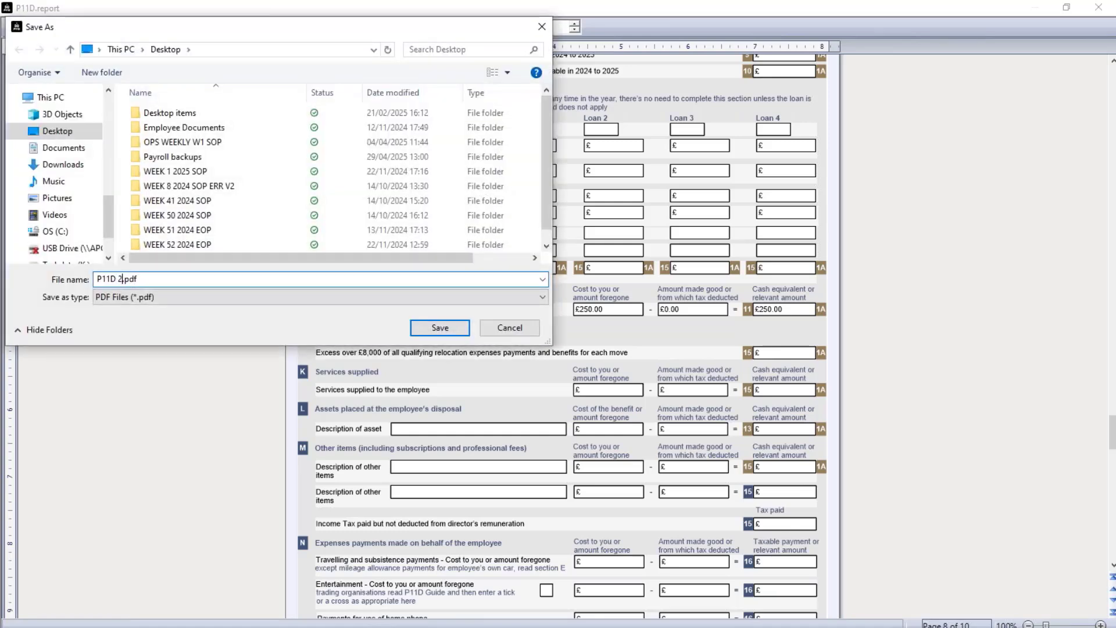
click(452, 335)
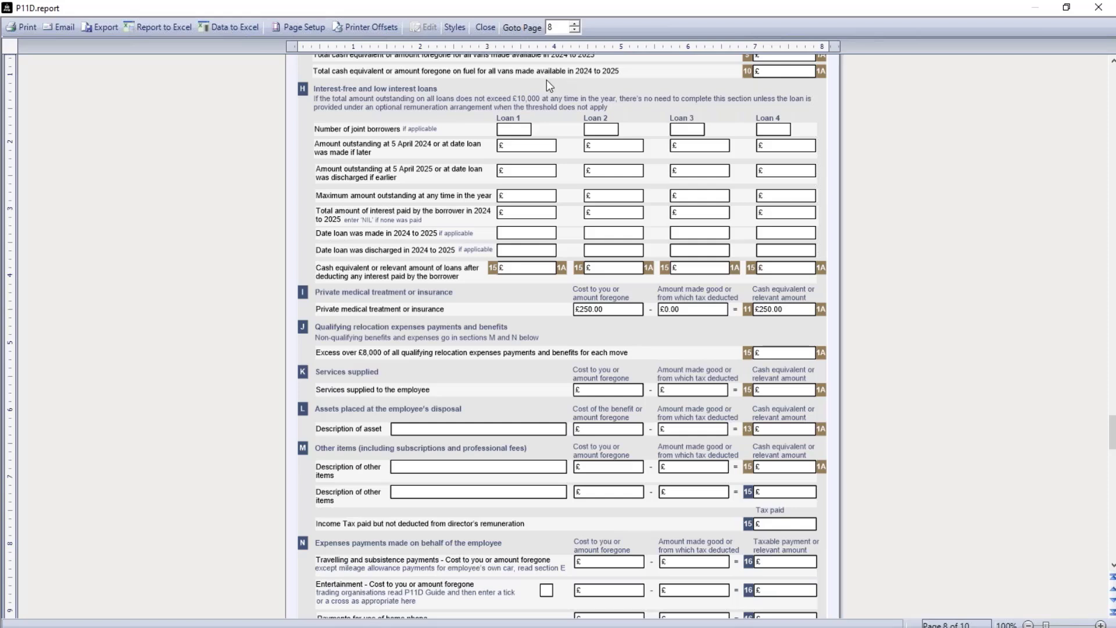
click(486, 27)
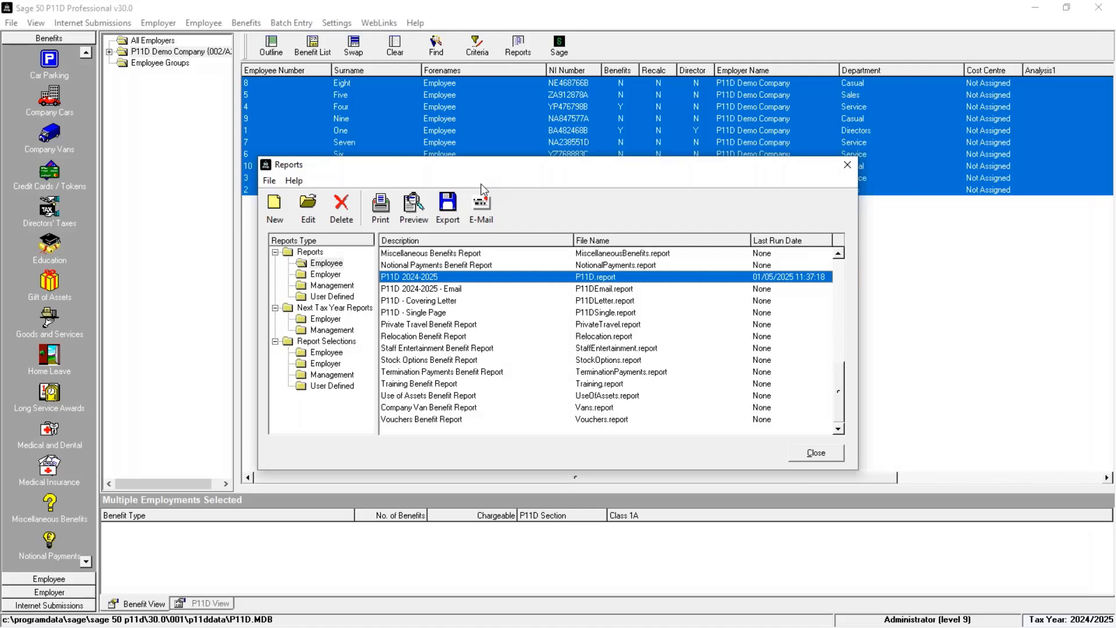
Output the P11D 2024-2025 - Email report to e-mail for the selected employees.
click(430, 289)
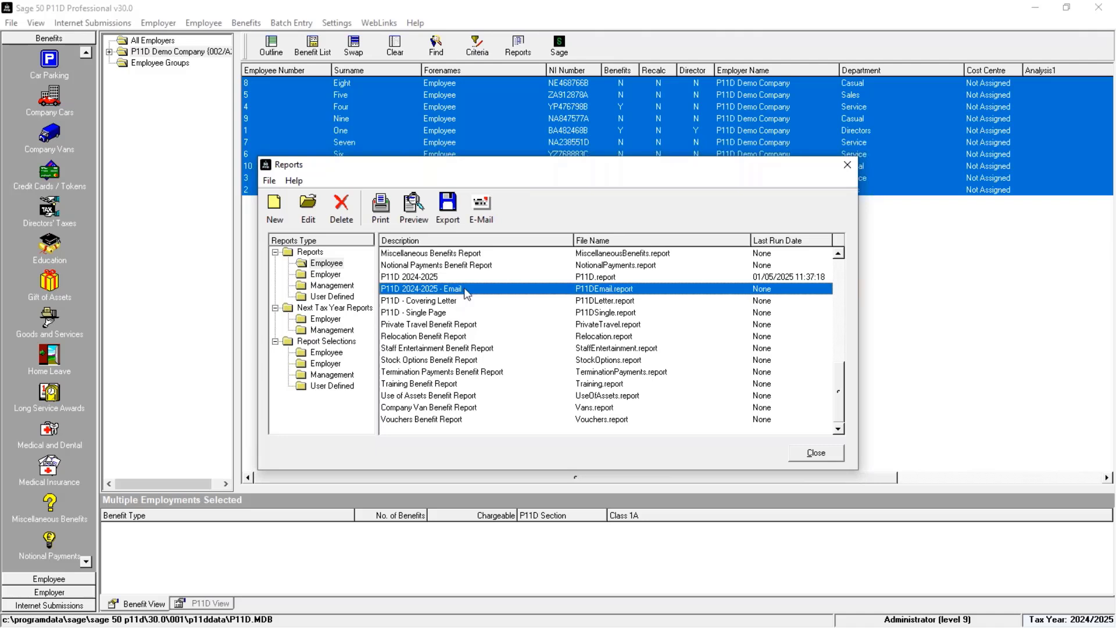
click(481, 209)
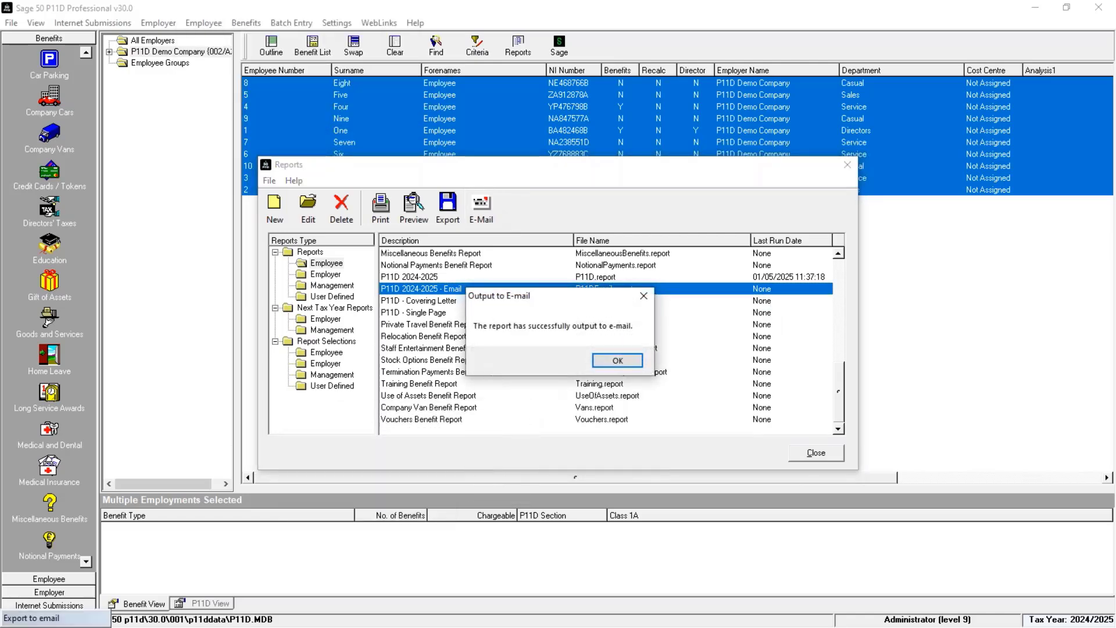
click(618, 362)
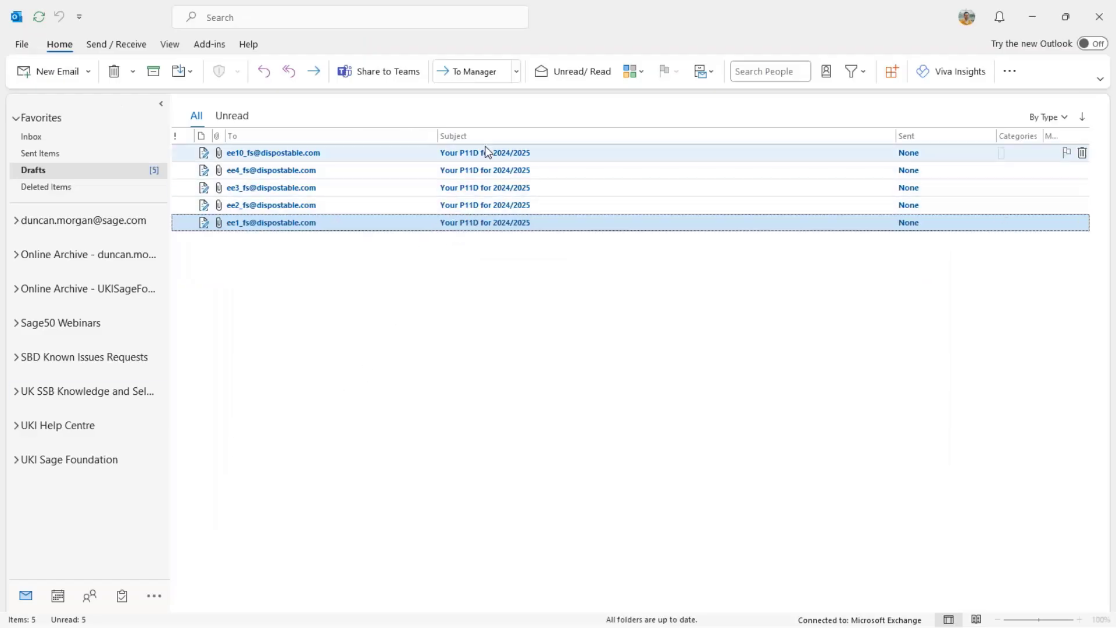
In the Outlook drafts, open Employee One's P11D email and unlock its PDF attachment with the document open password.
double_click(474, 227)
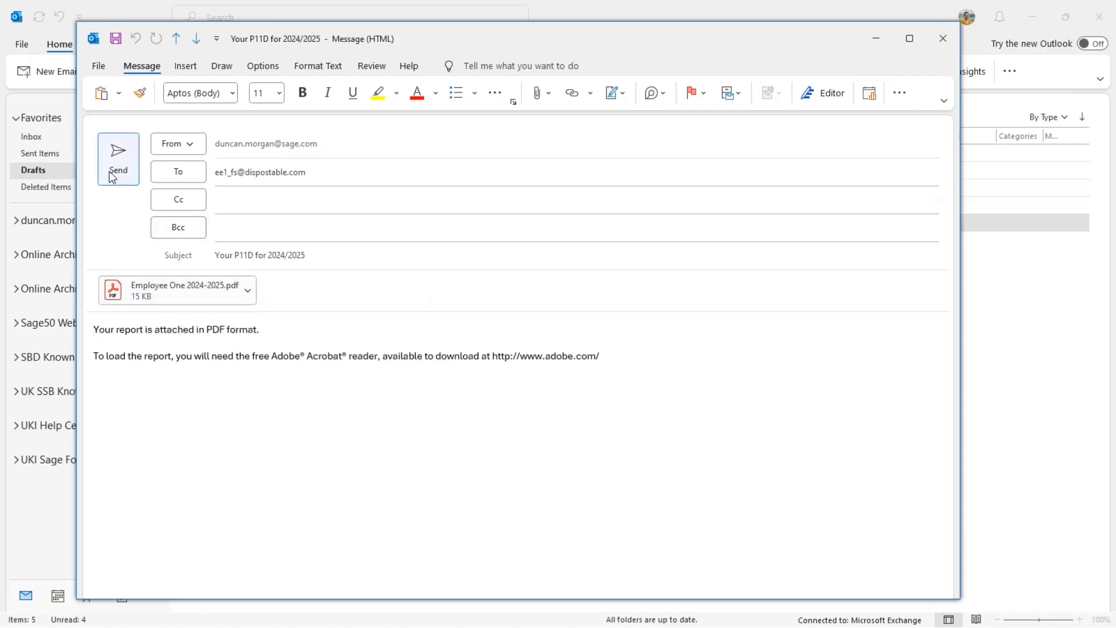
click(192, 298)
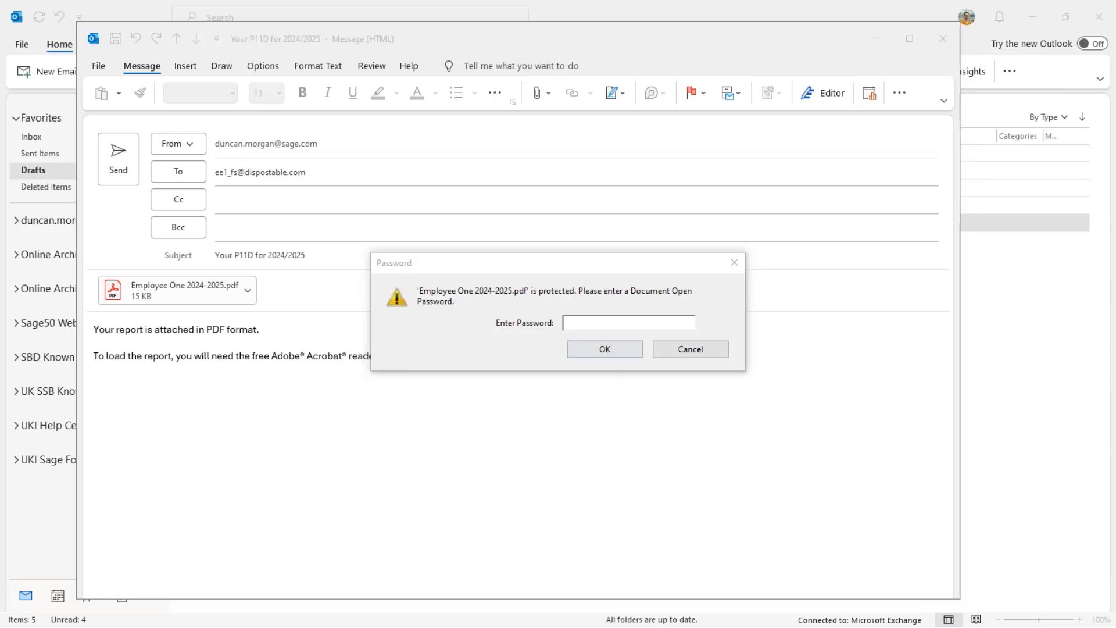
click(586, 323)
key(ctrl+v)
click(603, 351)
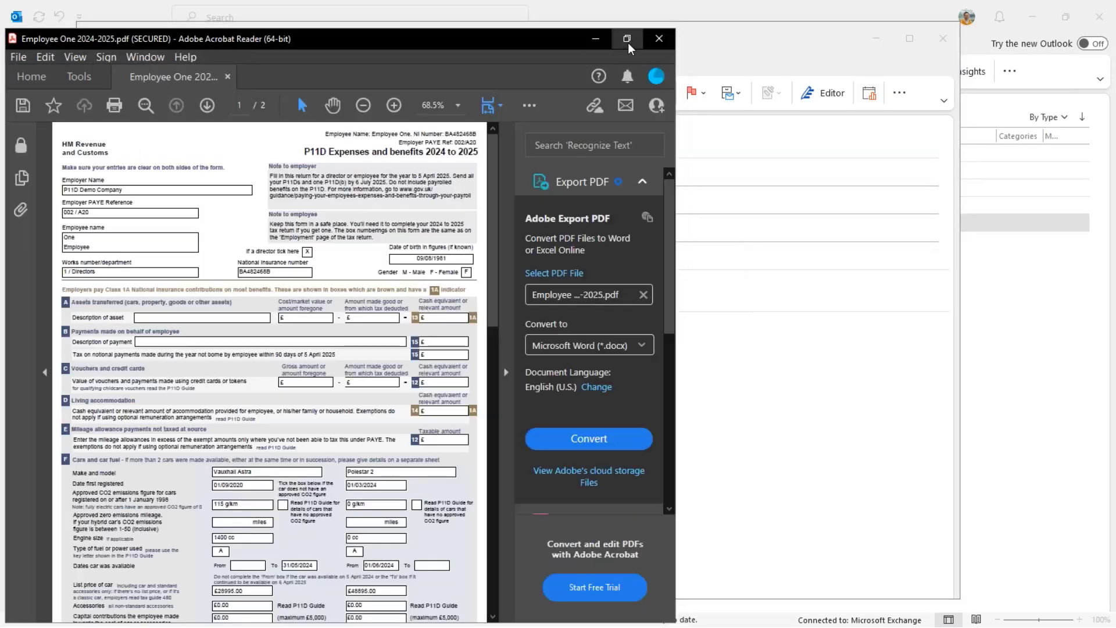
Read through the attached P11D PDF, close it and the draft email, and return to Sage 50 P11D.
click(624, 42)
scroll(602, 327, down, 6)
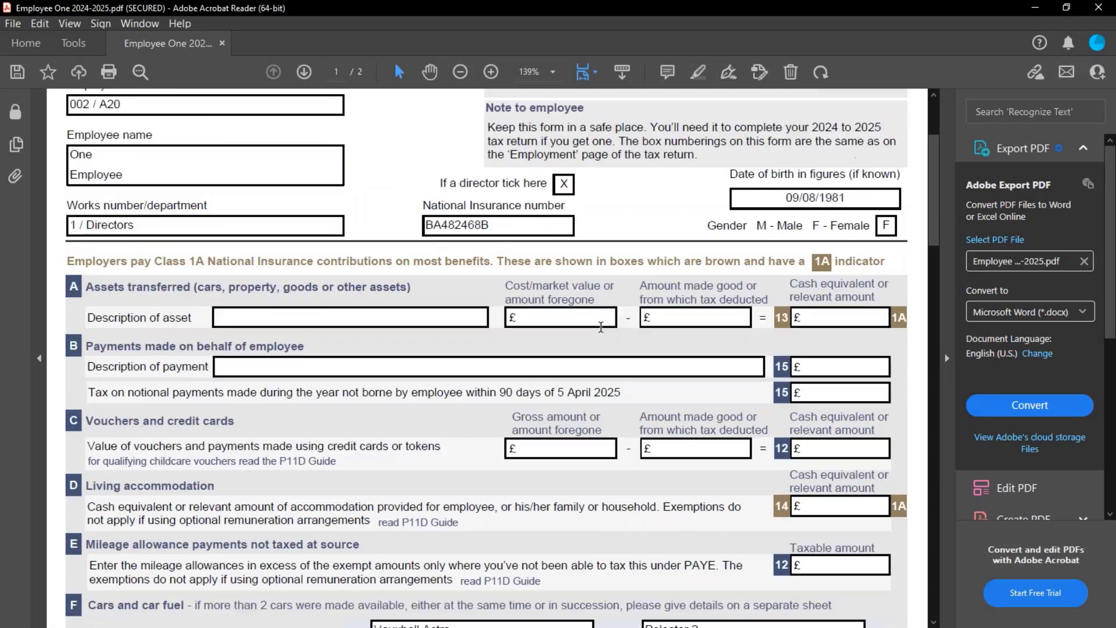
scroll(590, 326, down, 20)
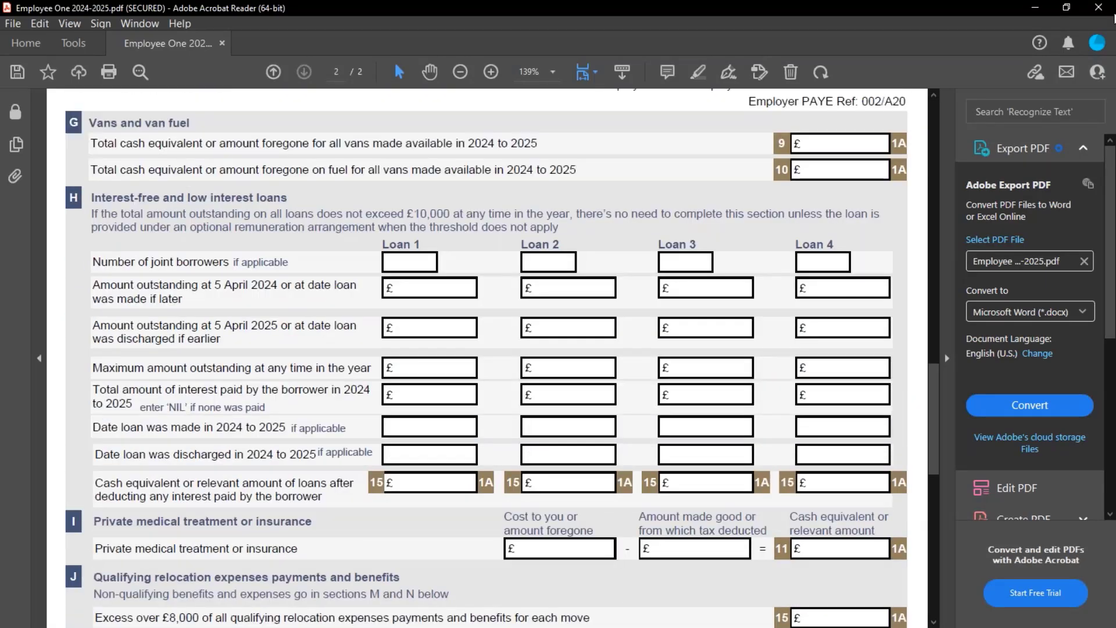
click(1098, 7)
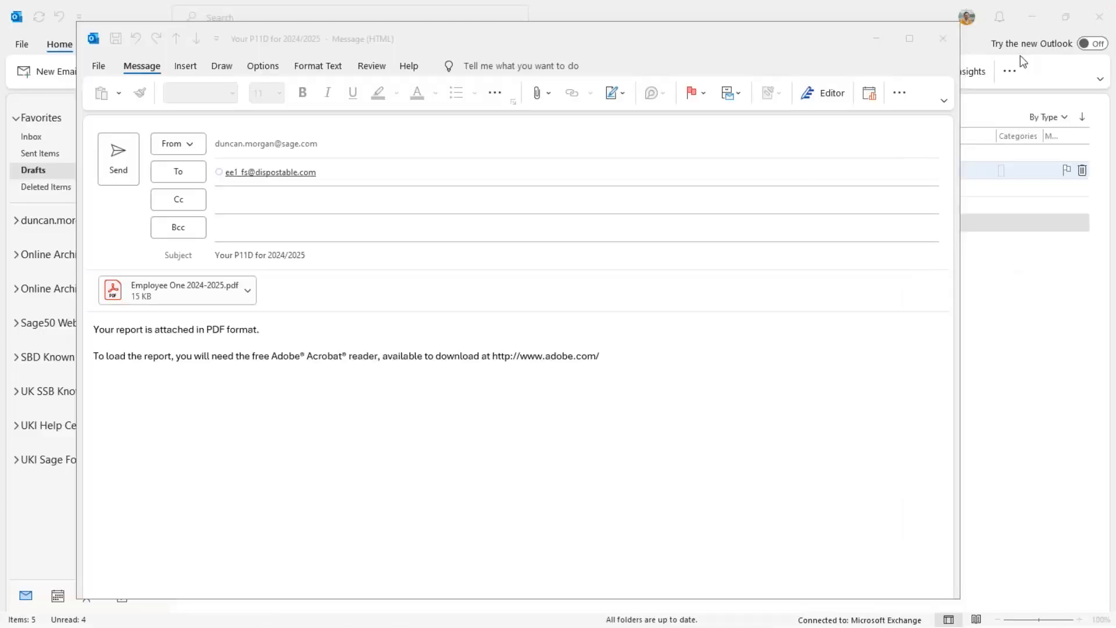
click(934, 40)
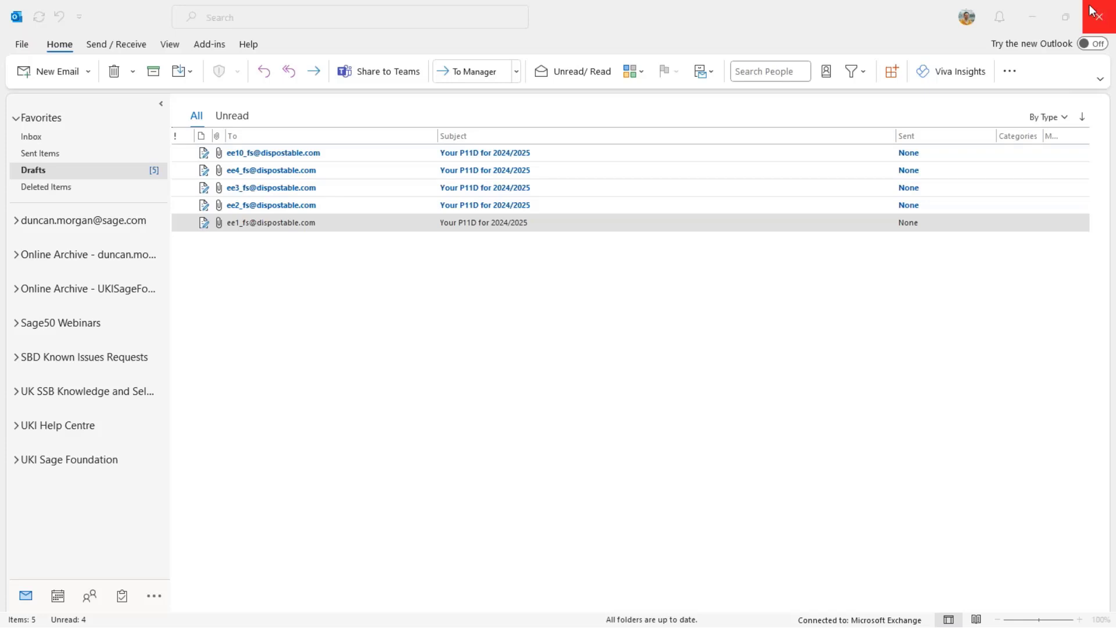
click(1035, 15)
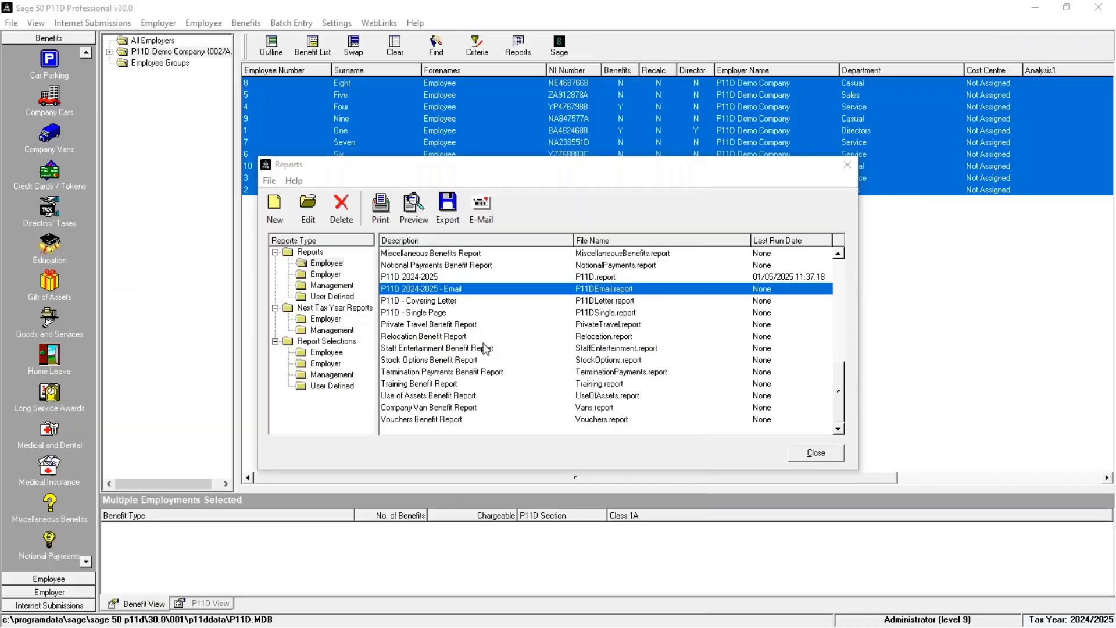
click(465, 279)
click(456, 296)
click(451, 290)
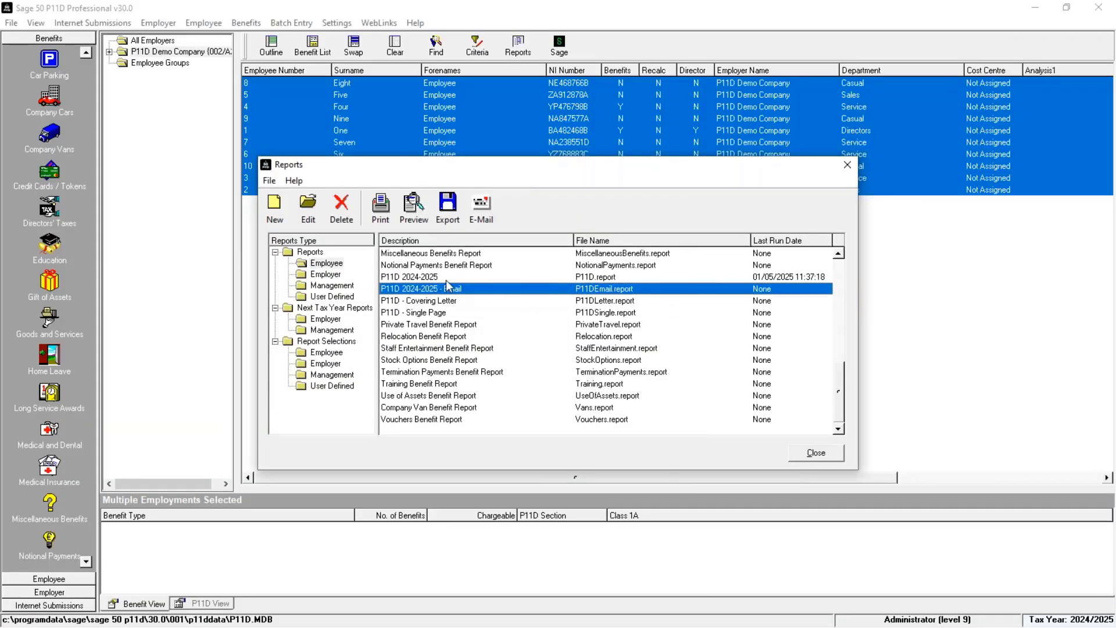
click(445, 280)
click(444, 290)
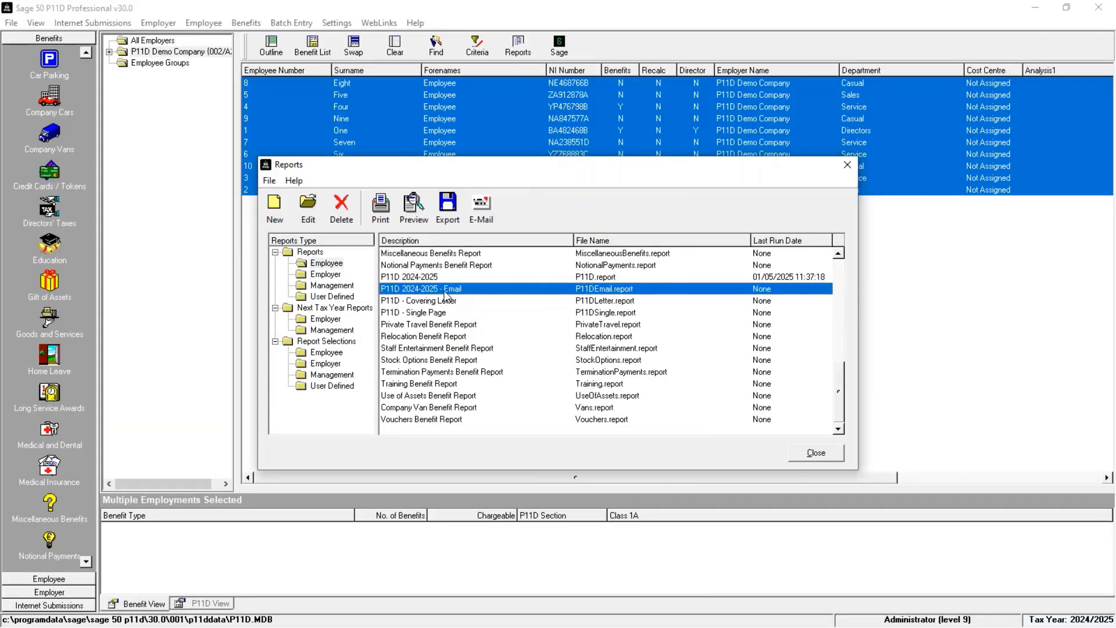
Close the reports list and clear the selection of all employees.
click(827, 458)
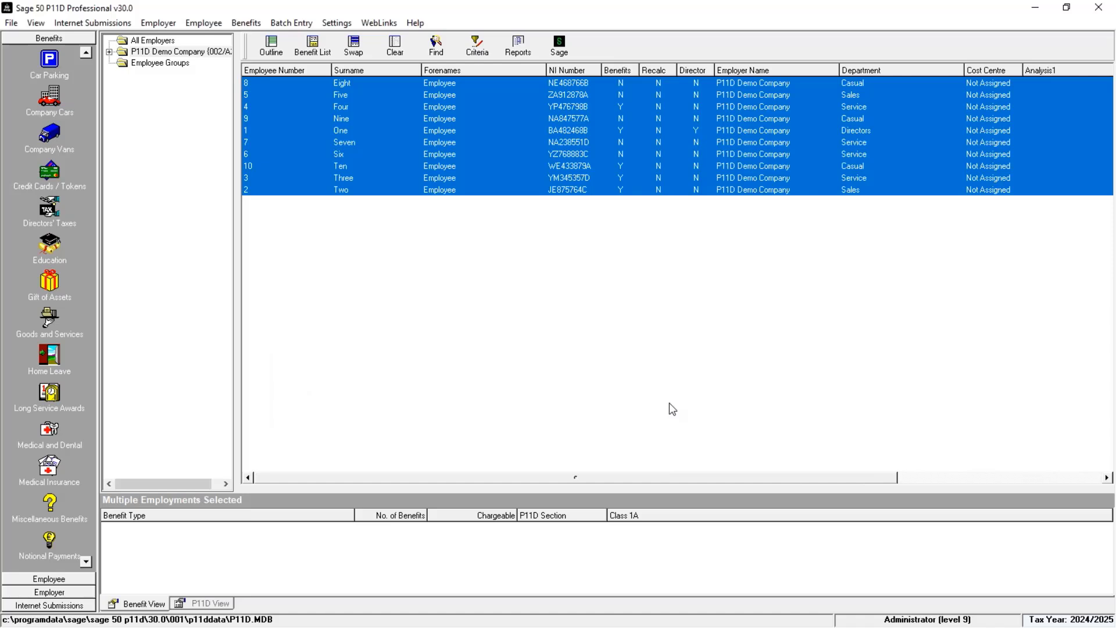
click(401, 49)
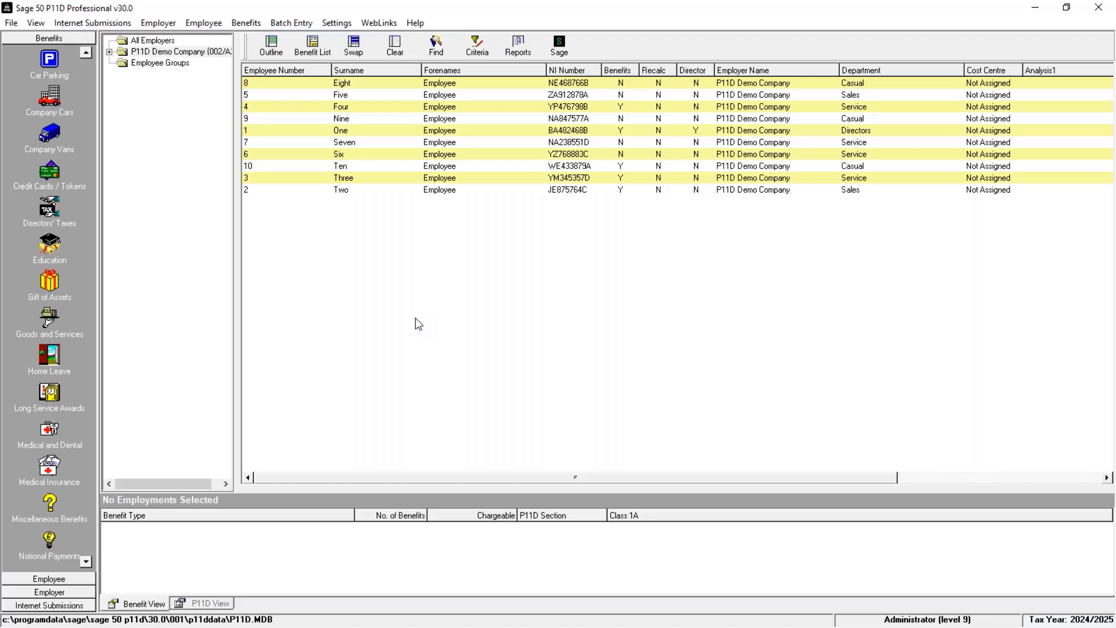
In P11D Demo Company's P11D(b) declaration, confirm that all expenses and benefits details are enclosed and enter Managing Director as the signing capacity.
click(209, 52)
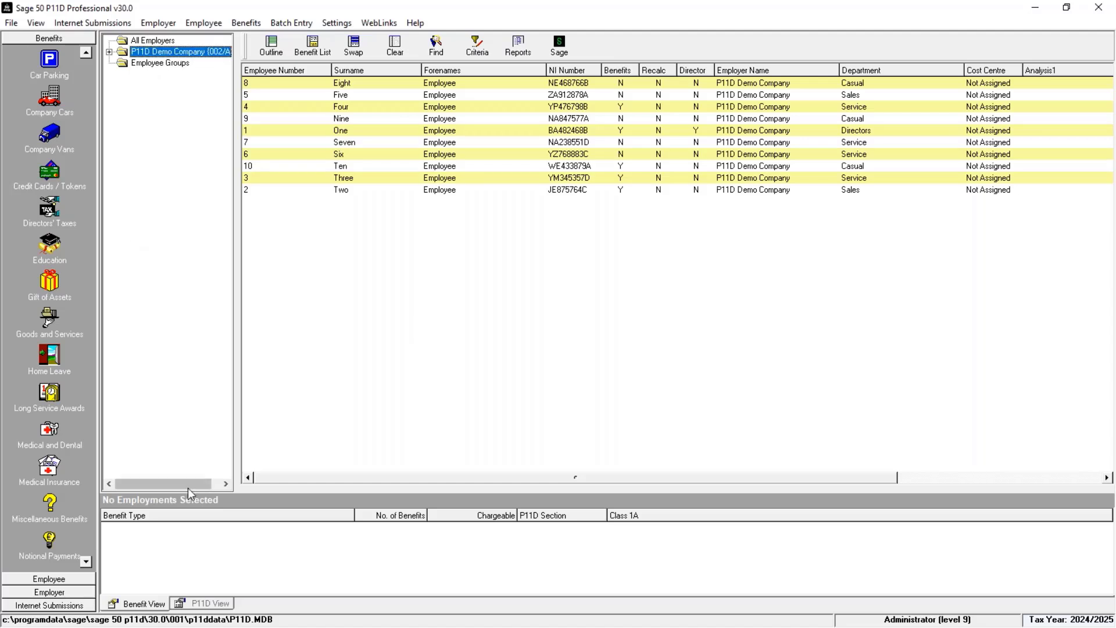
click(49, 592)
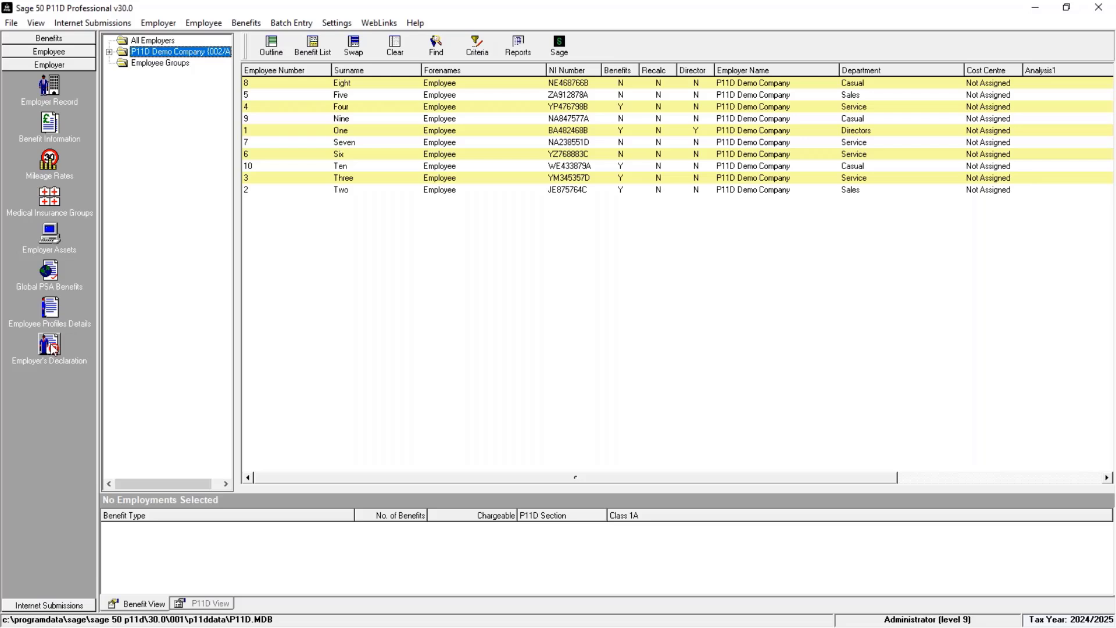
click(157, 23)
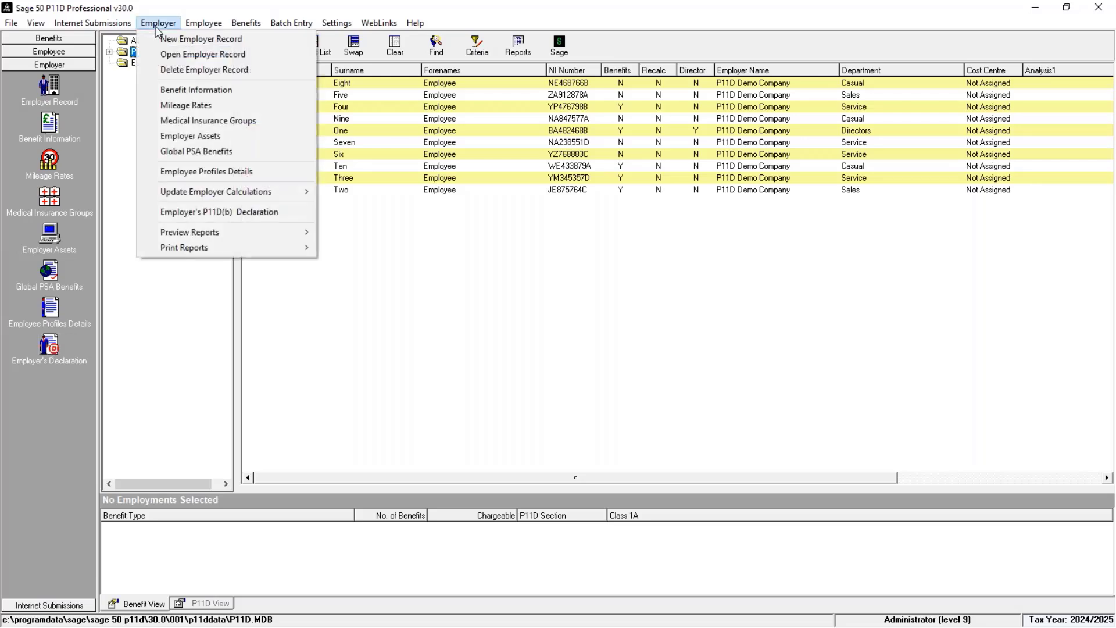
click(204, 214)
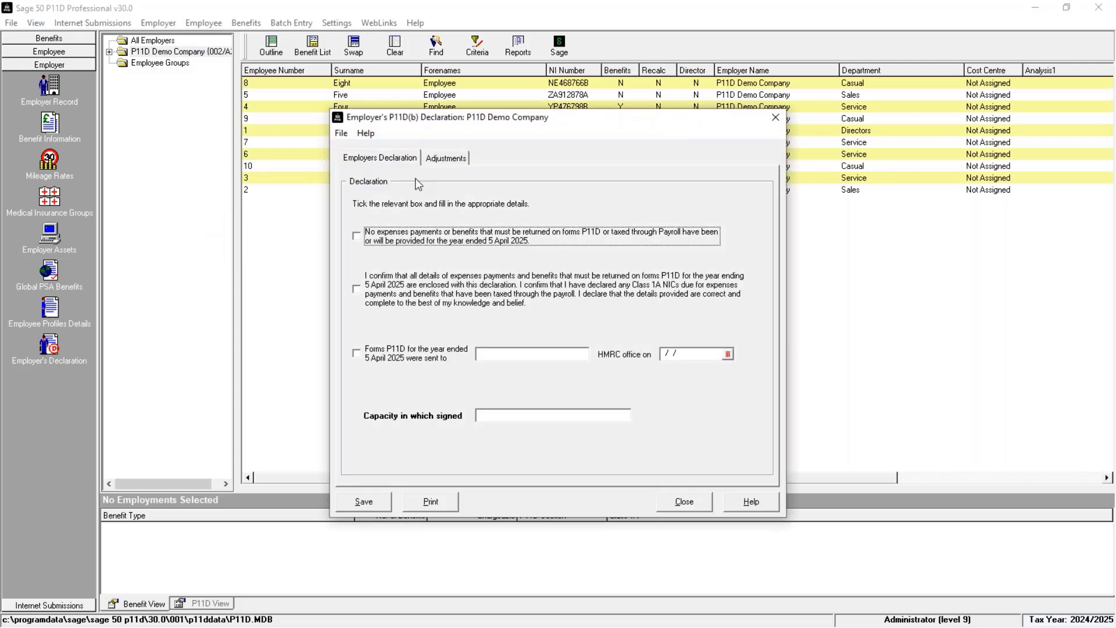
click(356, 289)
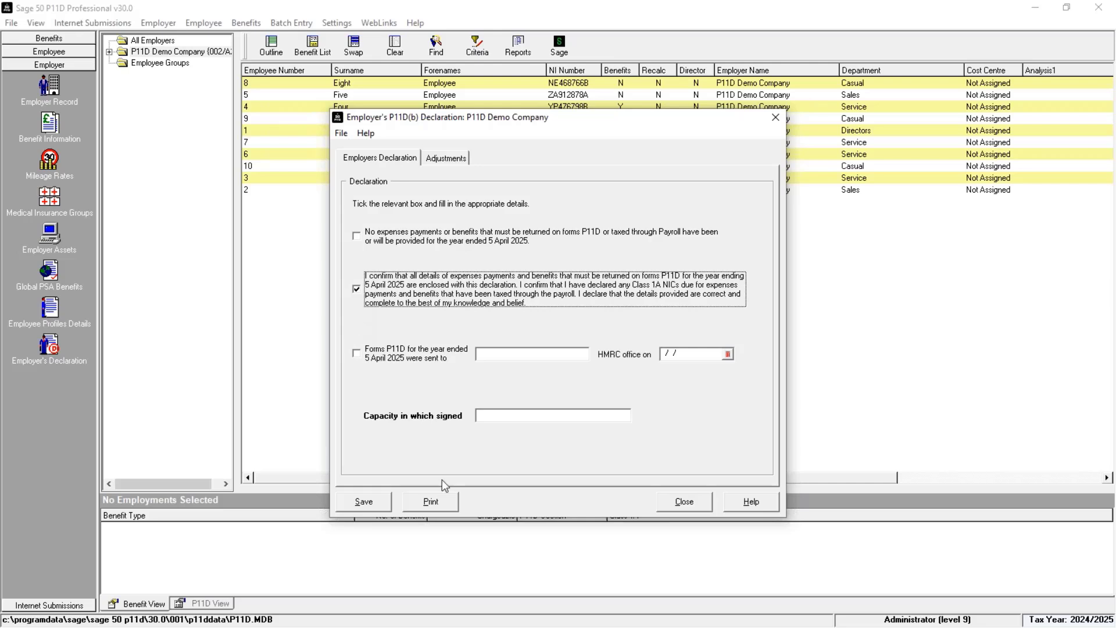
click(519, 416)
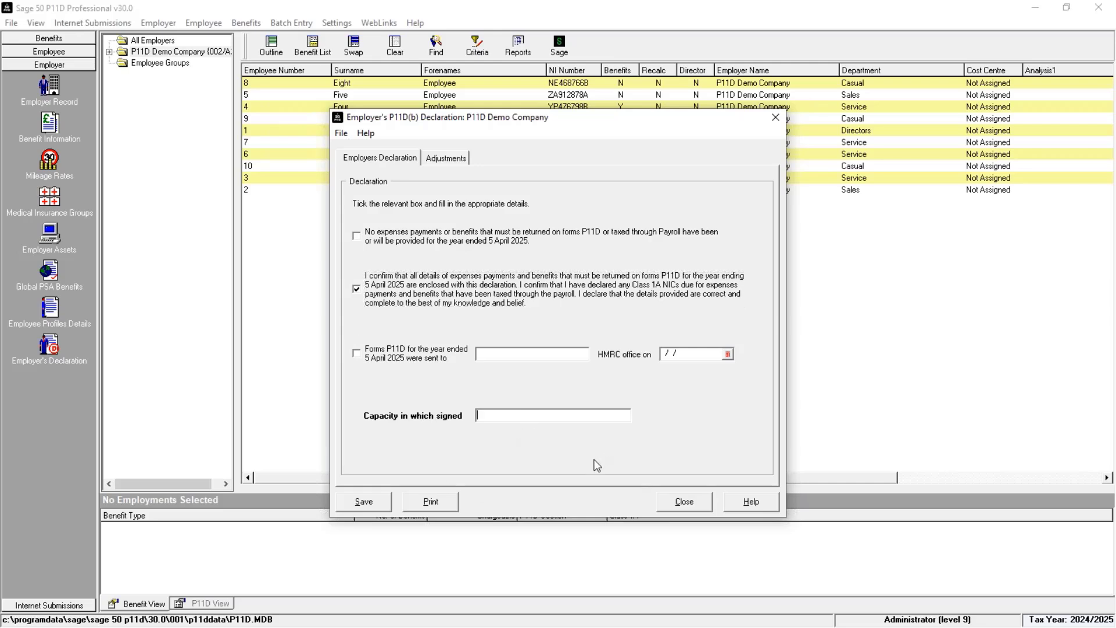
text(Managing Director)
In the declaration's Class 1A adjustments, review the box A breakdown by benefit type and close the breakdown.
click(446, 160)
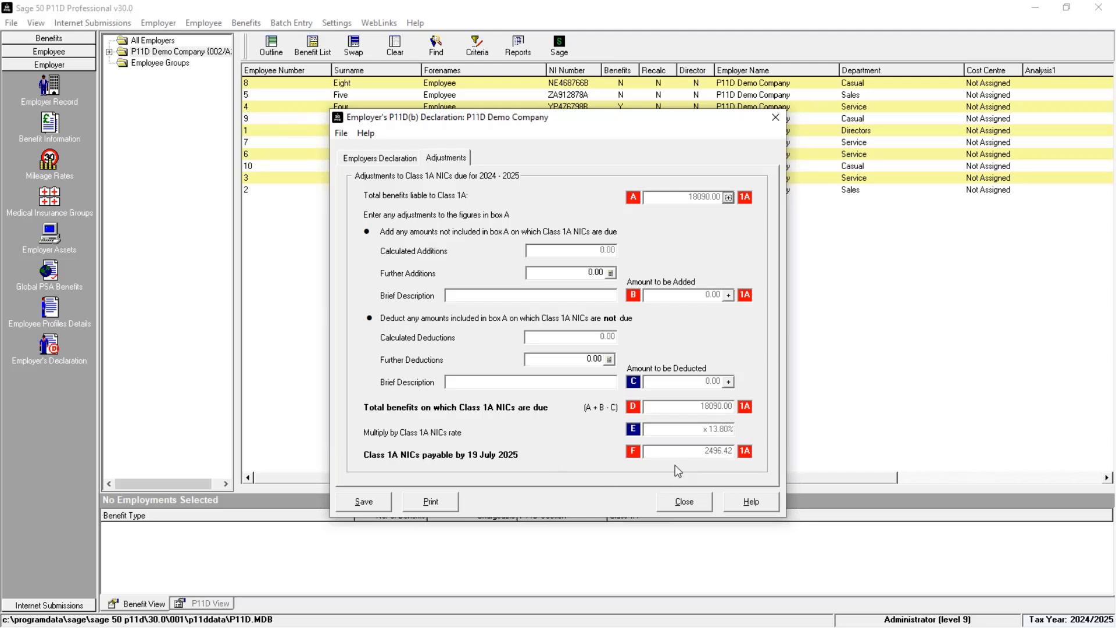
click(728, 198)
click(633, 281)
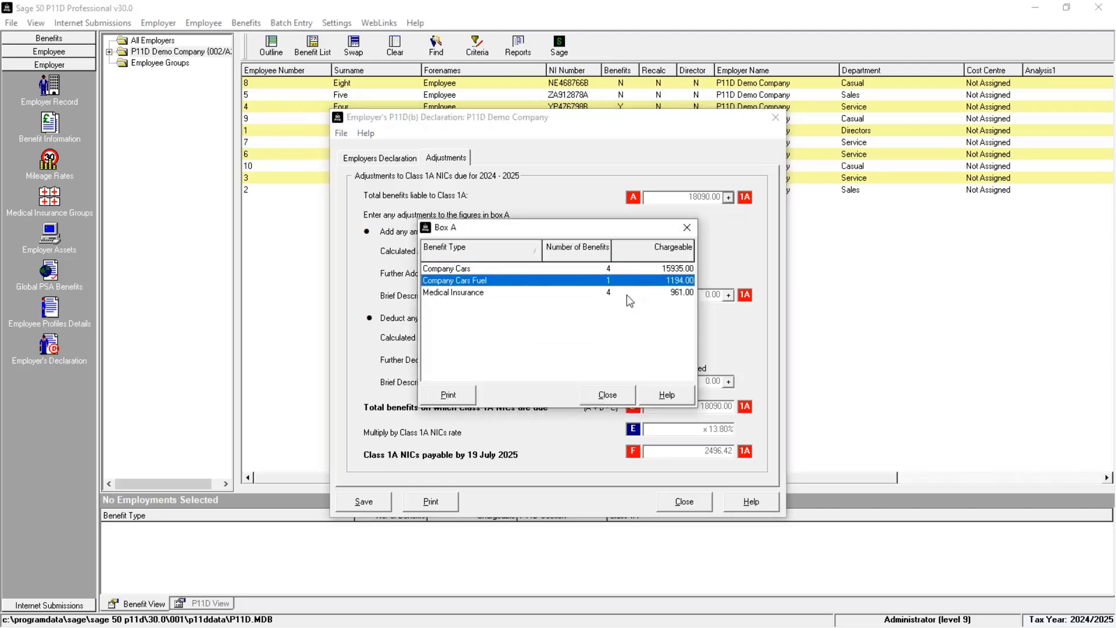
click(626, 293)
click(628, 282)
click(629, 271)
click(623, 281)
click(622, 293)
click(600, 396)
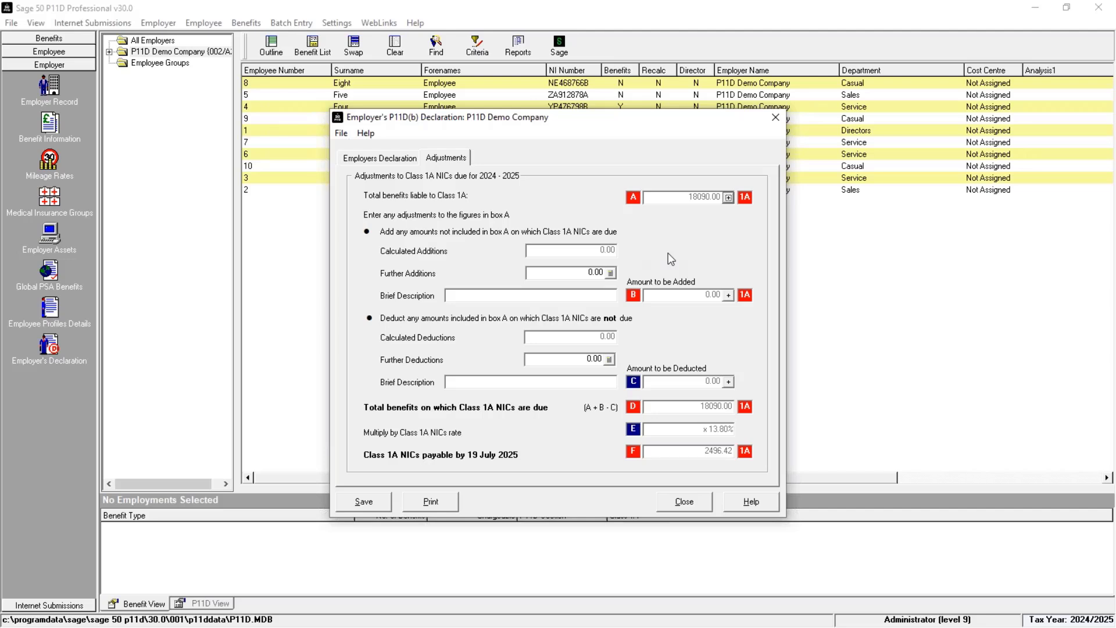
Check the Further Additions amount and description, and save and close the employer's declaration.
click(577, 276)
click(526, 295)
click(376, 502)
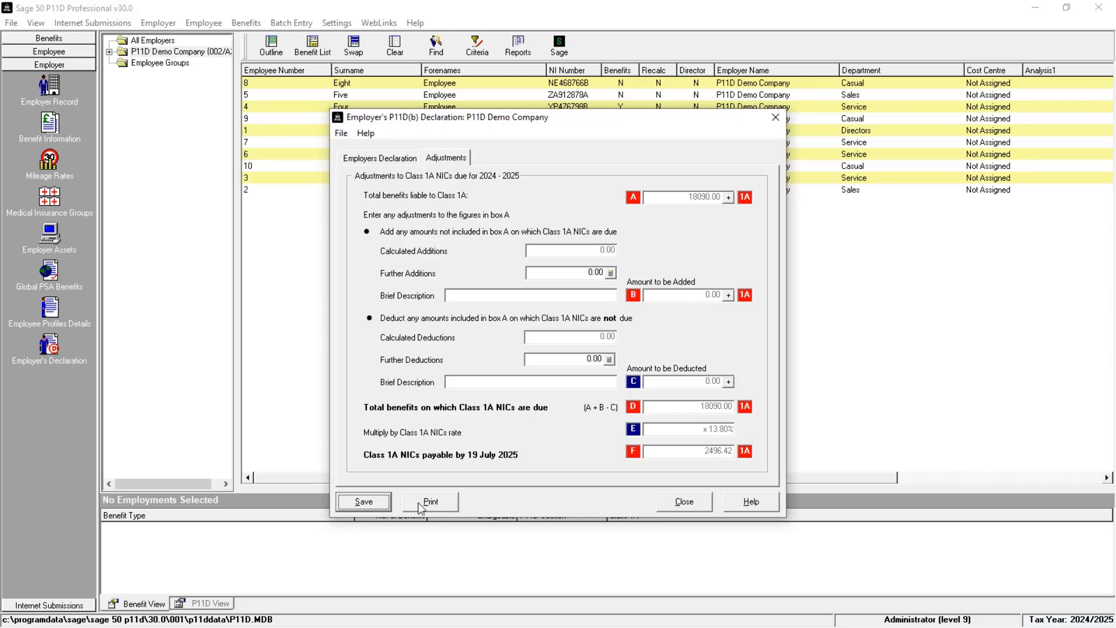
click(694, 501)
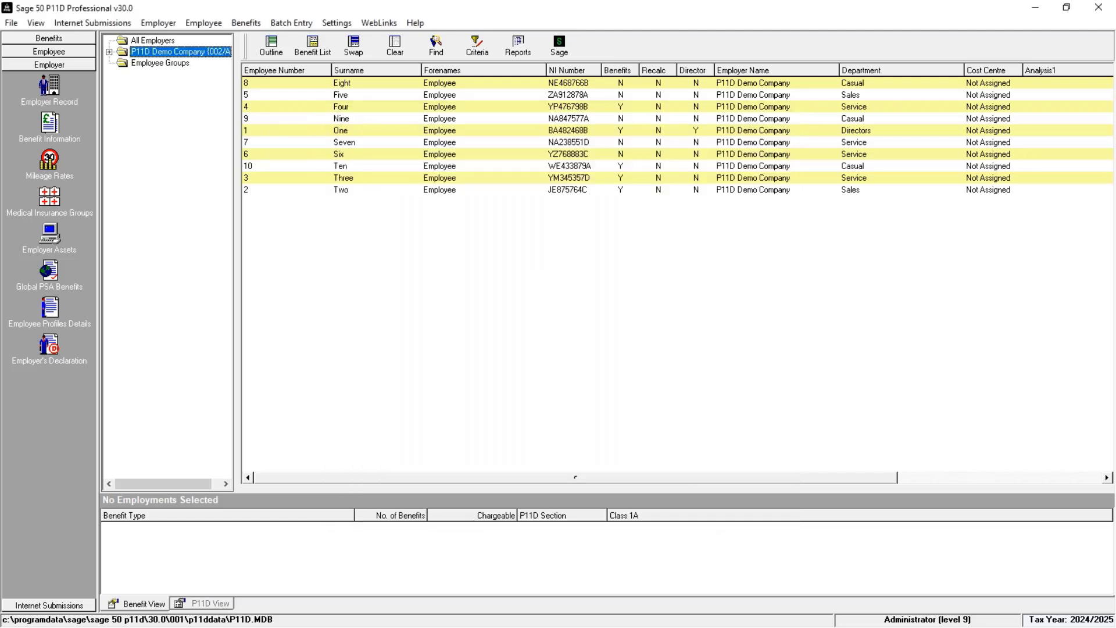
Preview the Employer's P11D(b) Declaration from the employer reports.
click(533, 52)
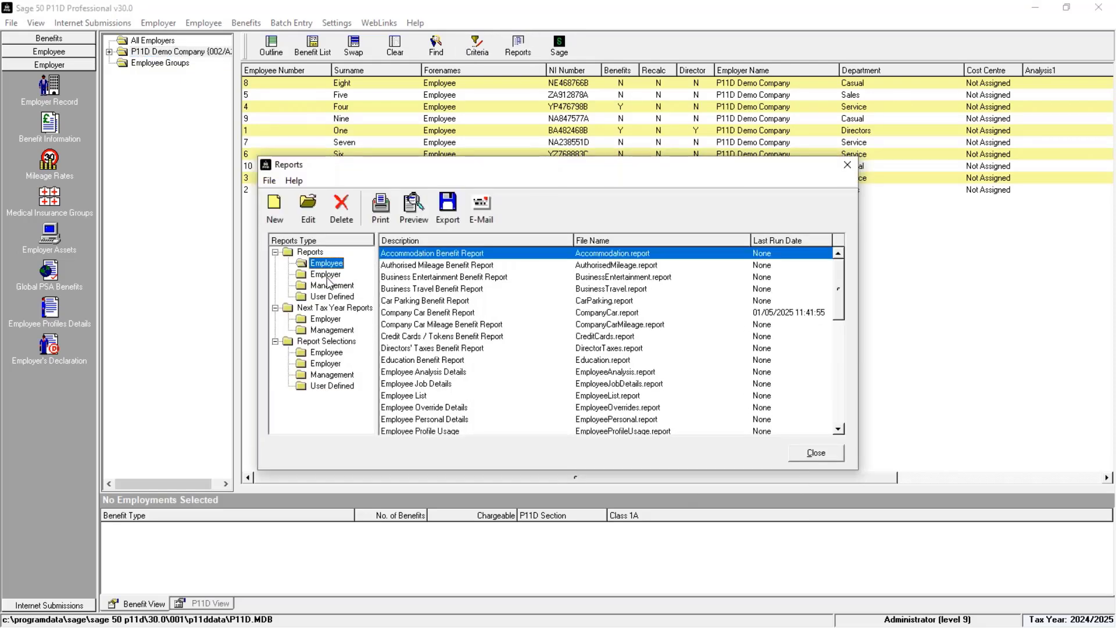
click(326, 276)
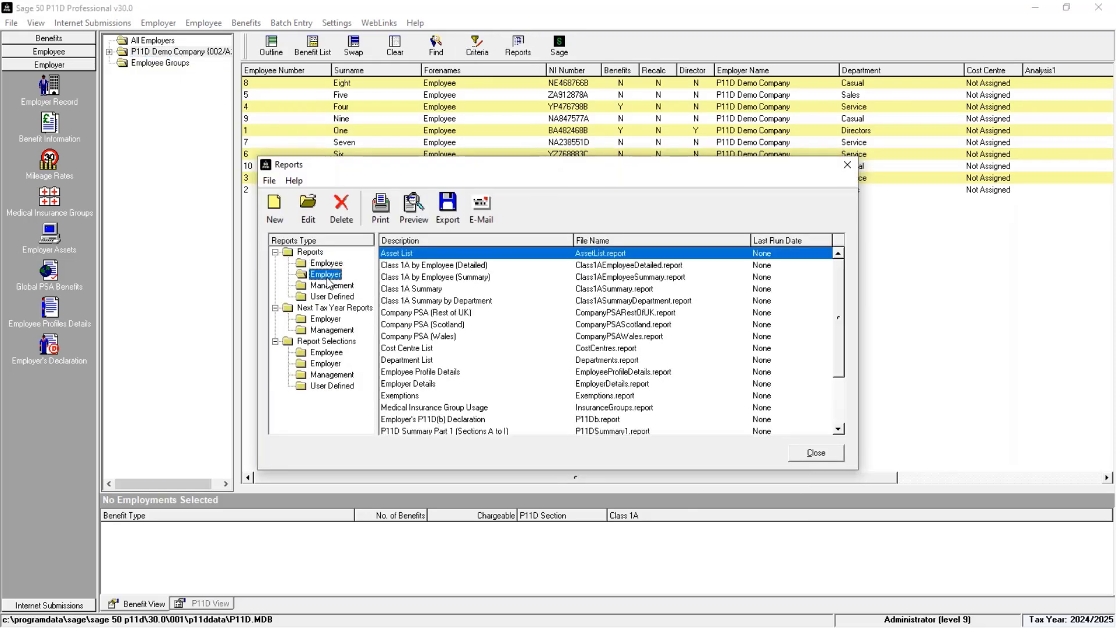
click(476, 419)
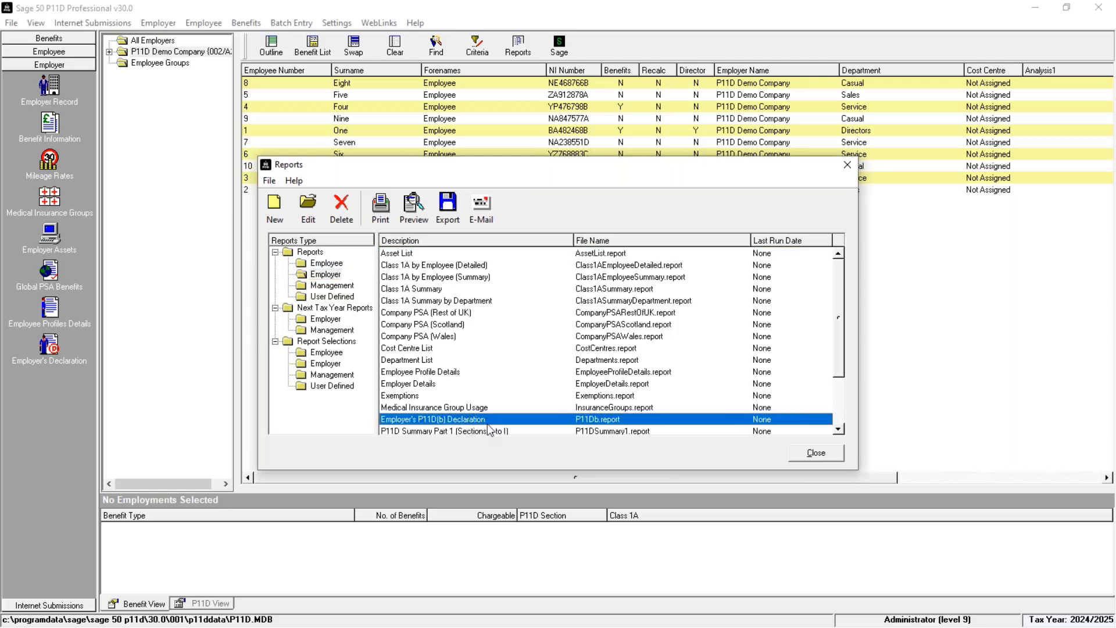
double_click(514, 418)
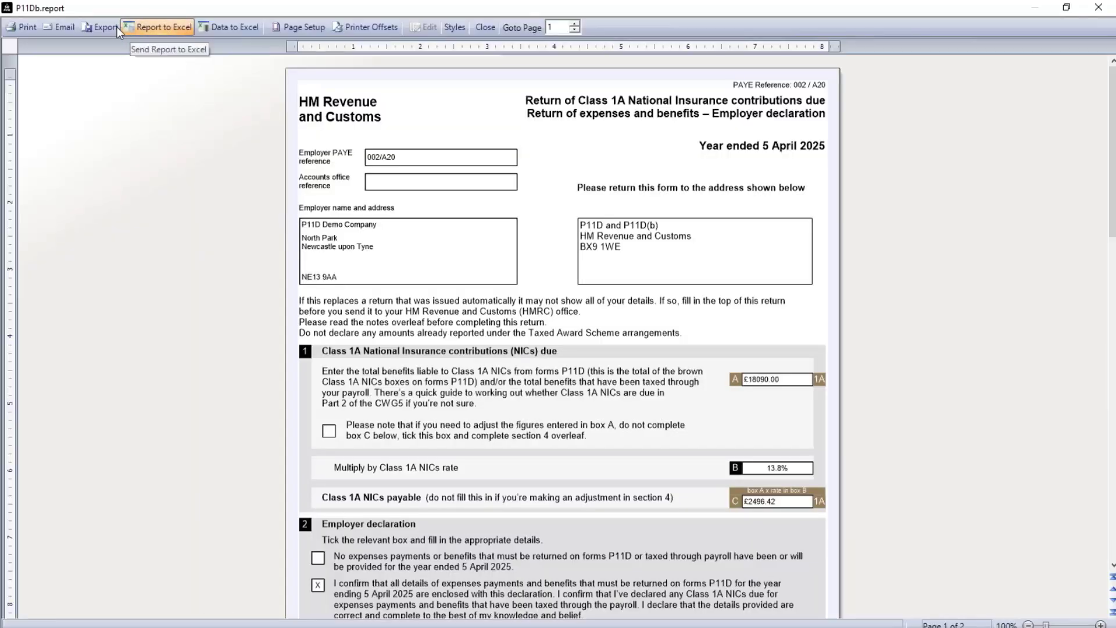
Export the P11D(b) declaration as a PDF to the Desktop, adding 2025 to the file name.
click(105, 27)
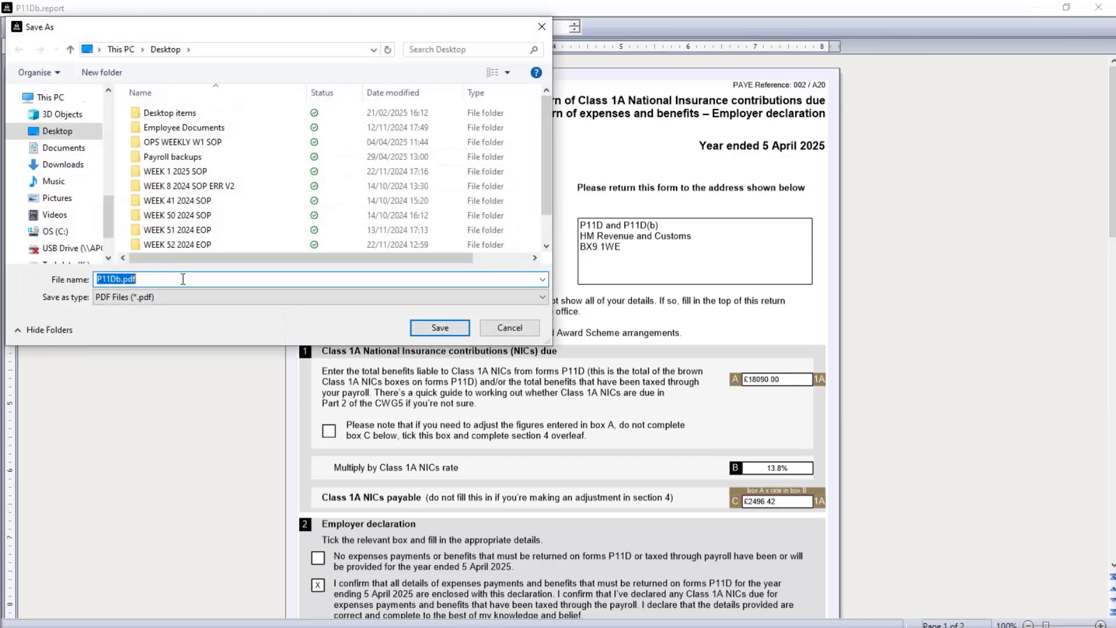
key(Right)
text(2025)
click(444, 325)
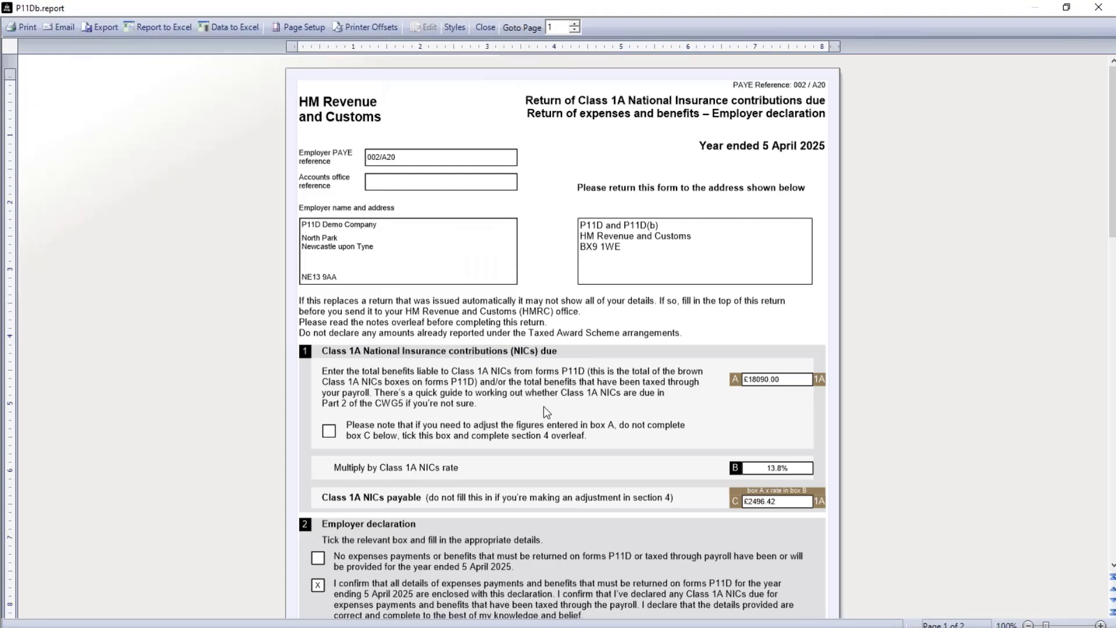
Read through both pages of the P11D(b) declaration, and close the preview and the reports list.
scroll(543, 406, down, 15)
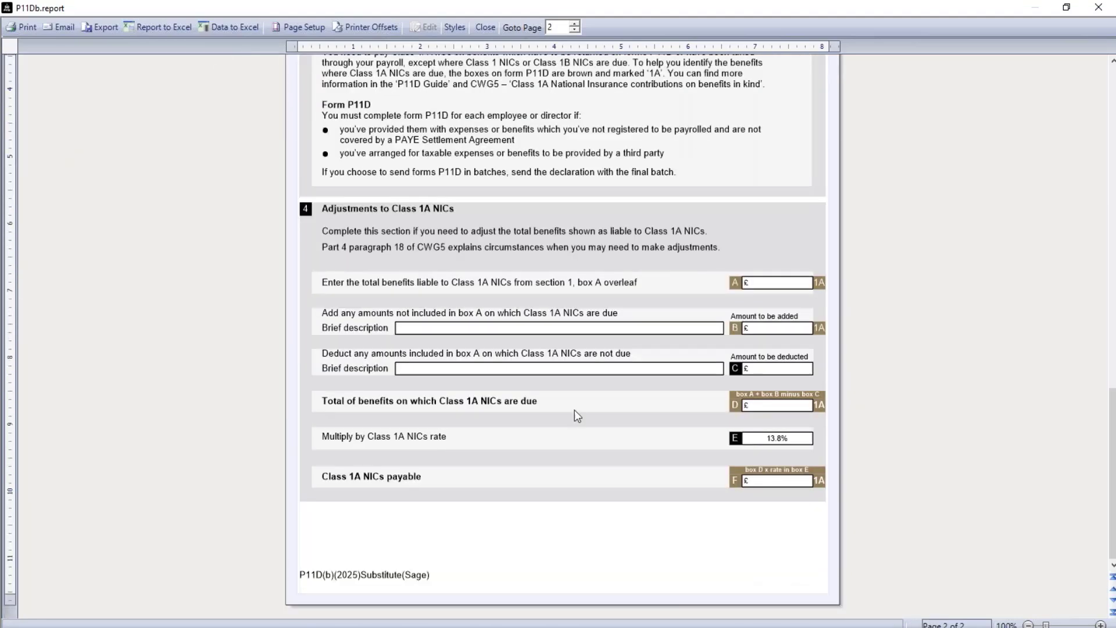
scroll(574, 413, up, 10)
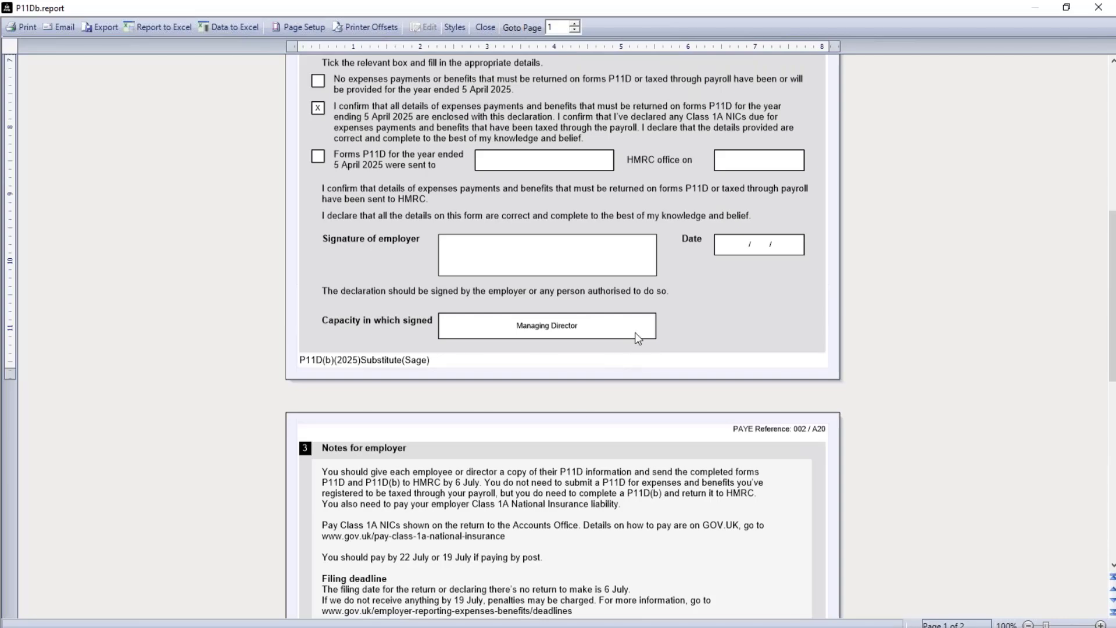
scroll(634, 332, up, 4)
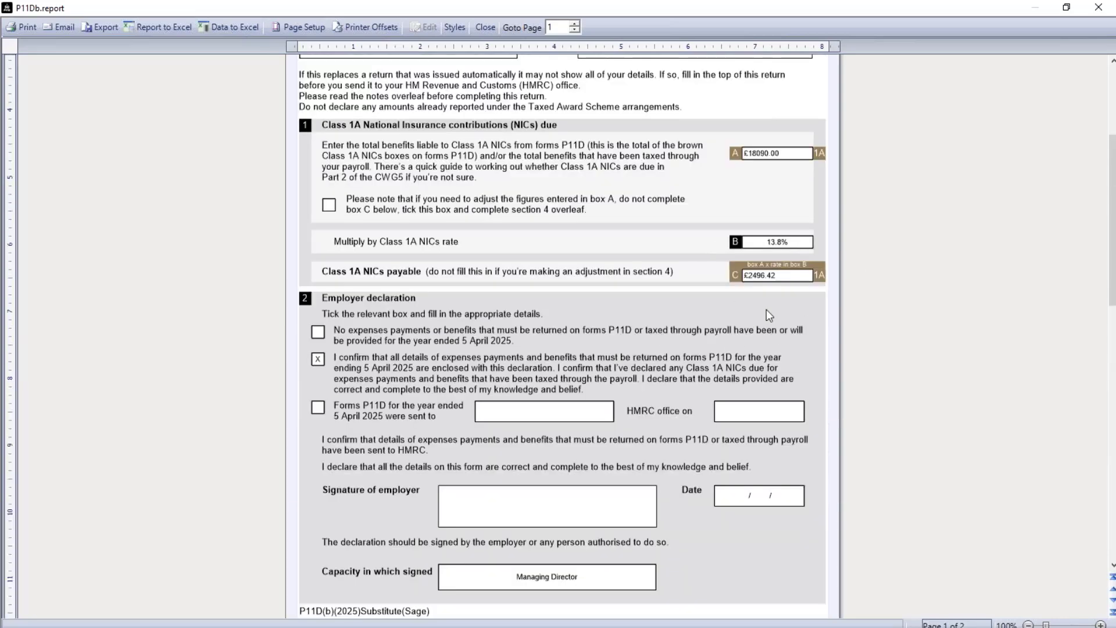
scroll(766, 309, up, 4)
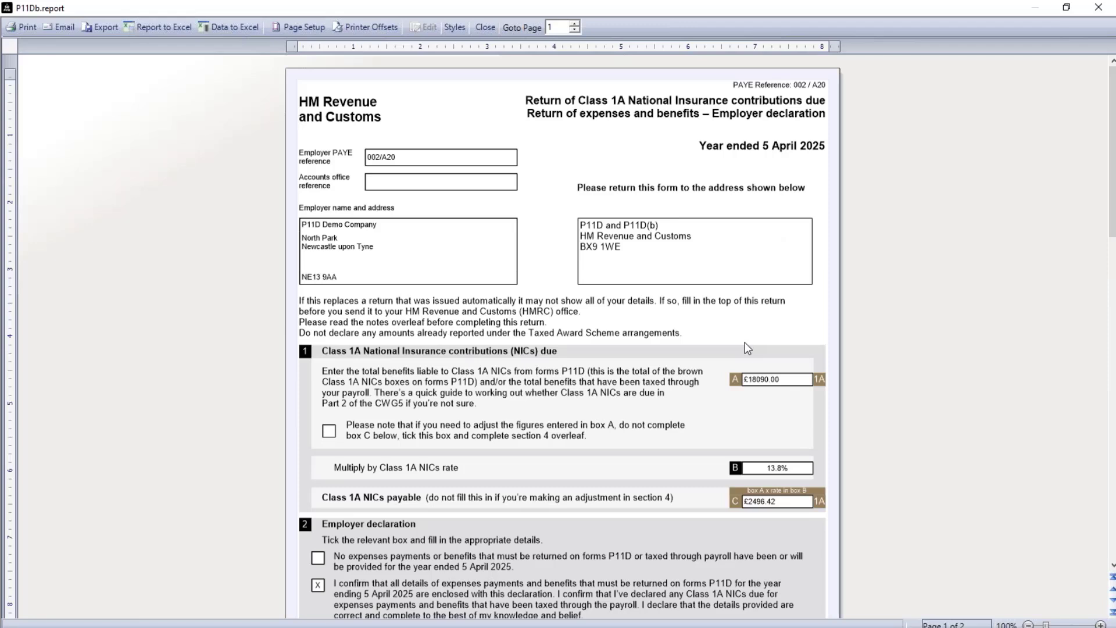
click(482, 26)
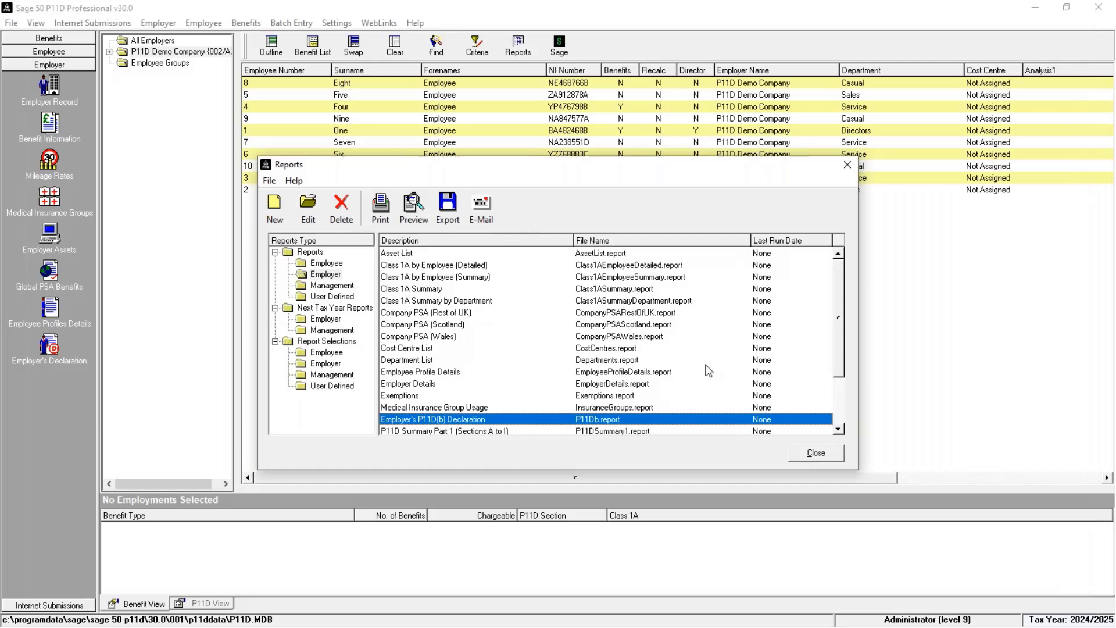
click(806, 454)
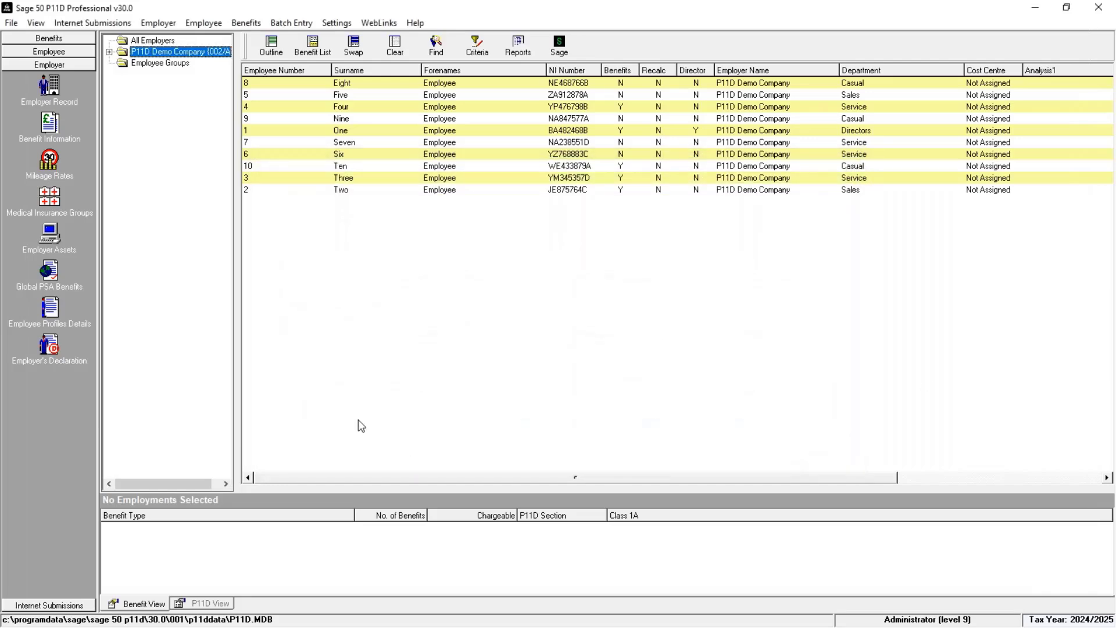
Check the credentials and contact details in the e-Submission Settings and save them.
click(62, 605)
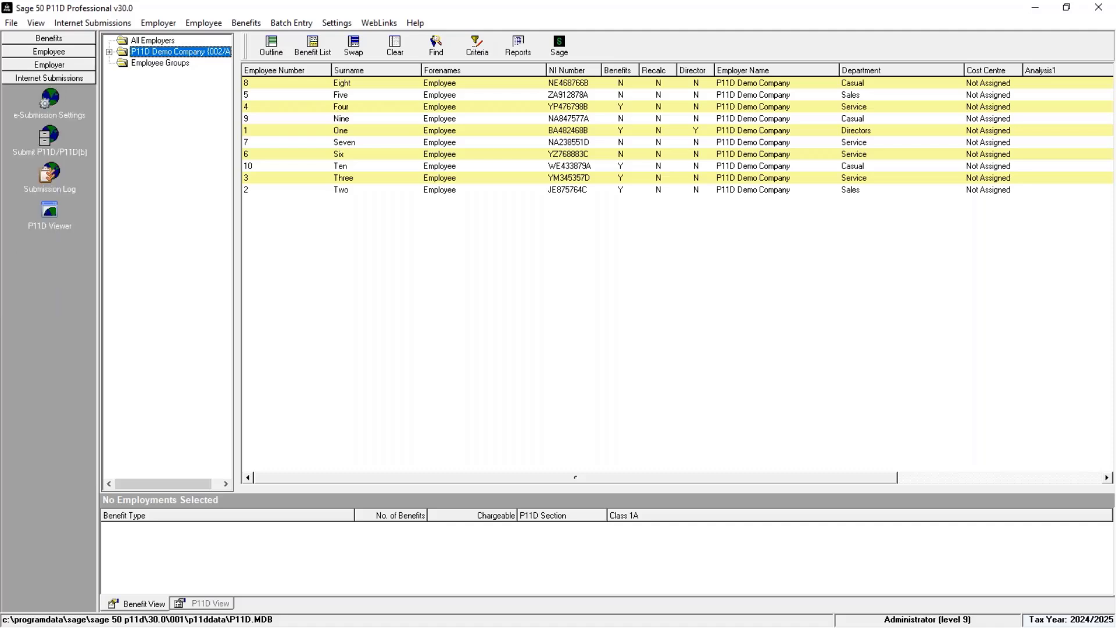
click(50, 102)
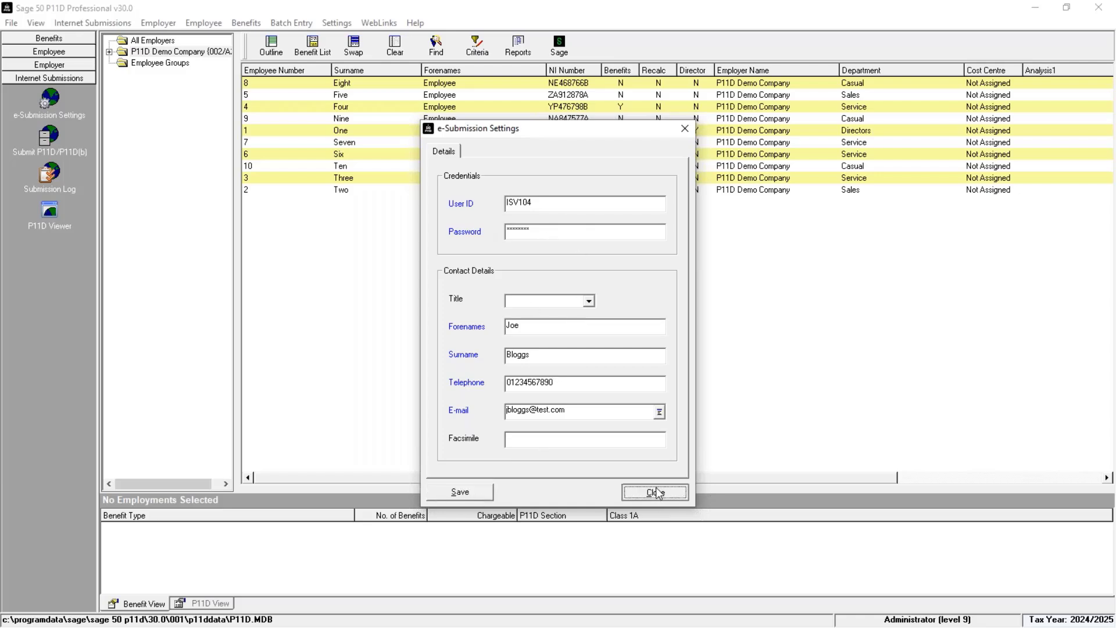
click(474, 493)
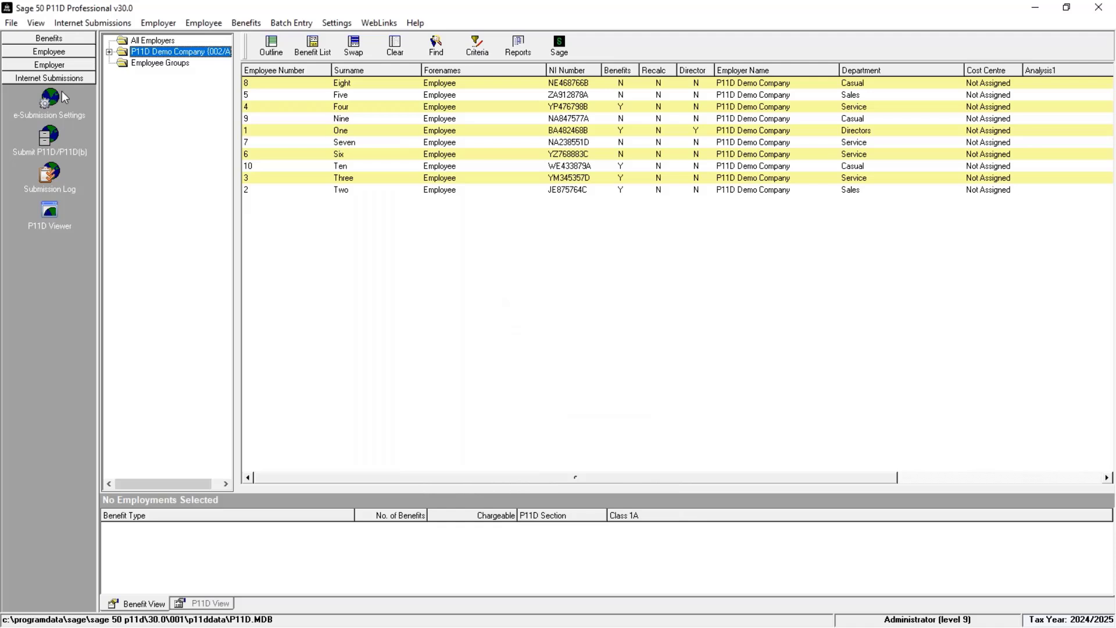
Submit the P11D/P11D(b) forms for P11D Demo Company to HMRC, skipping the backup, and close the submission wizard.
click(51, 140)
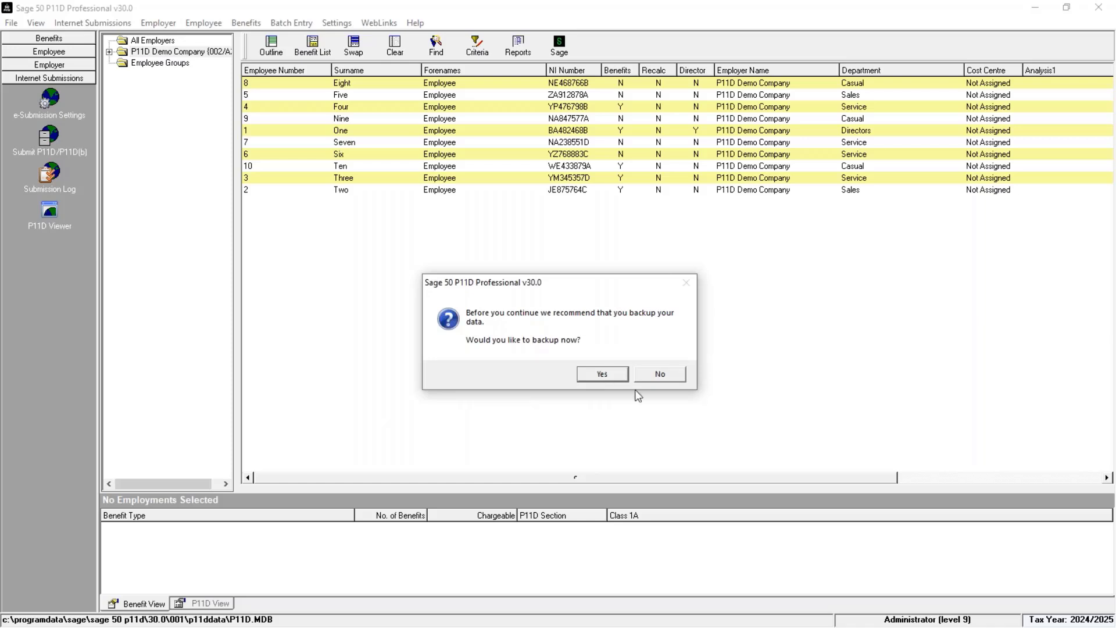
click(656, 376)
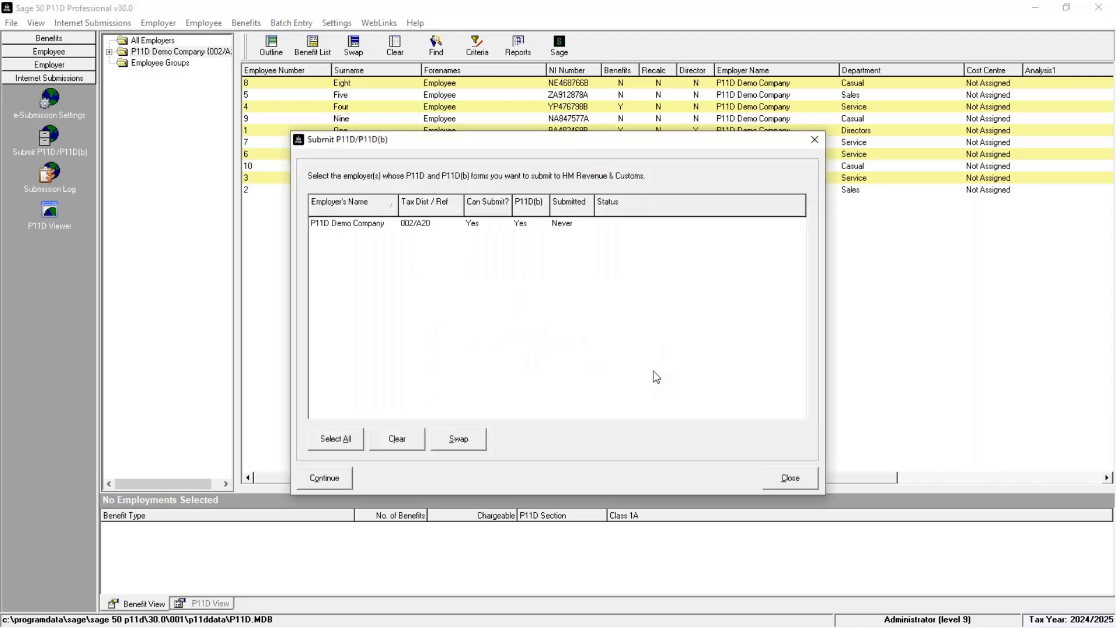
click(452, 229)
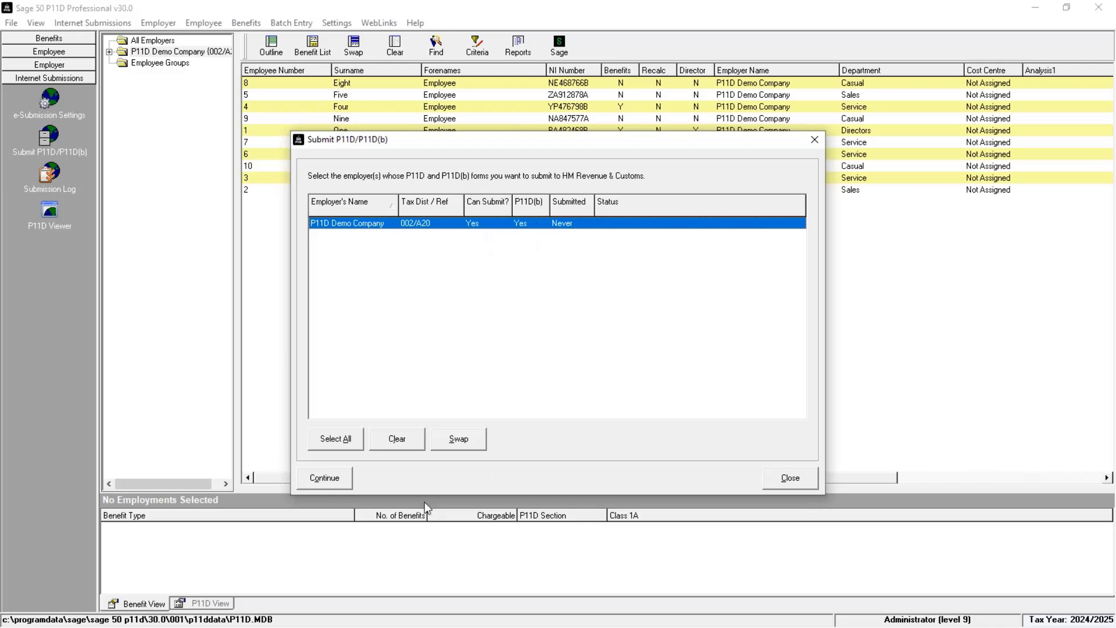
click(332, 479)
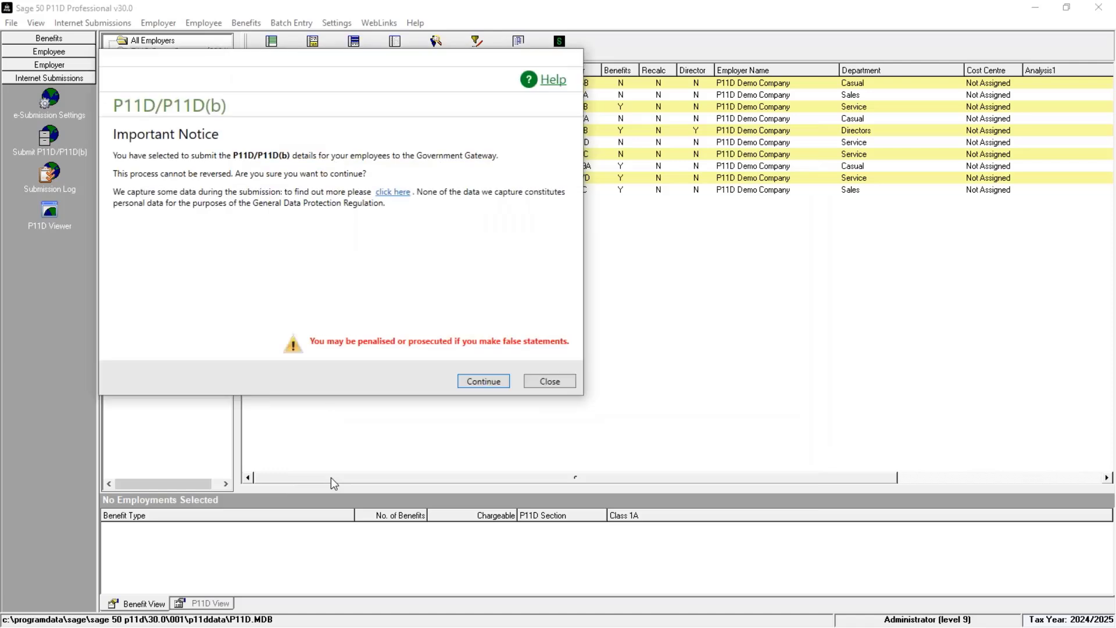
click(472, 381)
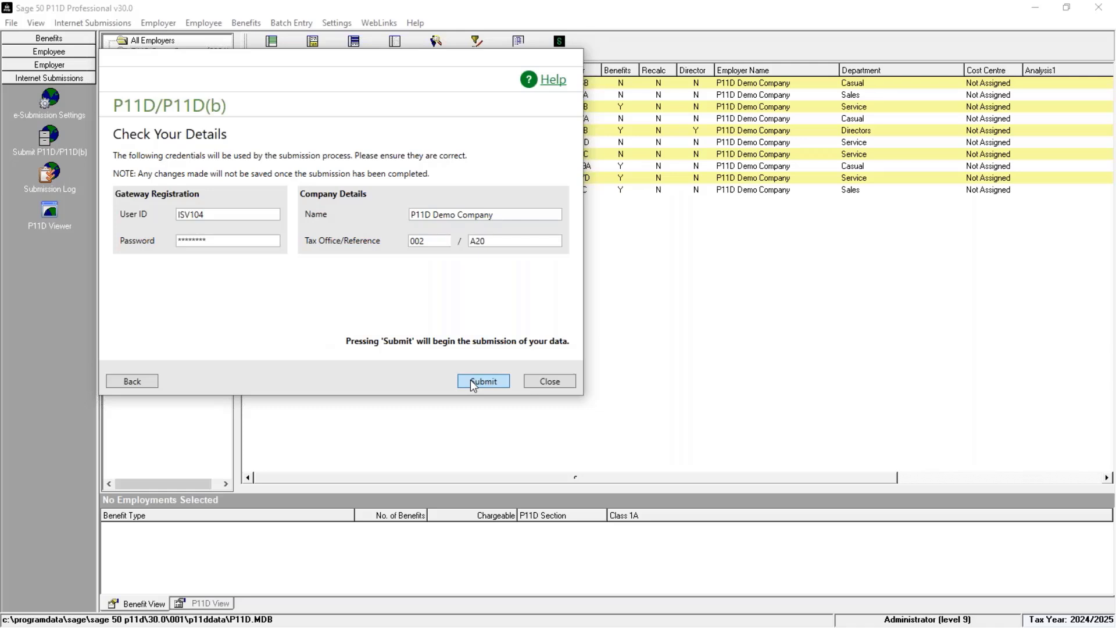
click(470, 379)
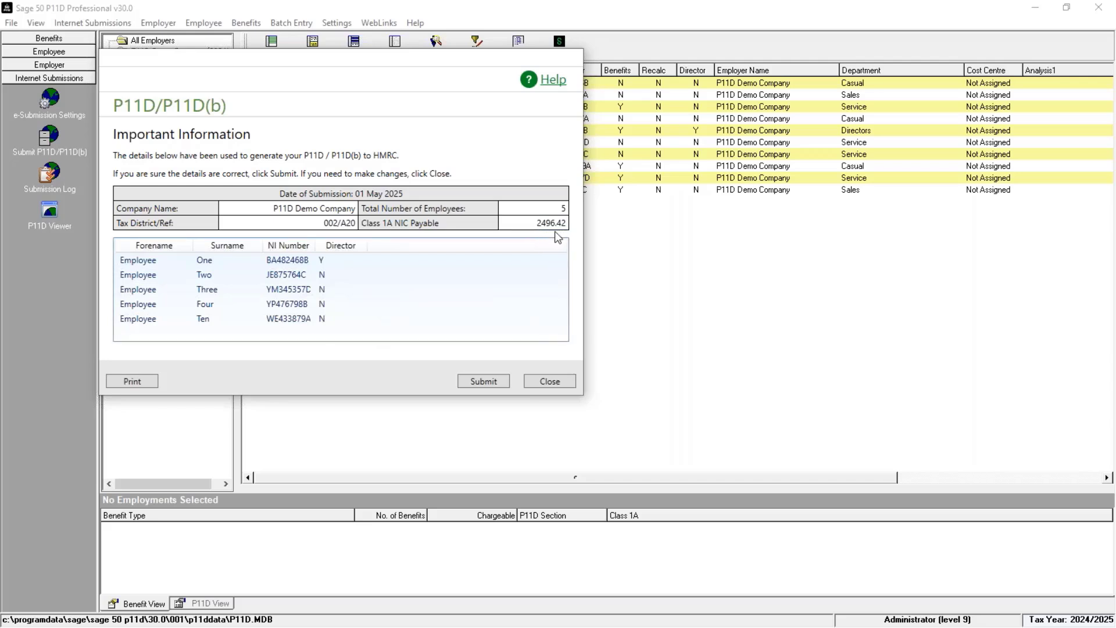
click(491, 381)
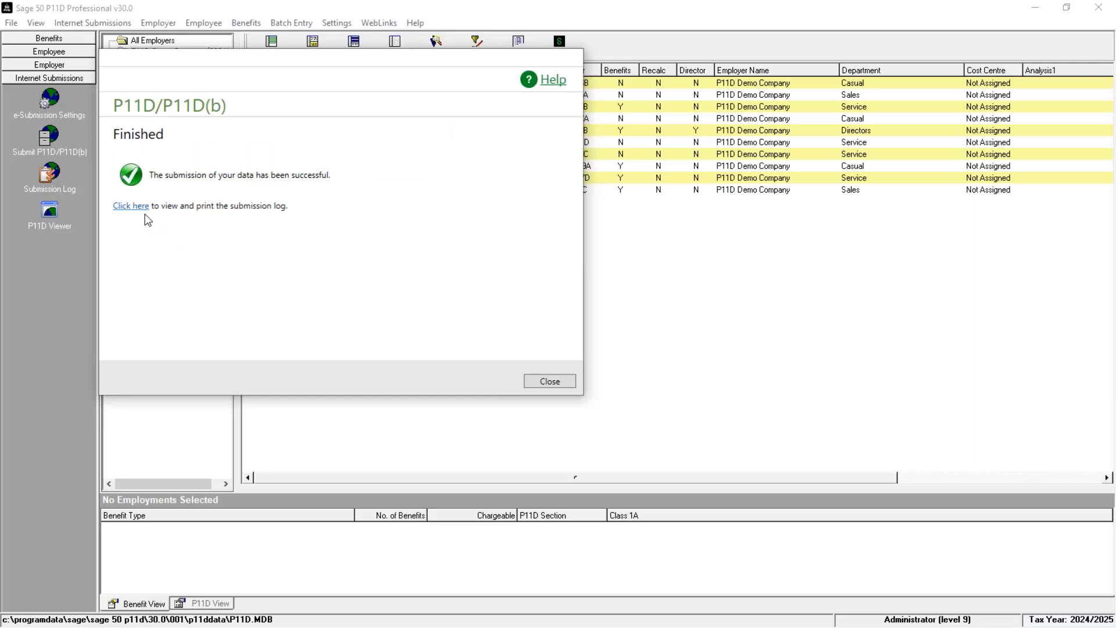
click(552, 382)
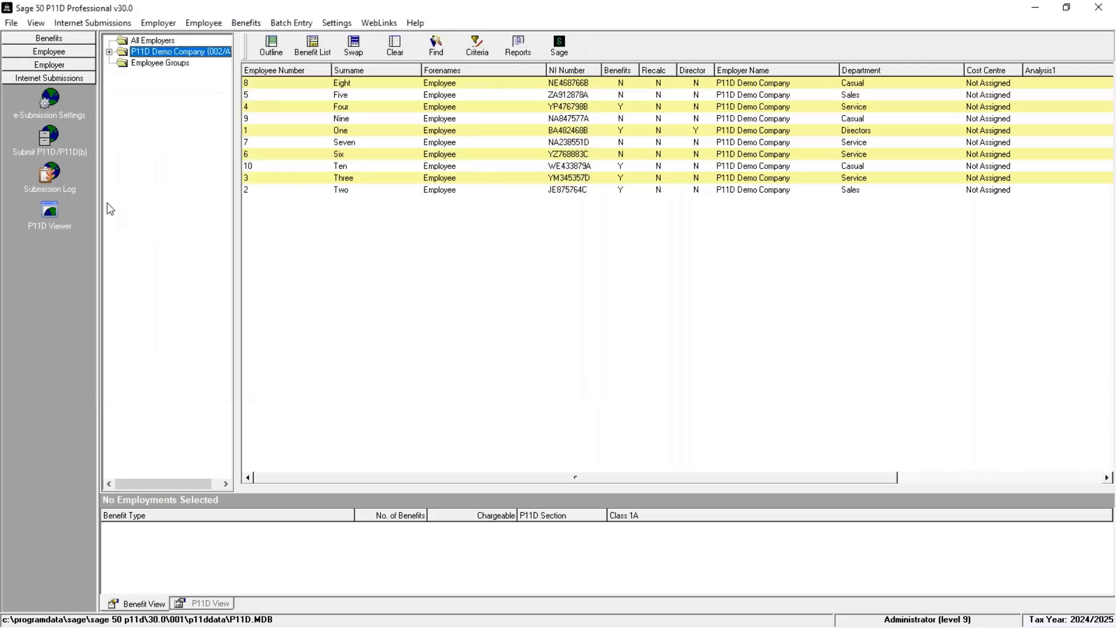
Check the status of the P11D Demo Company submission in the Submissions Log, and close the log.
click(49, 186)
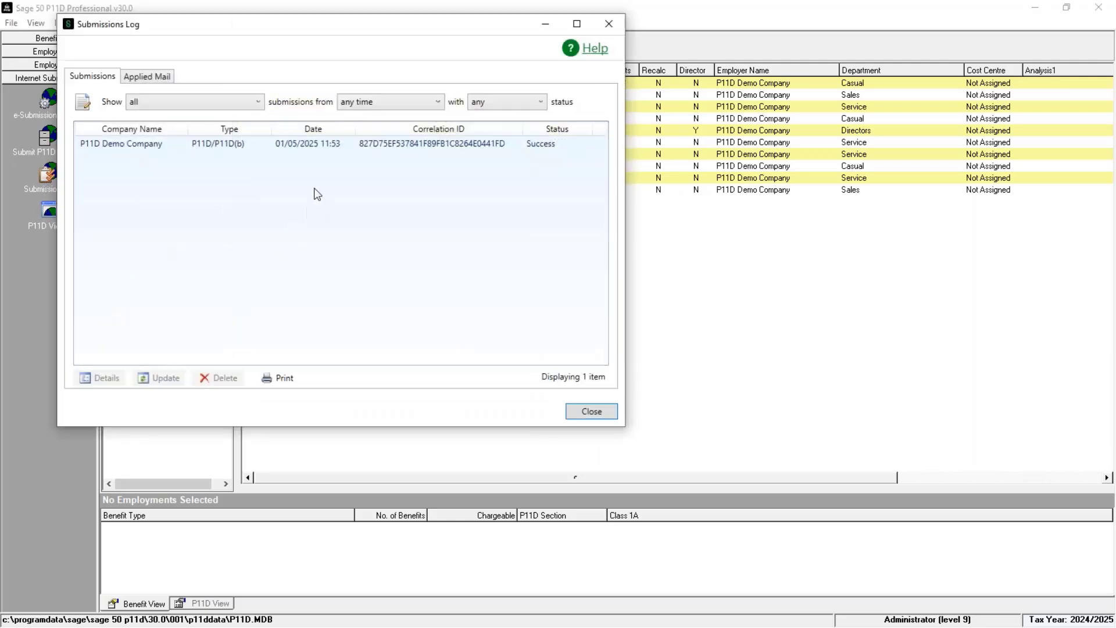
click(323, 146)
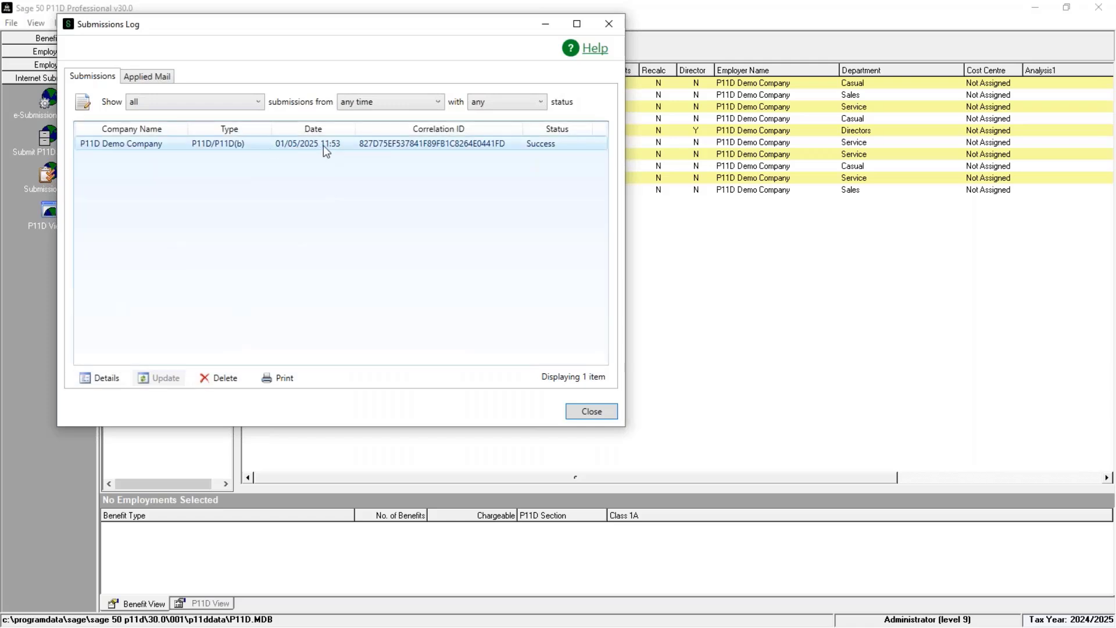
click(598, 412)
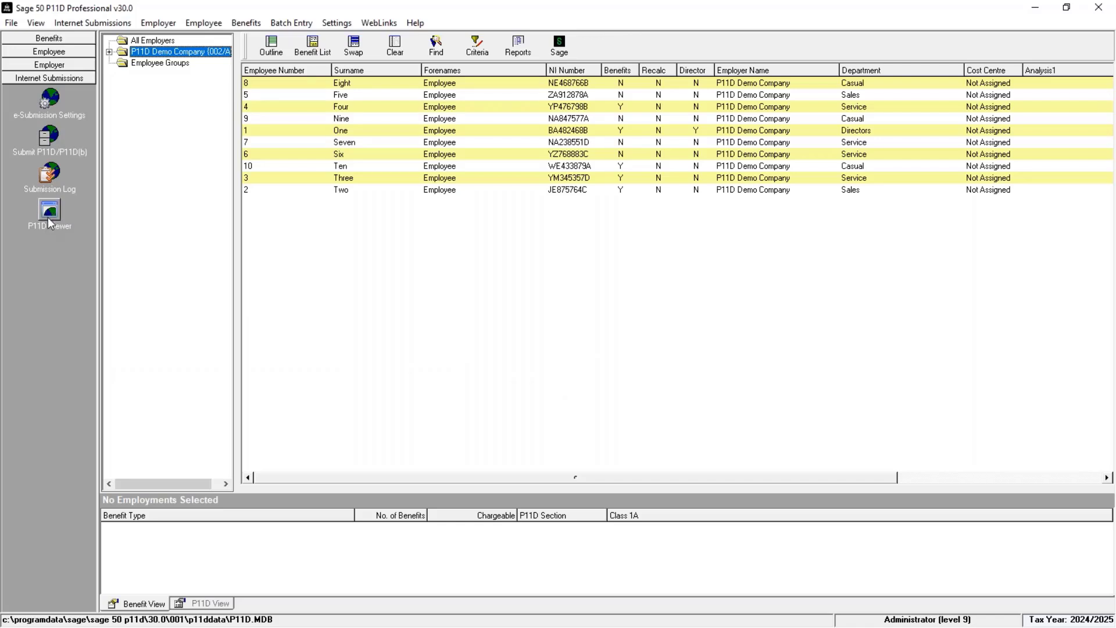
click(48, 216)
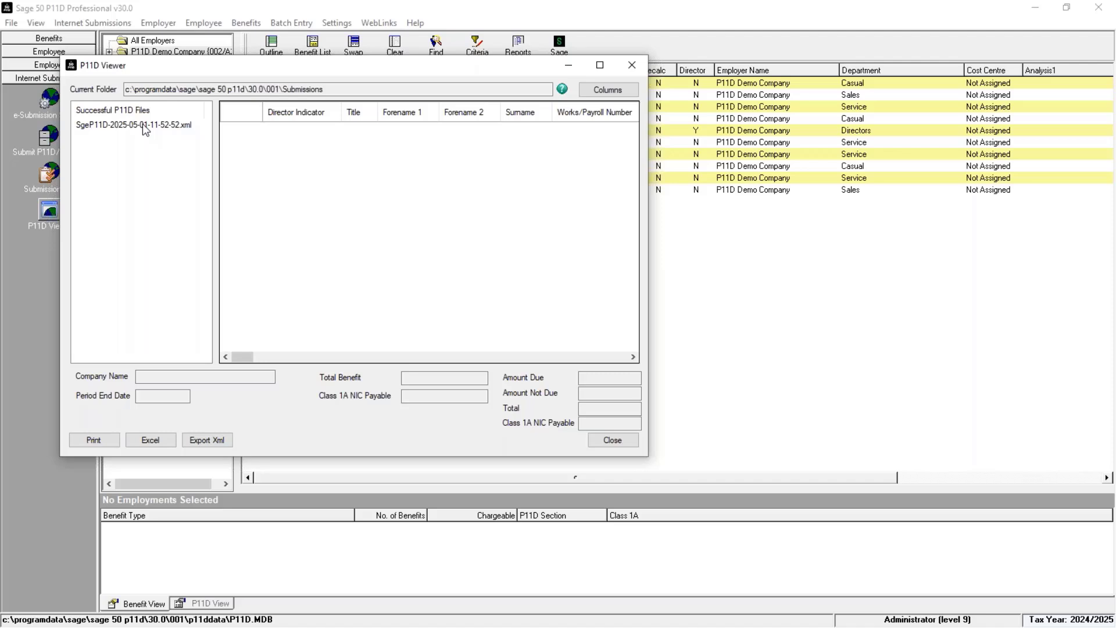
click(104, 125)
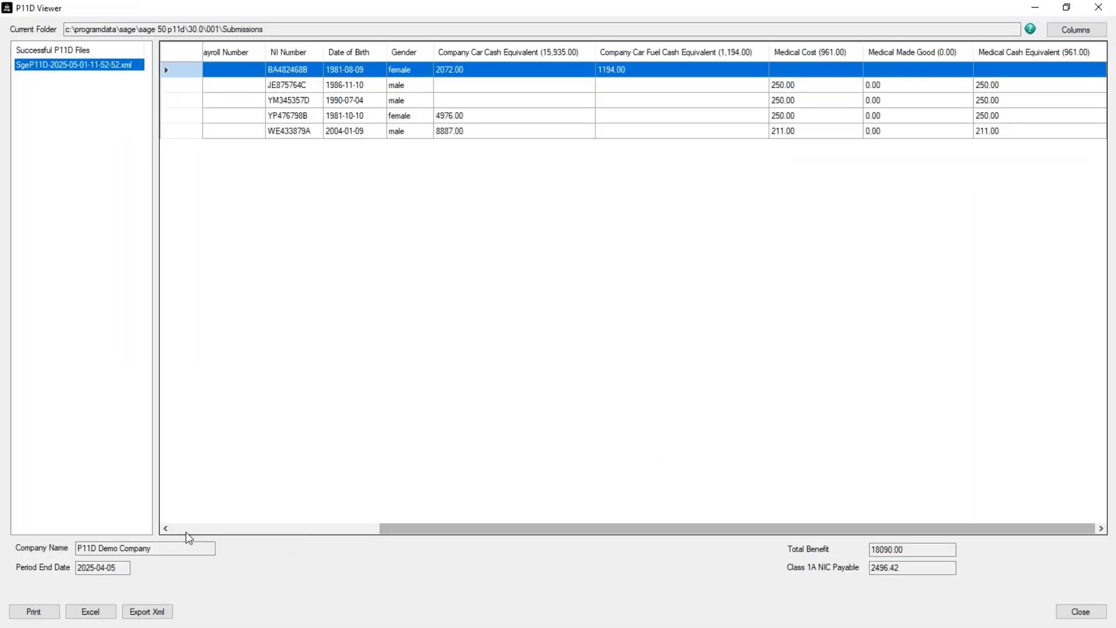
click(186, 531)
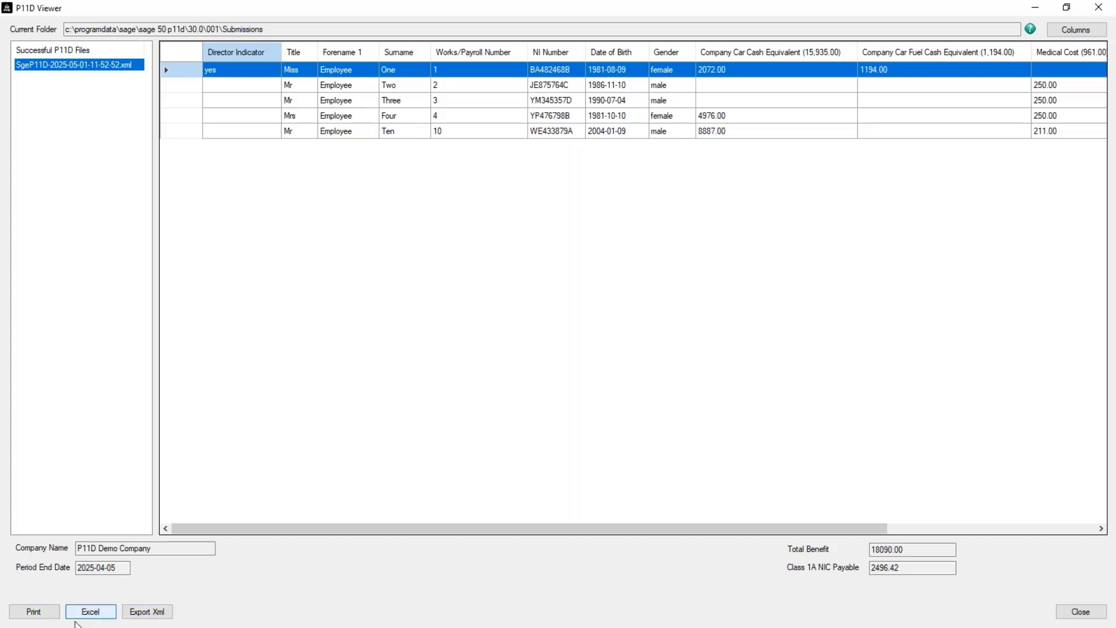
click(1079, 612)
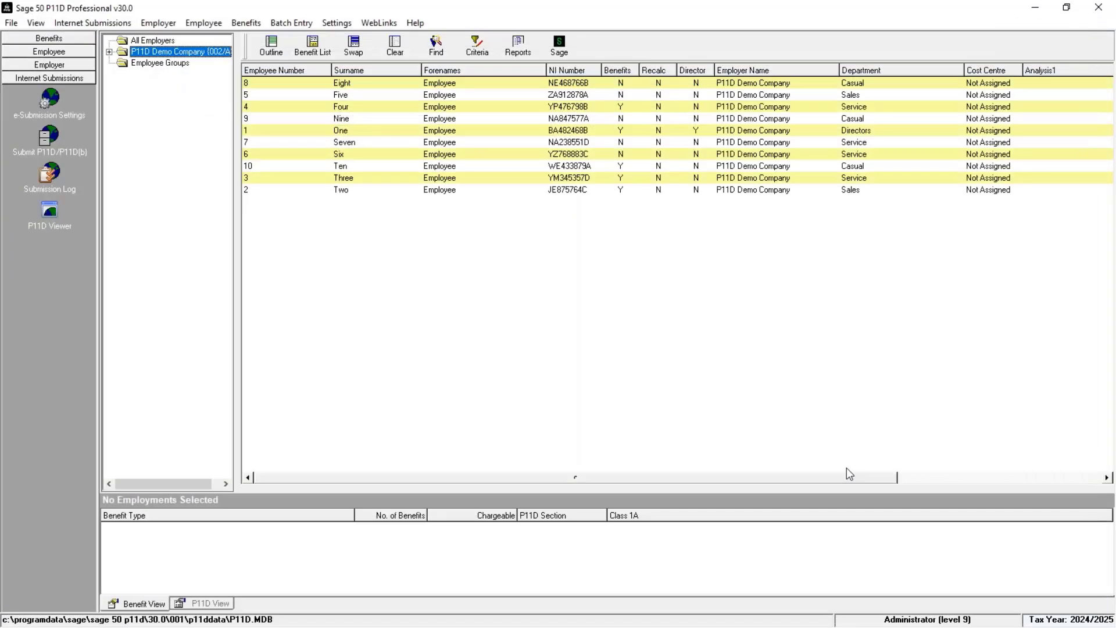
click(427, 627)
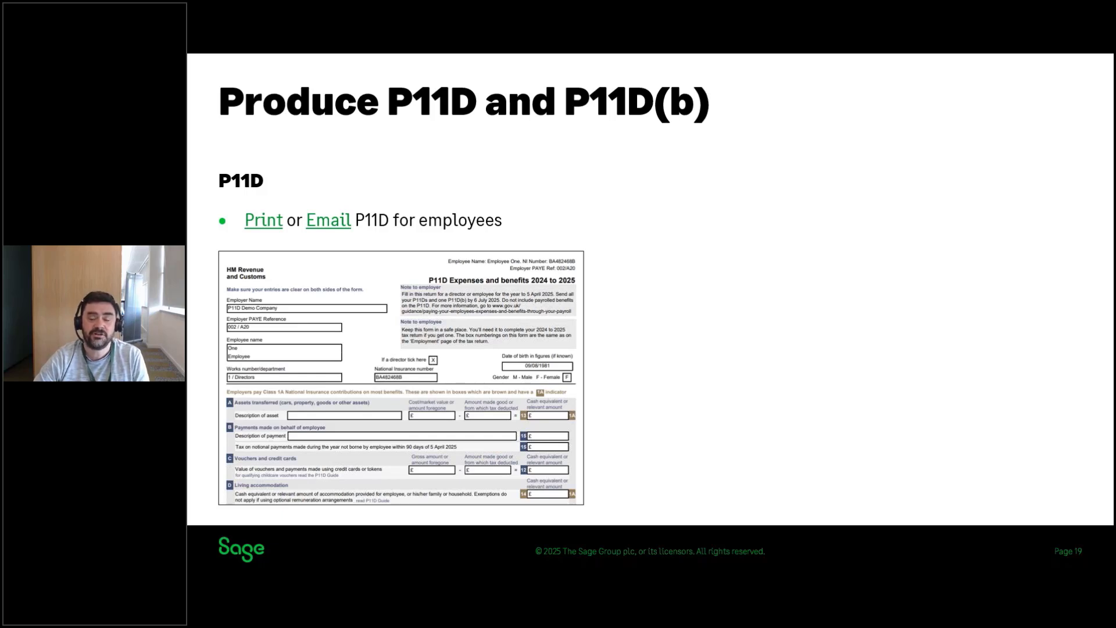
key(Right)
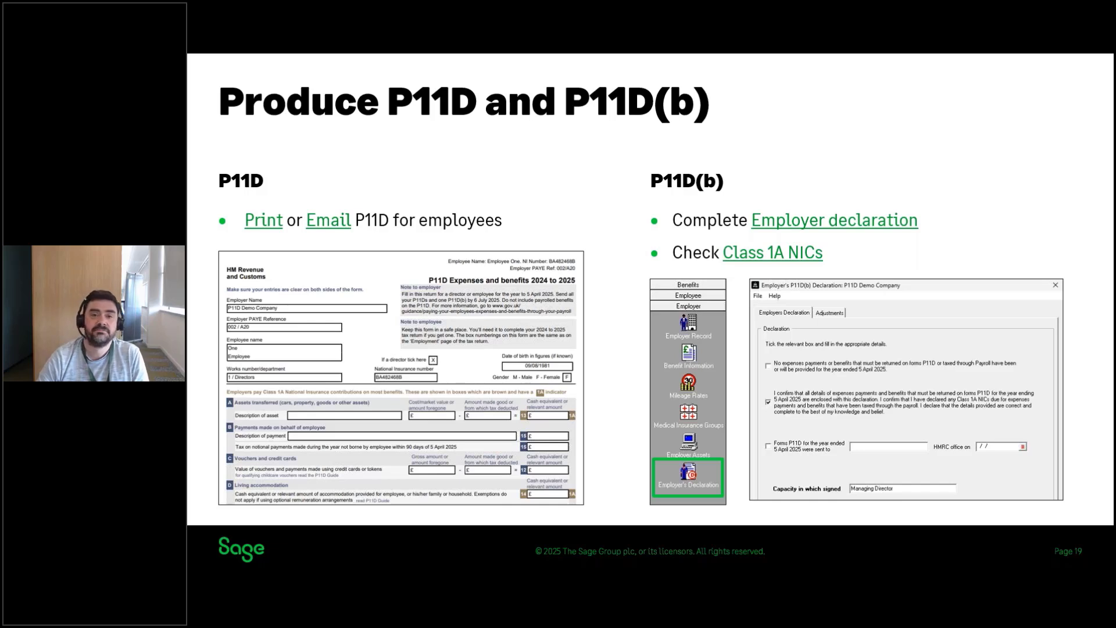
key(Right)
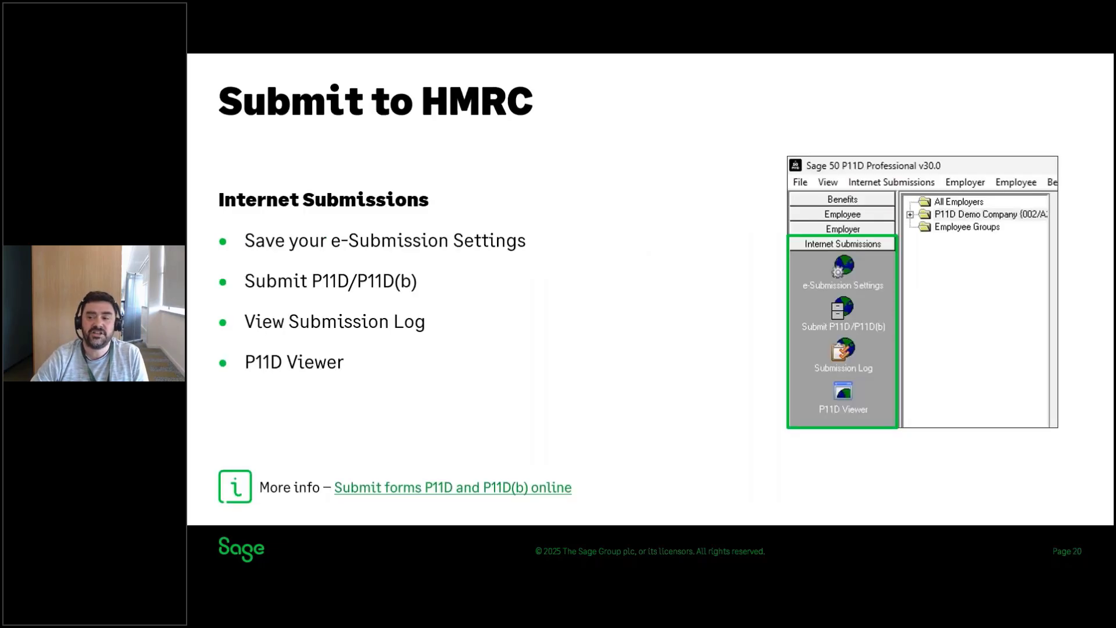